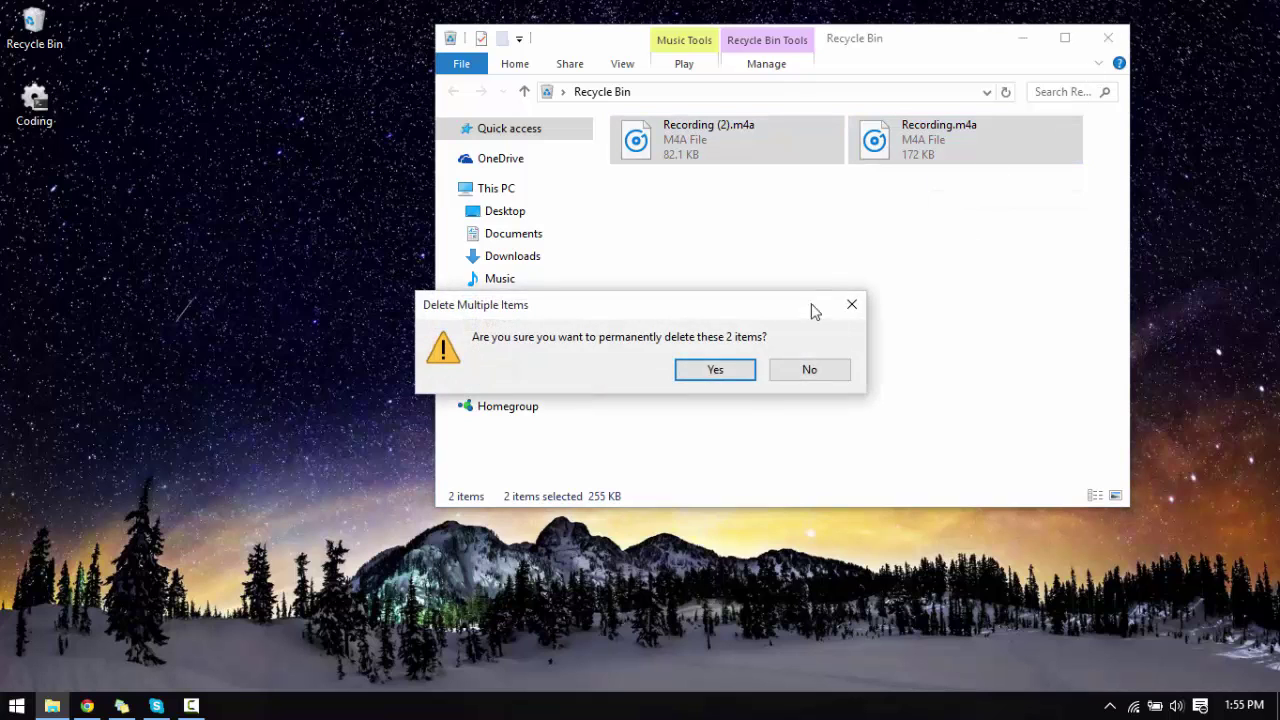
Step: Permanently delete the two selected recordings and close the Recycle Bin window
click(739, 368)
click(1107, 38)
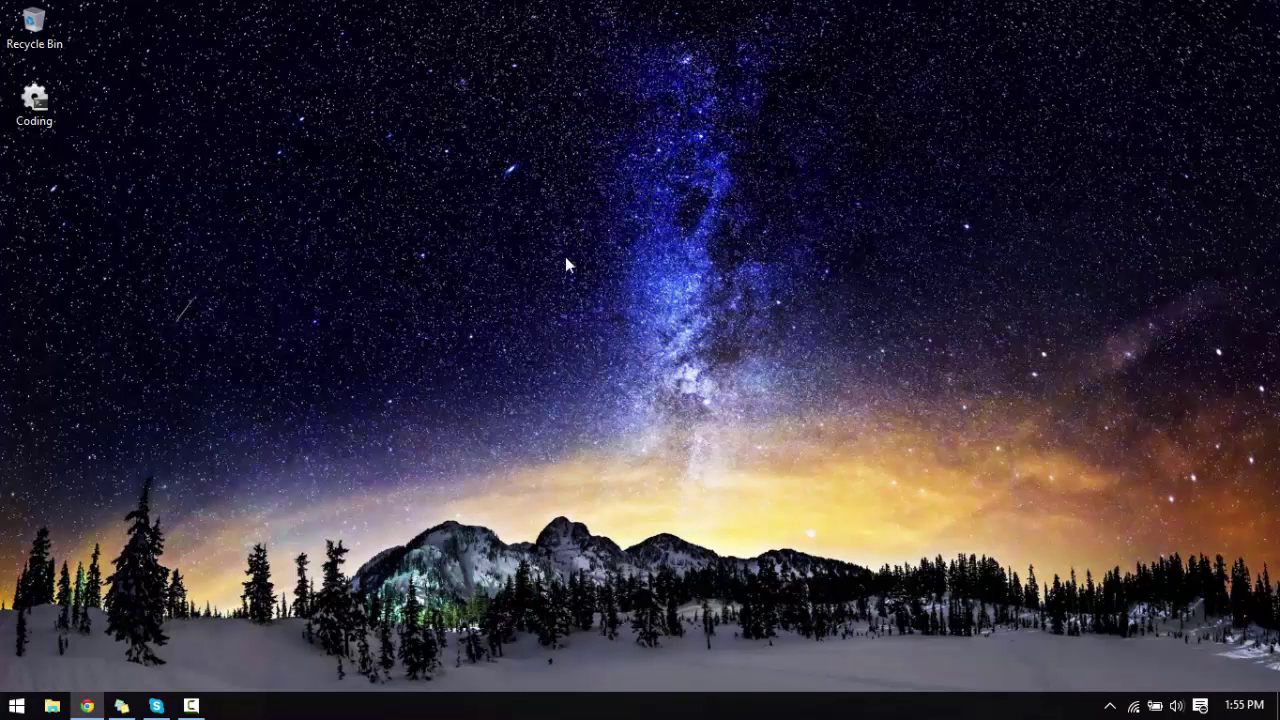
drag(466, 543, 979, 16)
drag(1183, 2, 298, 385)
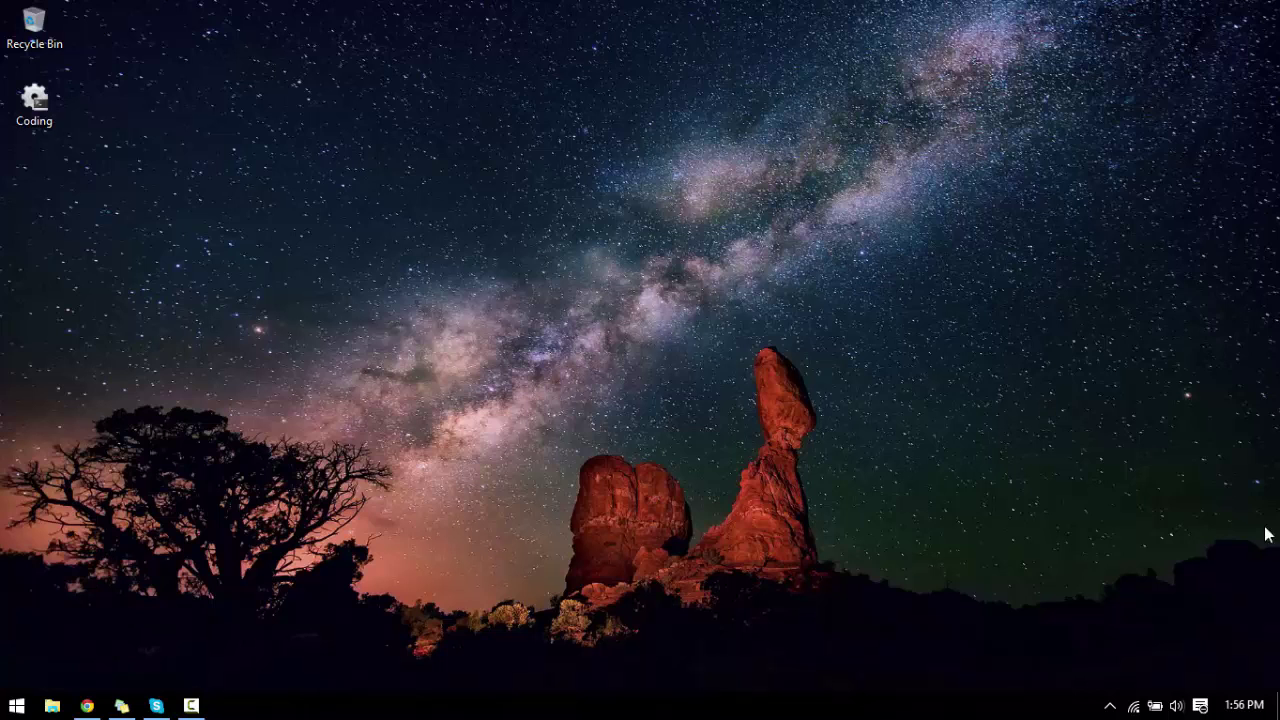
Step: Open Command Prompt and run ipconfig to find the Wi-Fi adapter's IPv4 address and default gateway
click(16, 705)
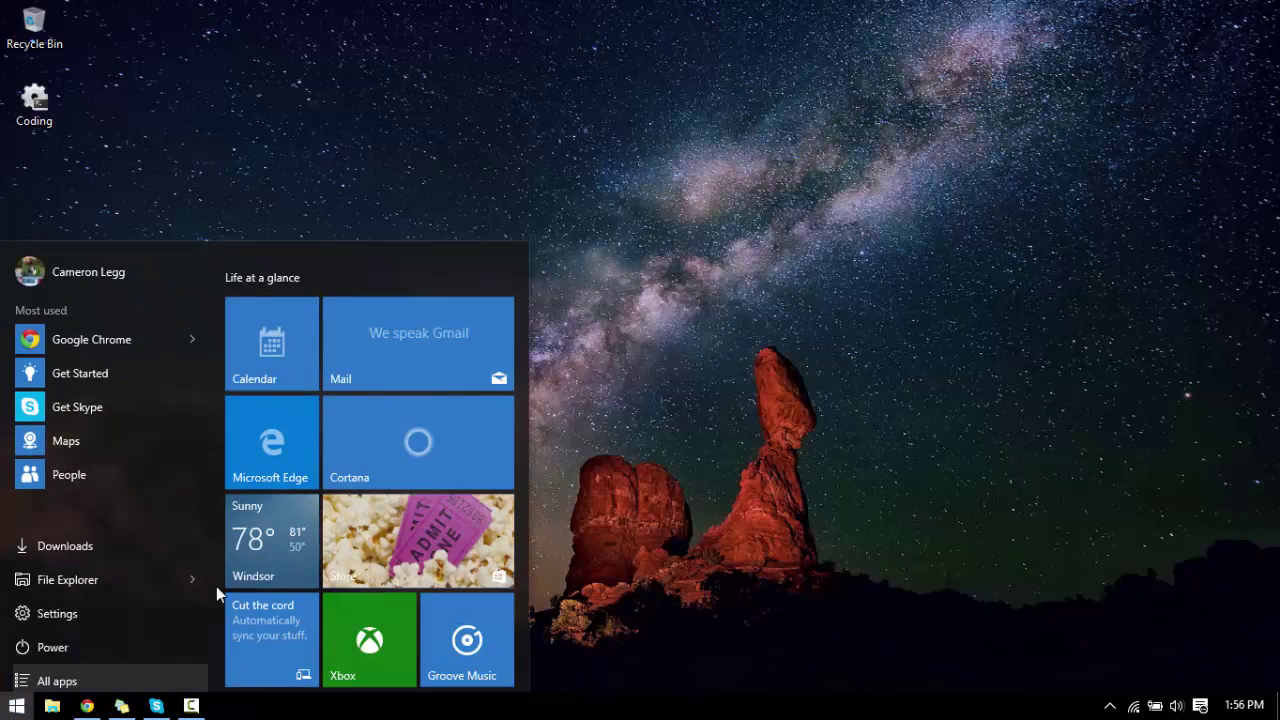
text(cmd)
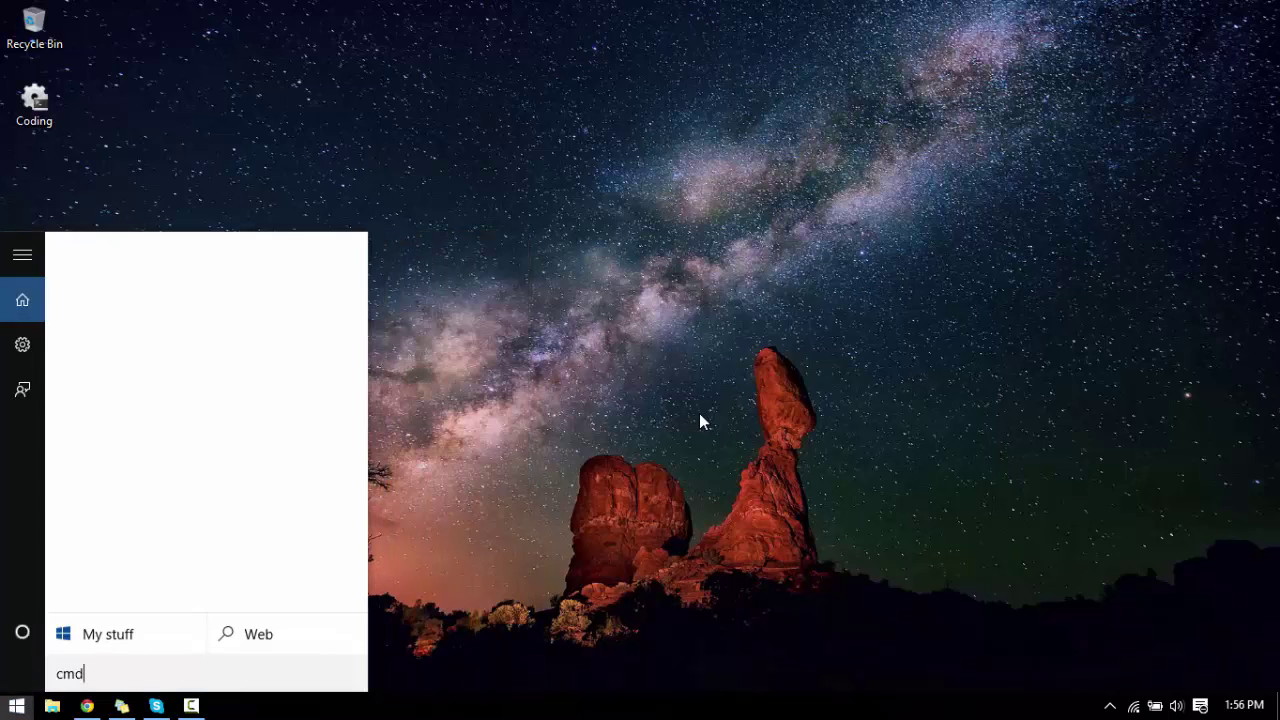
key(Return)
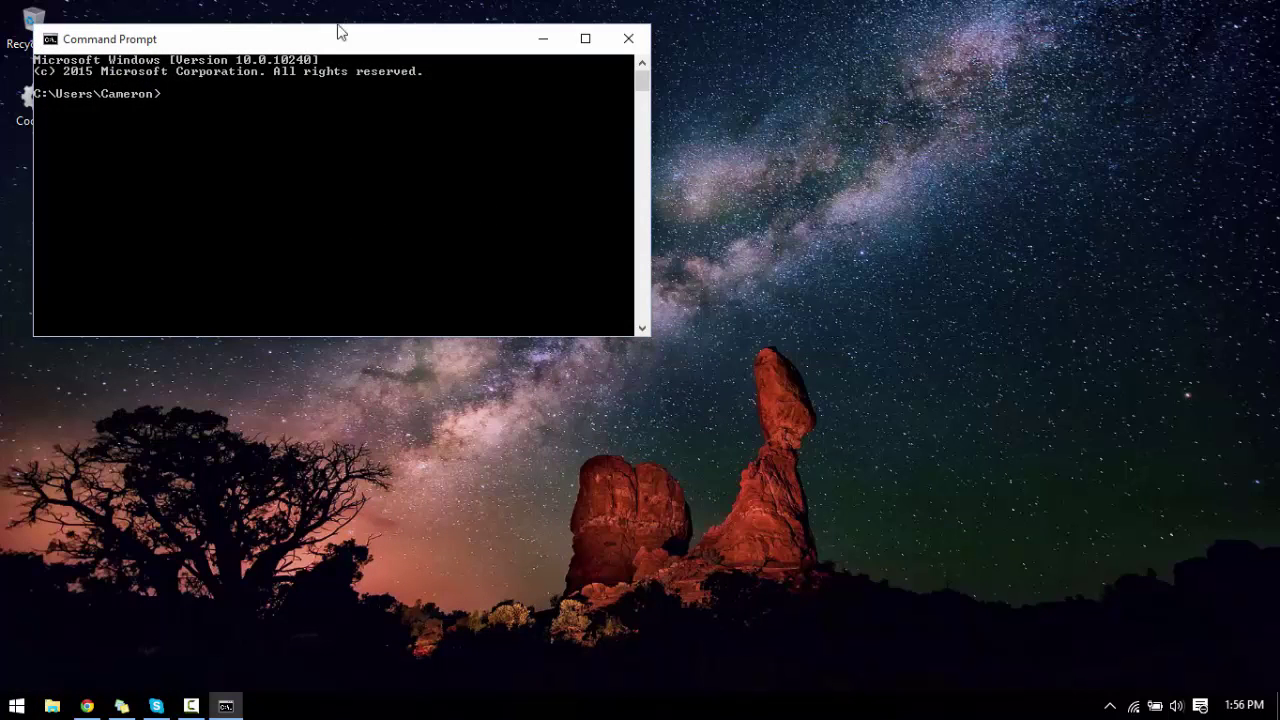
drag(312, 42, 537, 120)
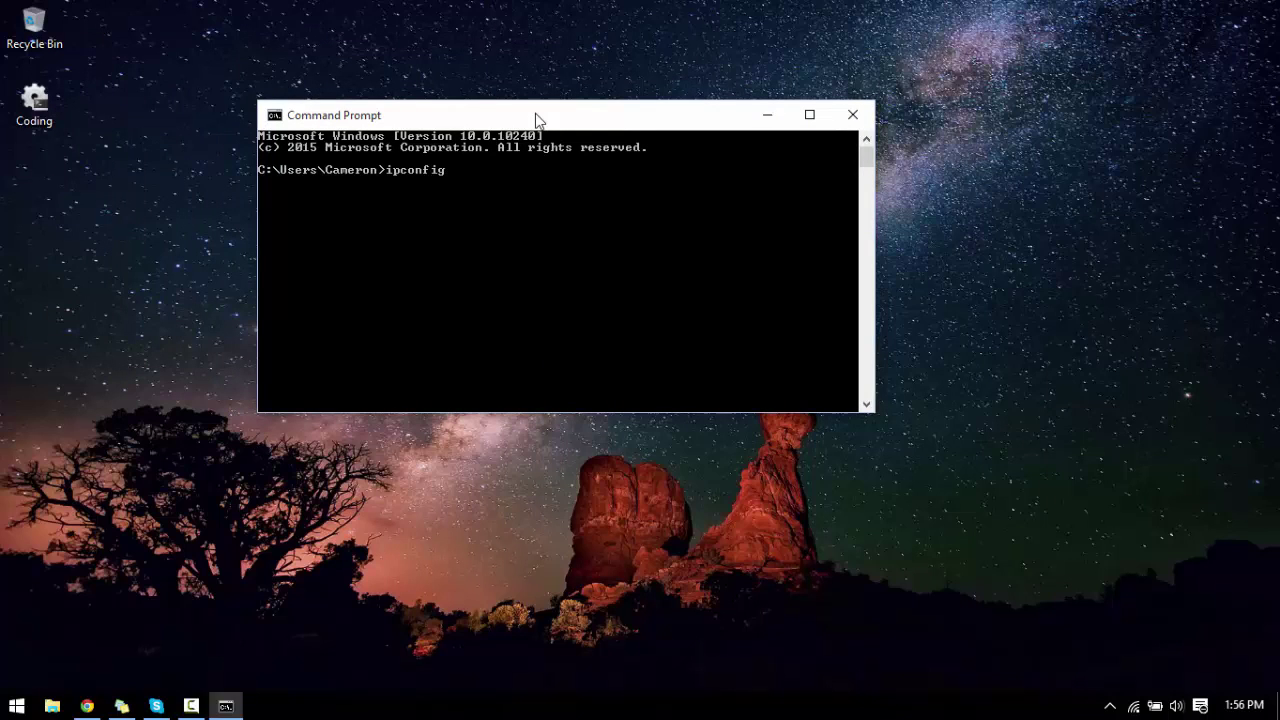
key(Return)
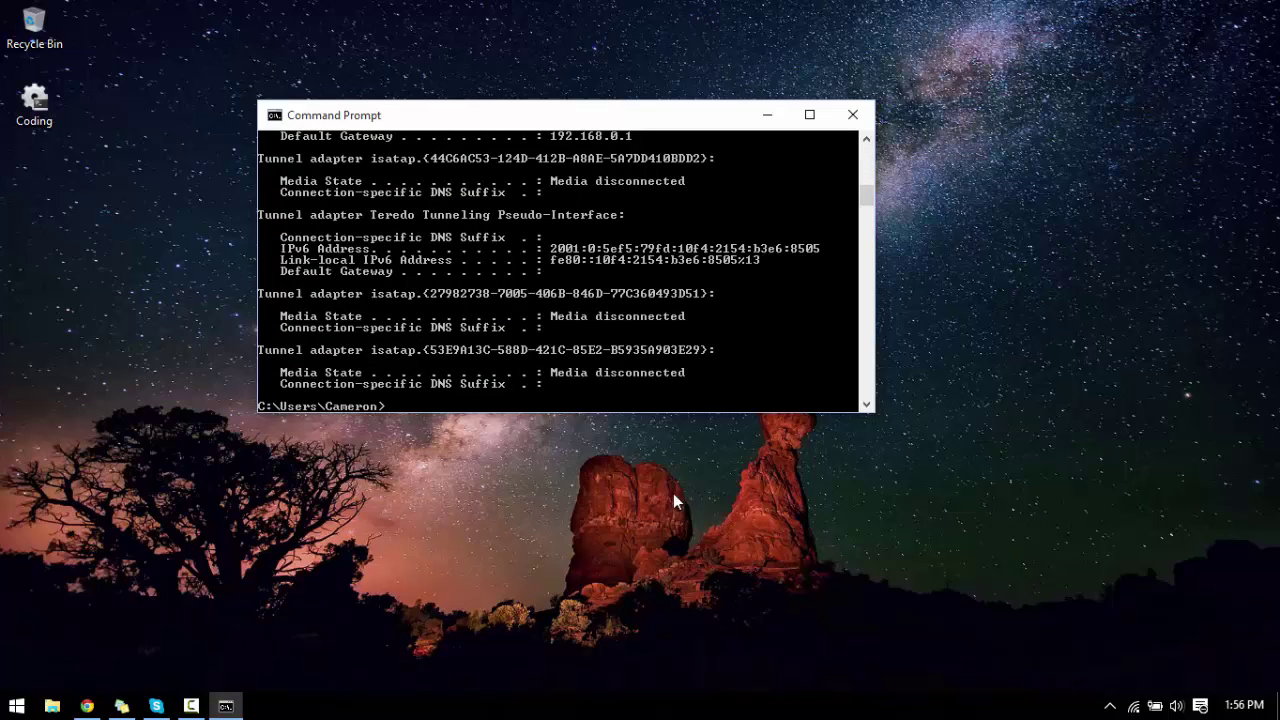
scroll(684, 308, up, 2)
scroll(475, 259, up, 1)
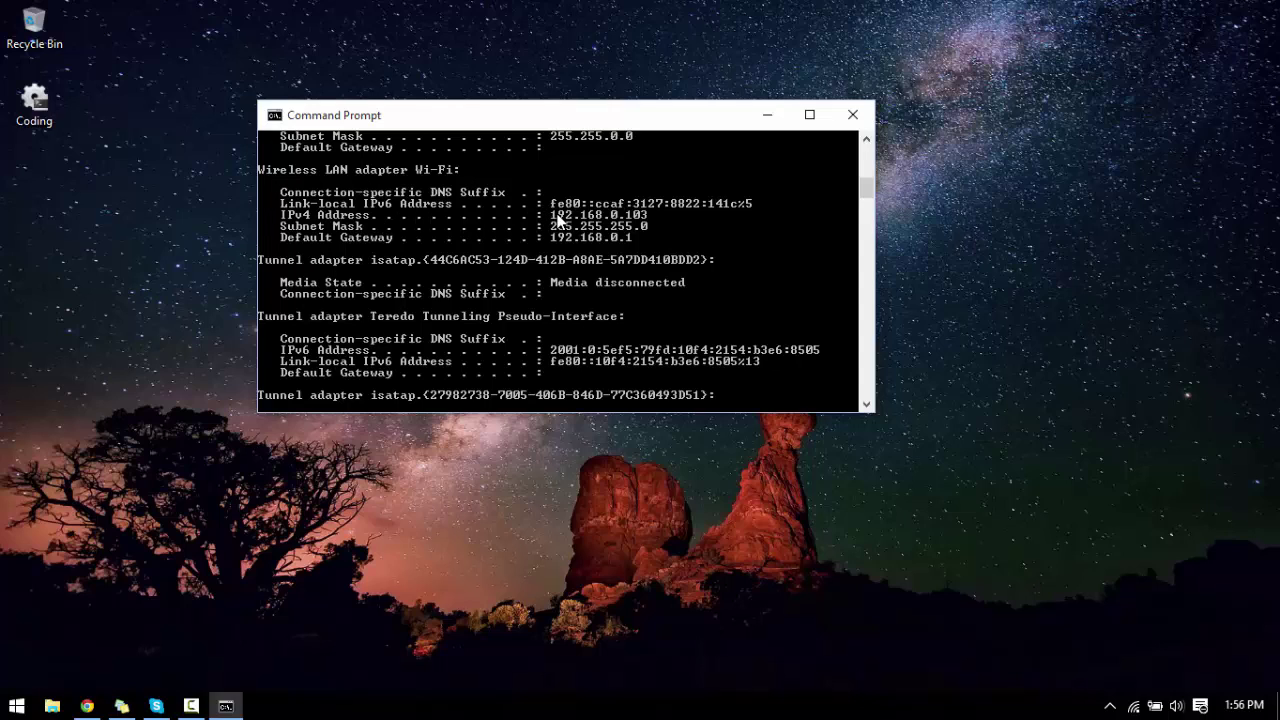
Step: Switch to Sticky Notes and place a blank note beside the Command Prompt window, ready for text
click(123, 704)
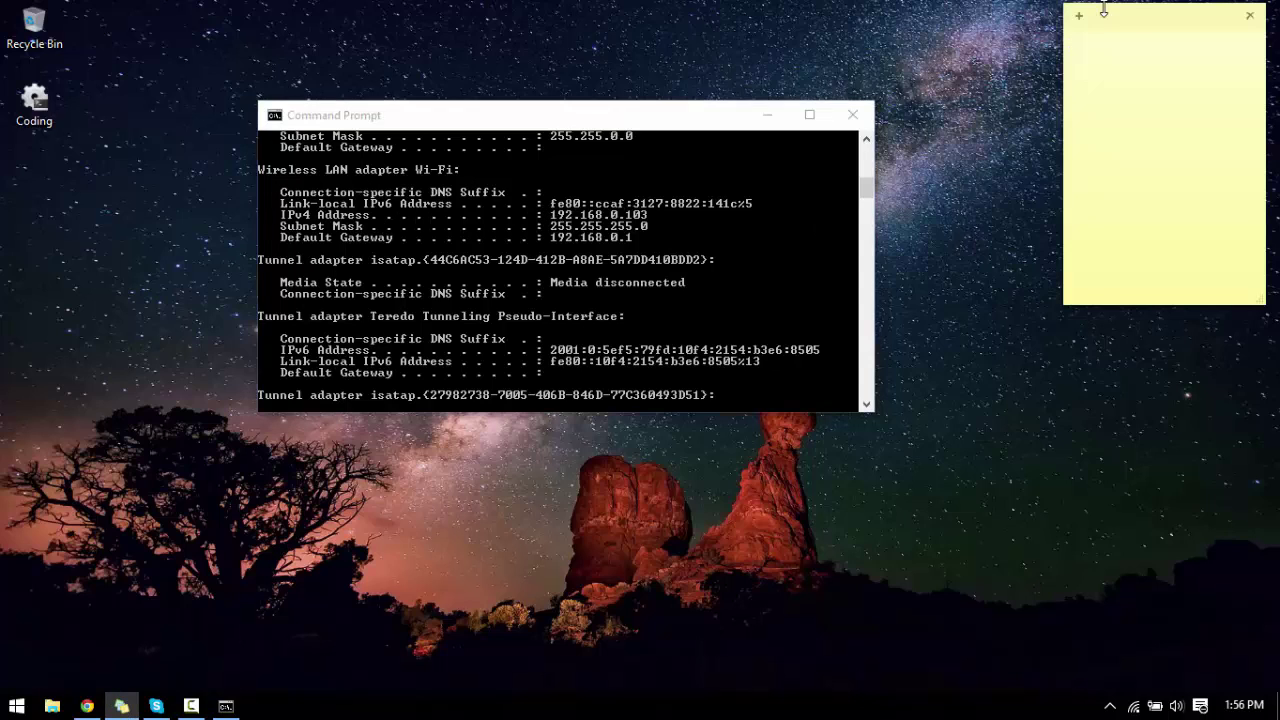
drag(1134, 29, 1150, 64)
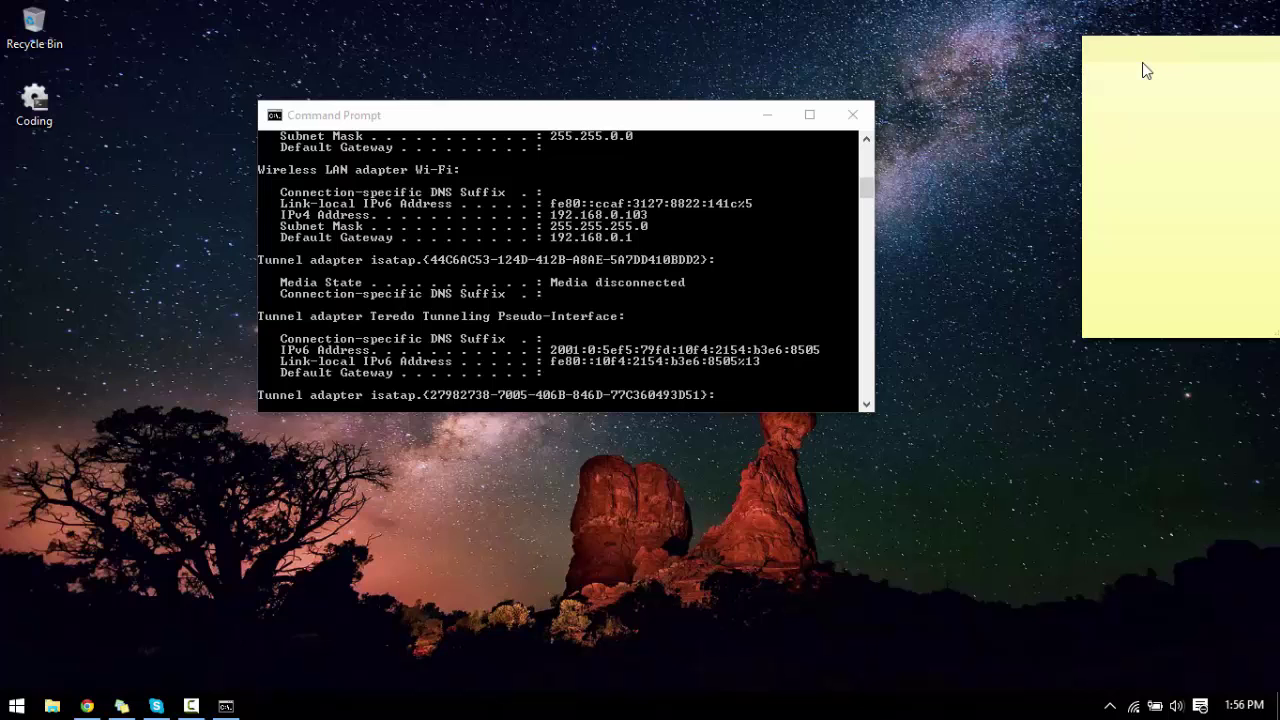
key(super)
text(sti)
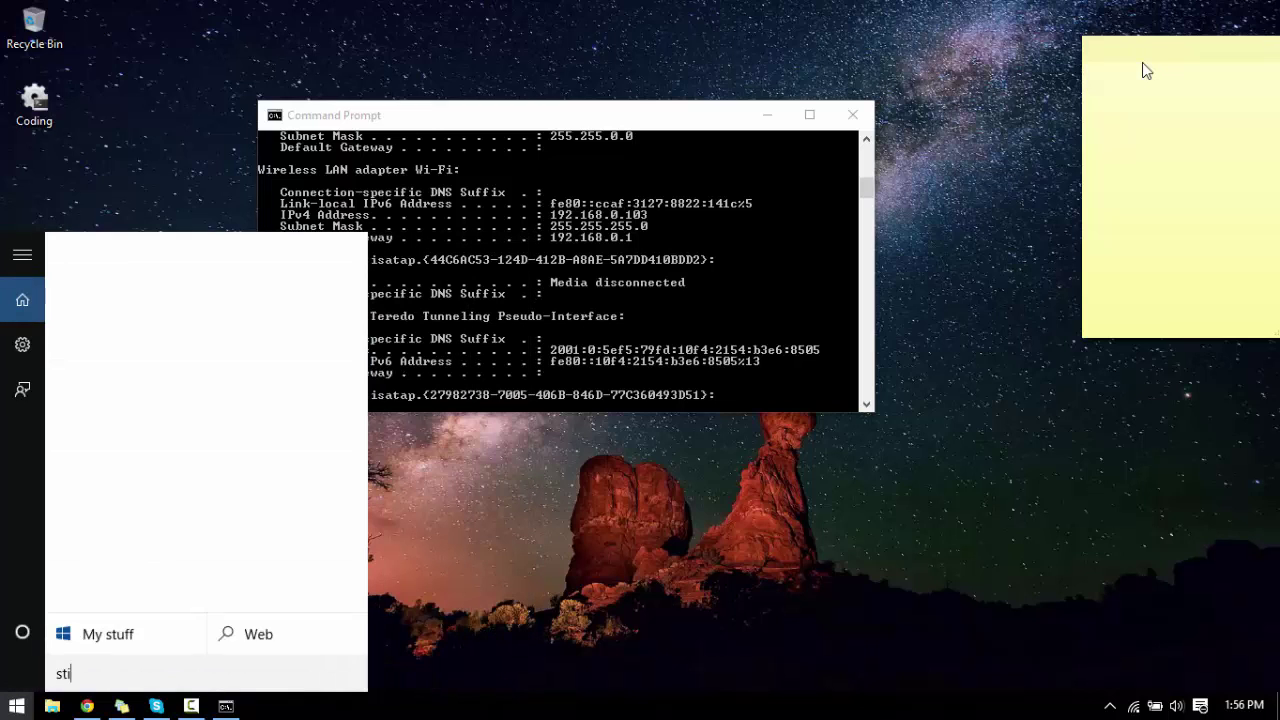
text(cky note)
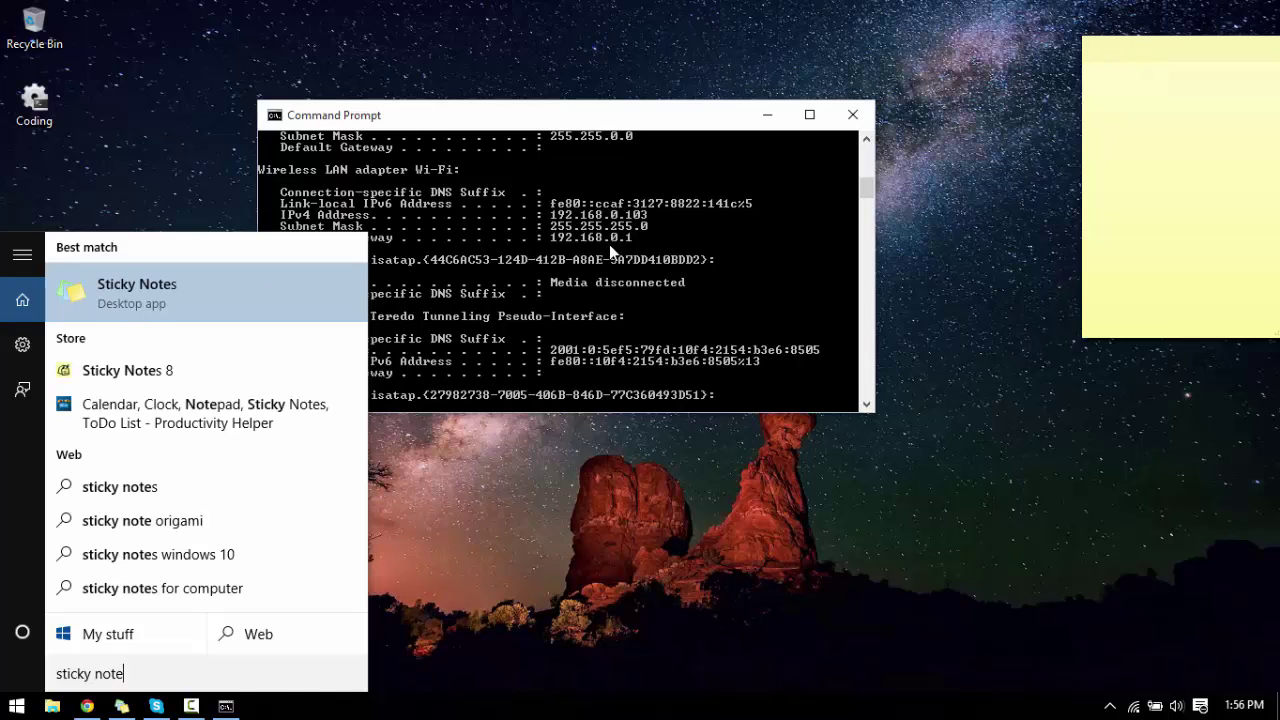
key(Return)
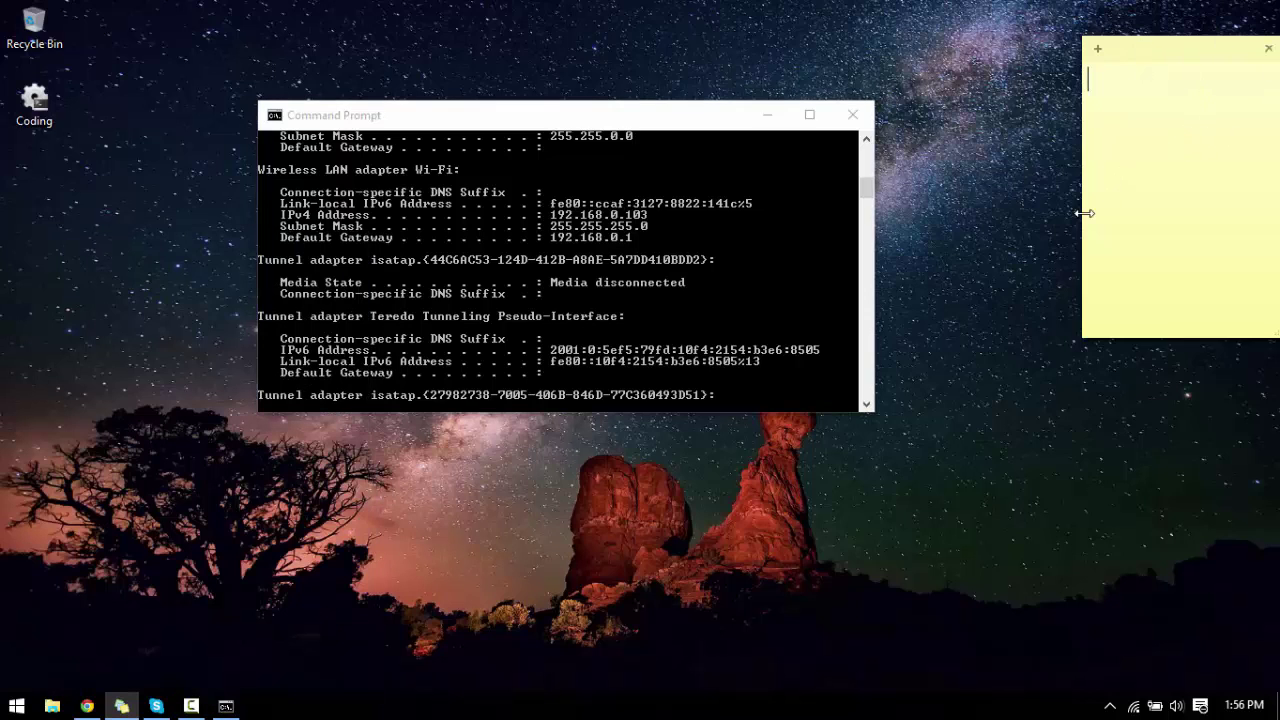
Step: Write the IPv4 address on the sticky note as IPV4=192.168.0.103
text(IPV4=)
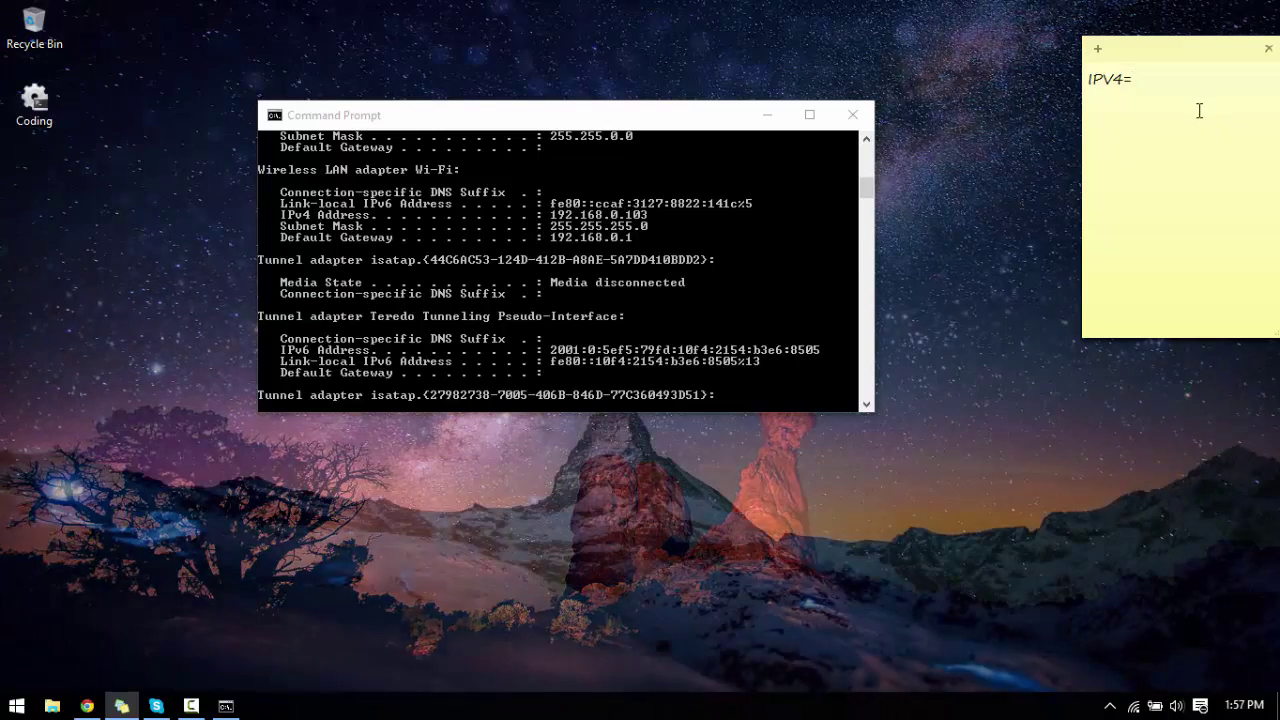
key(BackSpace)
text(192.1)
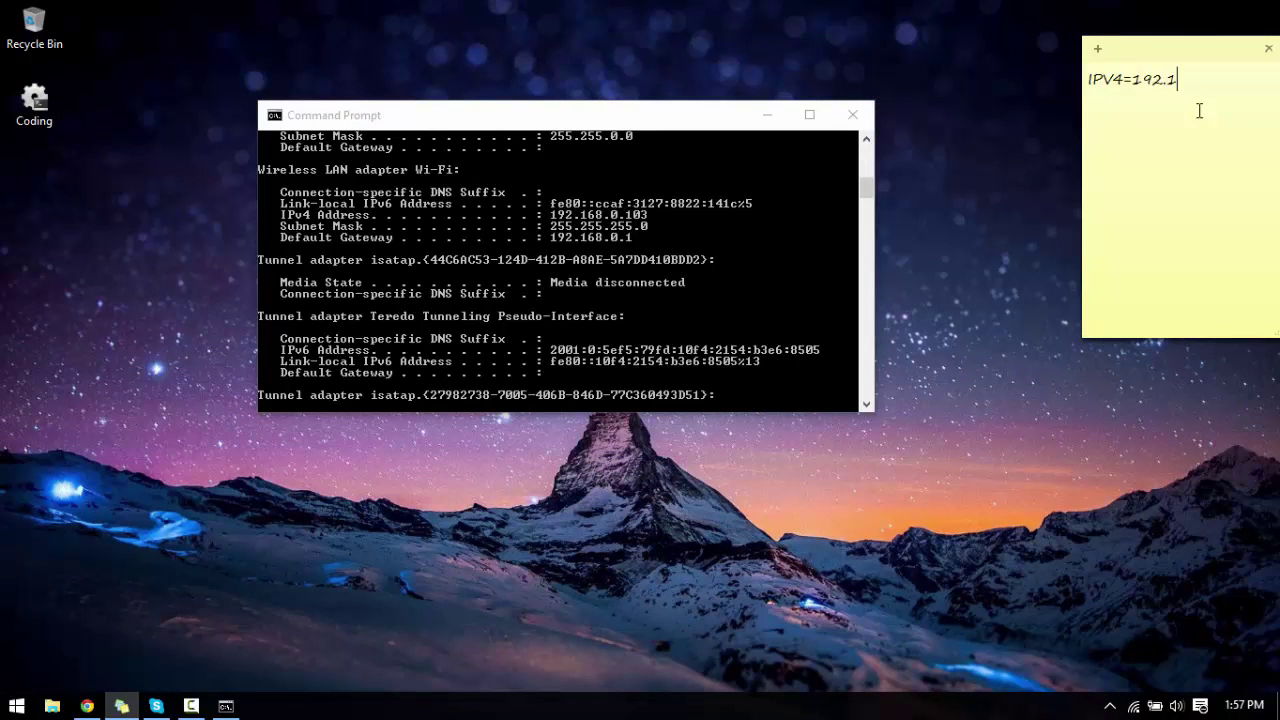
text(68.0.103)
Step: Add a second line to the sticky note reading DefaultGate=192.168.0.1
key(Return)
text(DefaultGate)
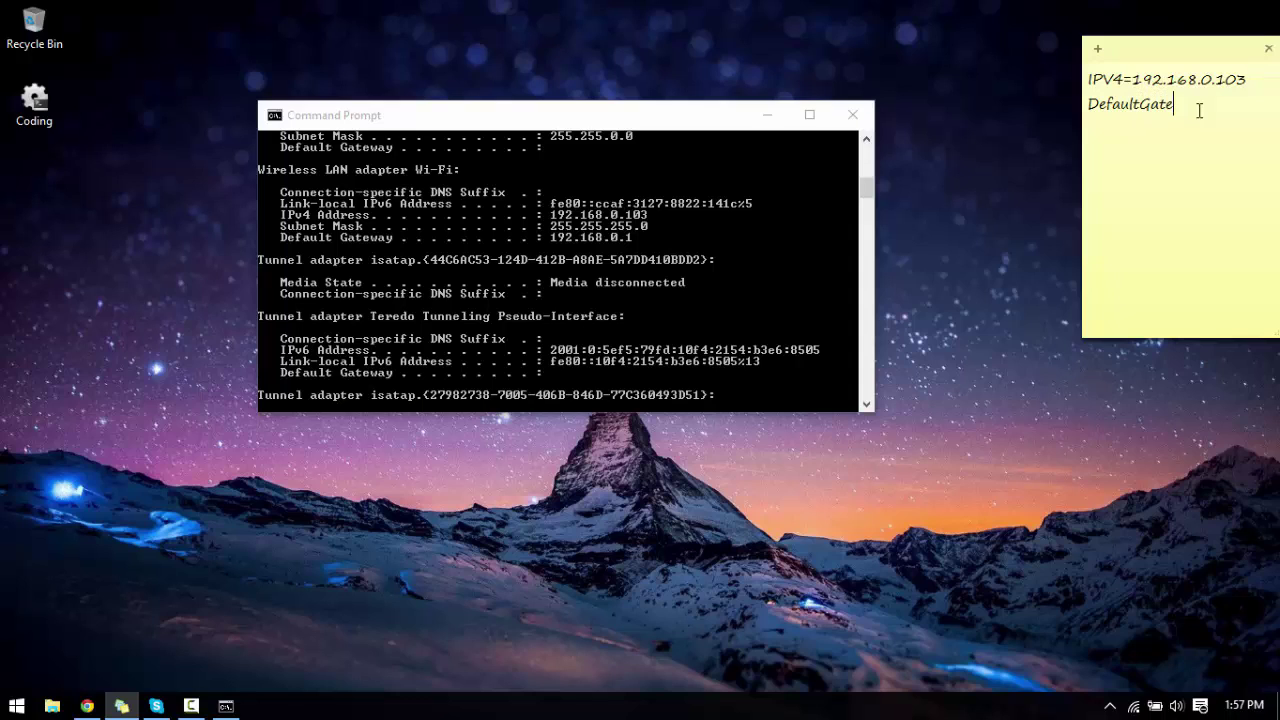
text(=)
key(BackSpace)
text(192.168.0.1)
Step: Close the Command Prompt with the exit command
drag(676, 124, 690, 108)
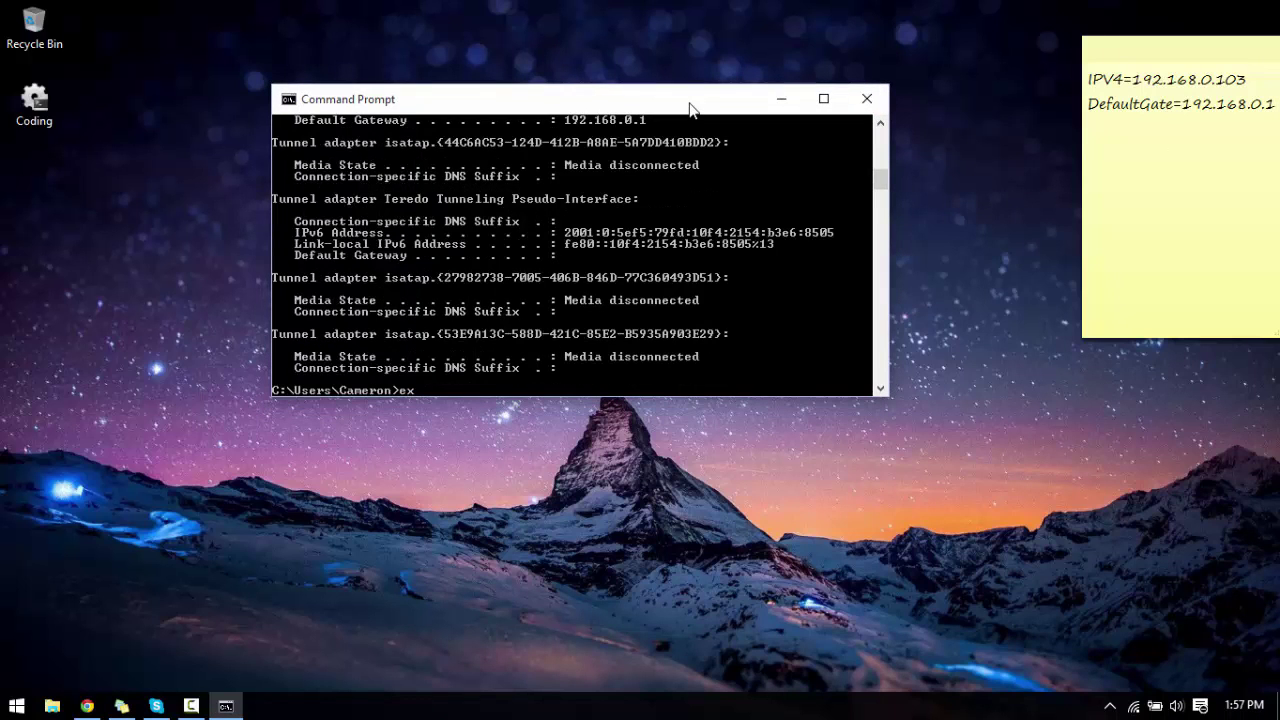
text(exit)
key(Return)
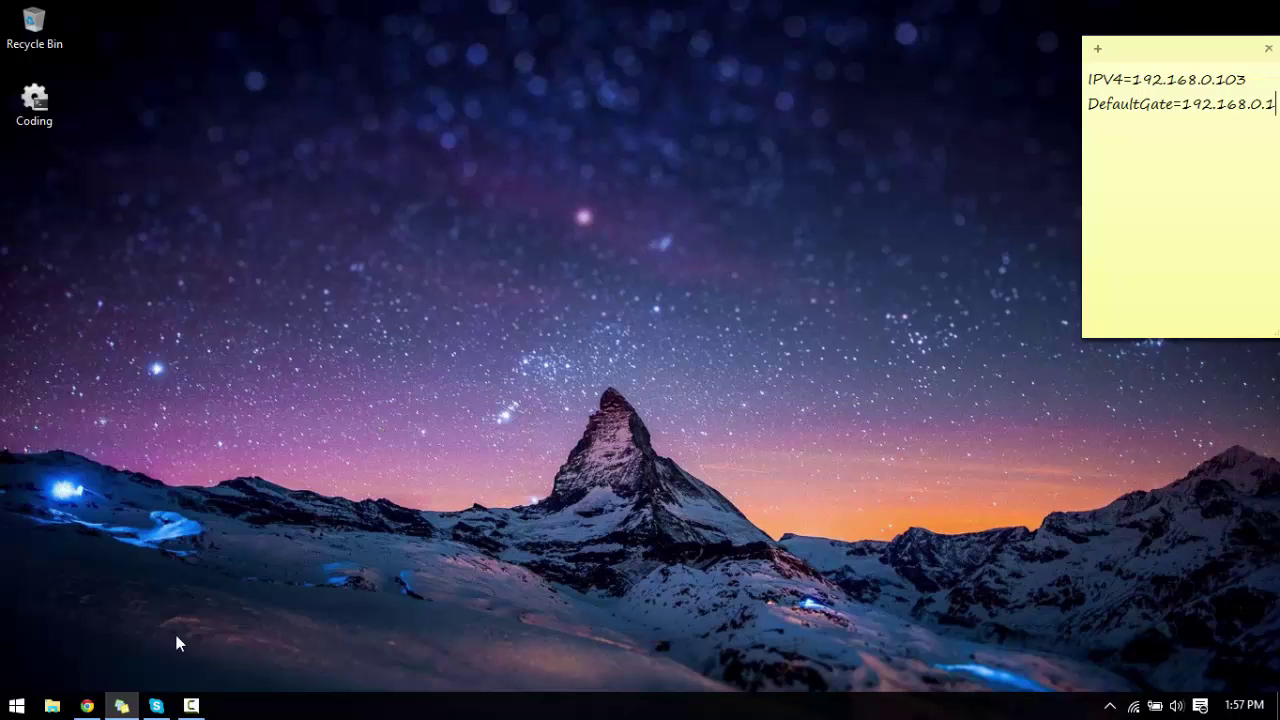
Step: Launch the Gaming shortcut collection and open the Minecraft program folder from it
click(18, 706)
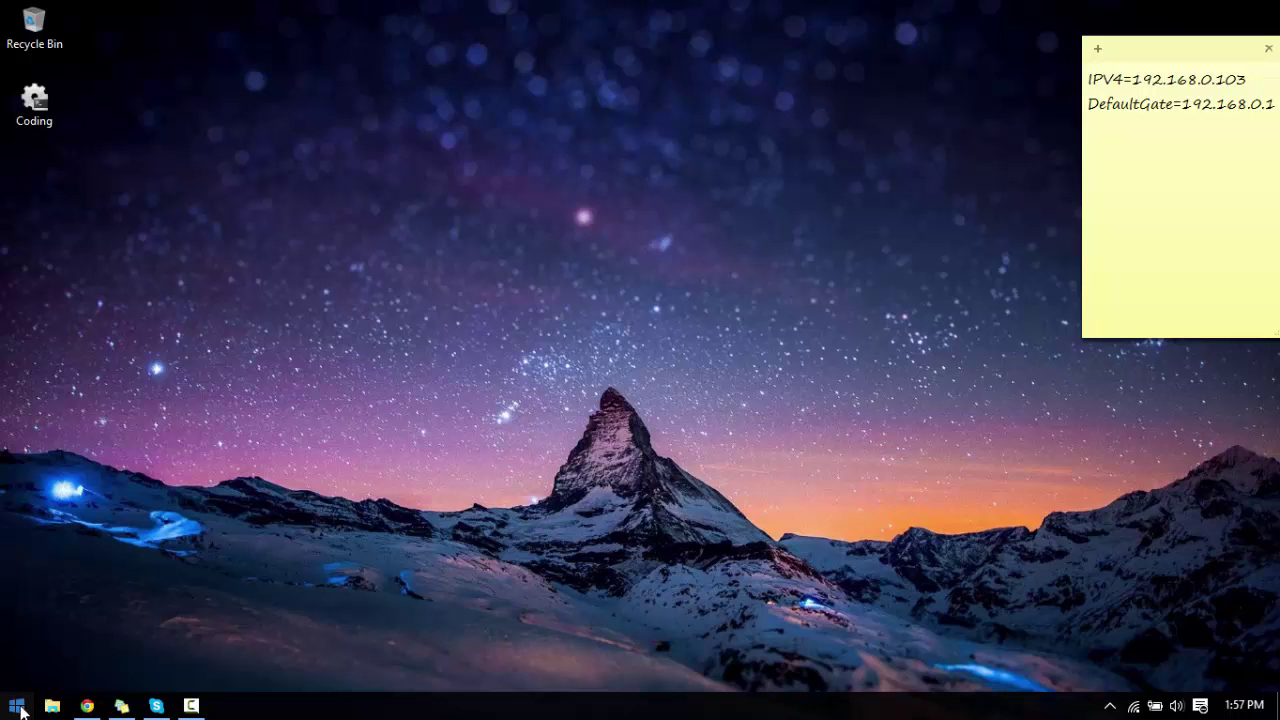
scroll(403, 475, down, 6)
scroll(433, 520, up, 3)
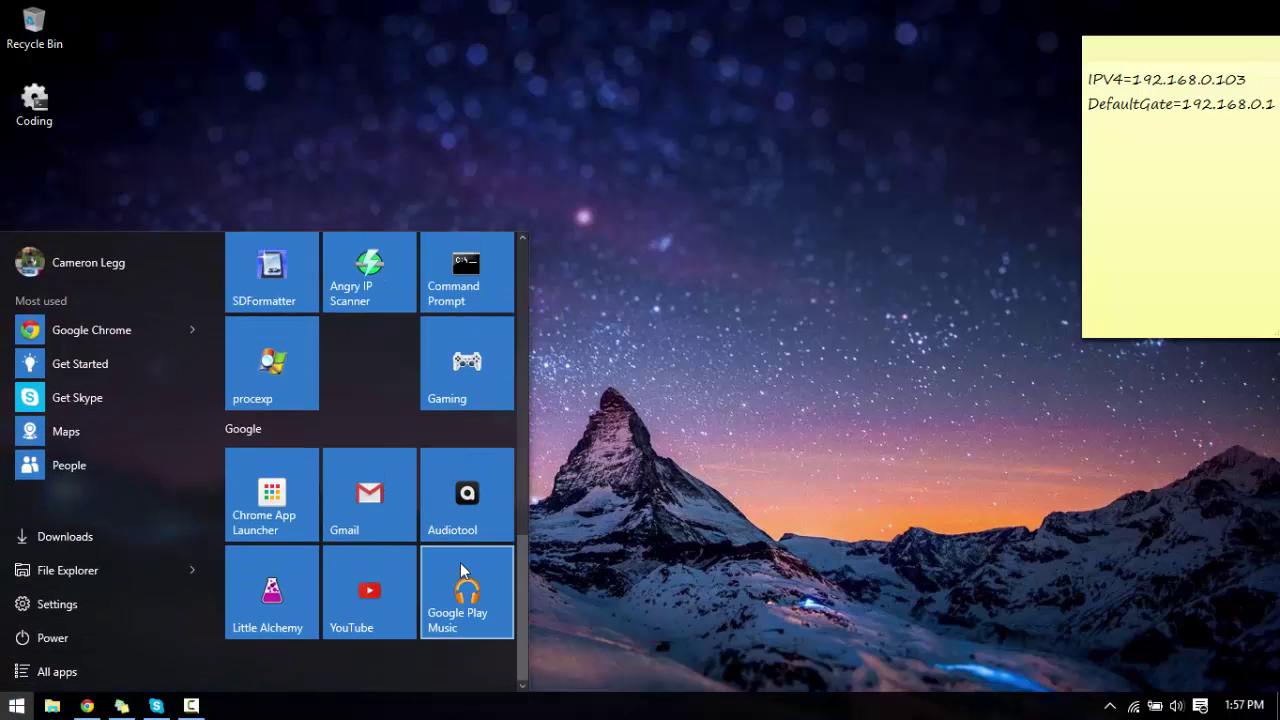
click(494, 517)
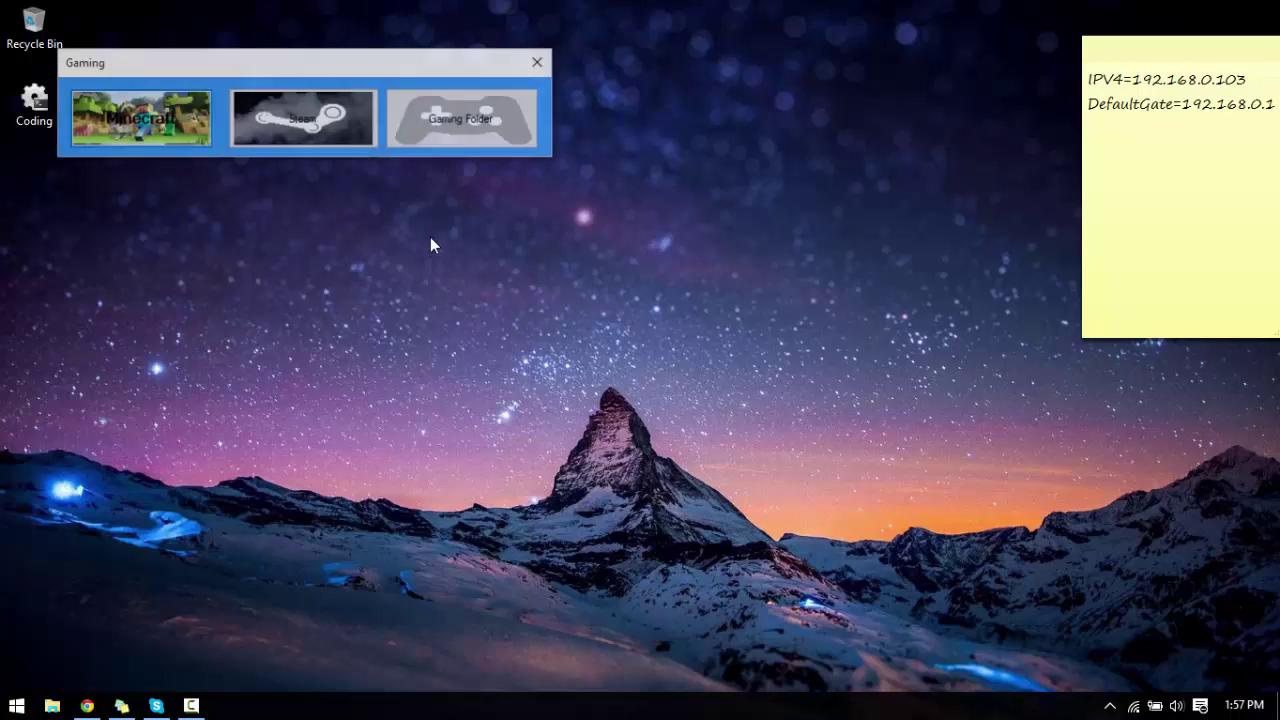
click(155, 124)
click(322, 165)
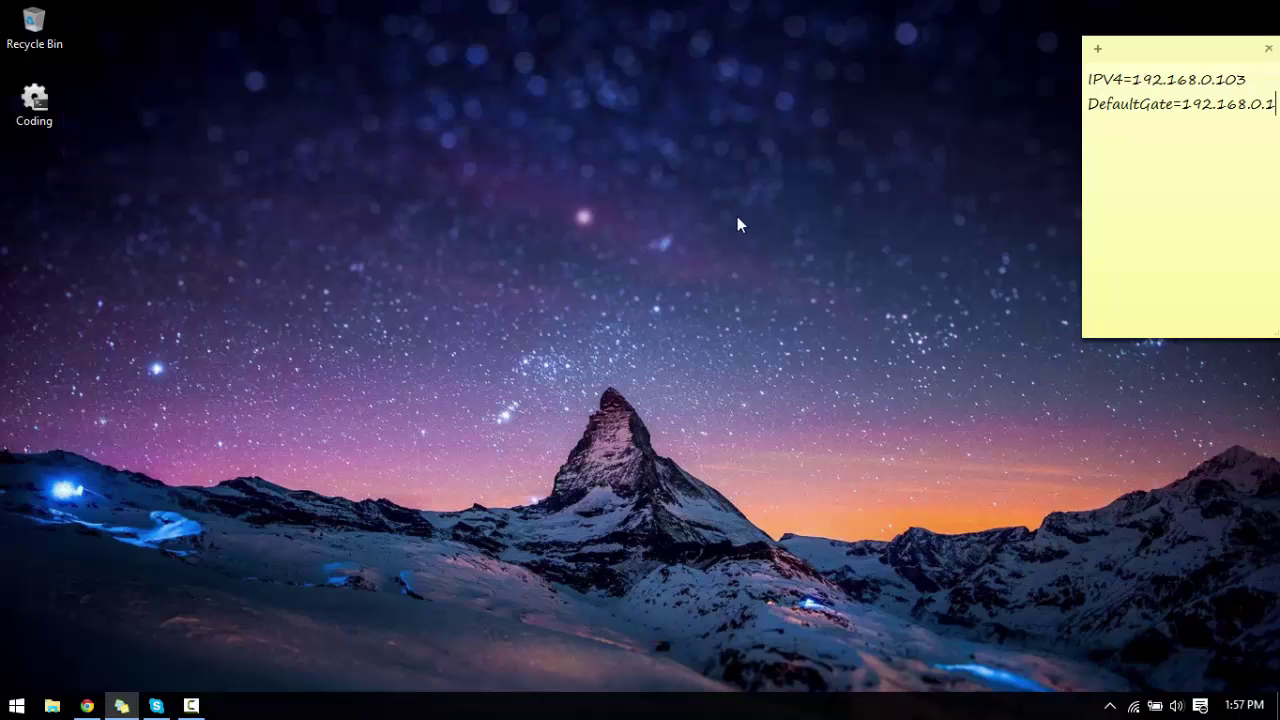
drag(723, 155, 611, 94)
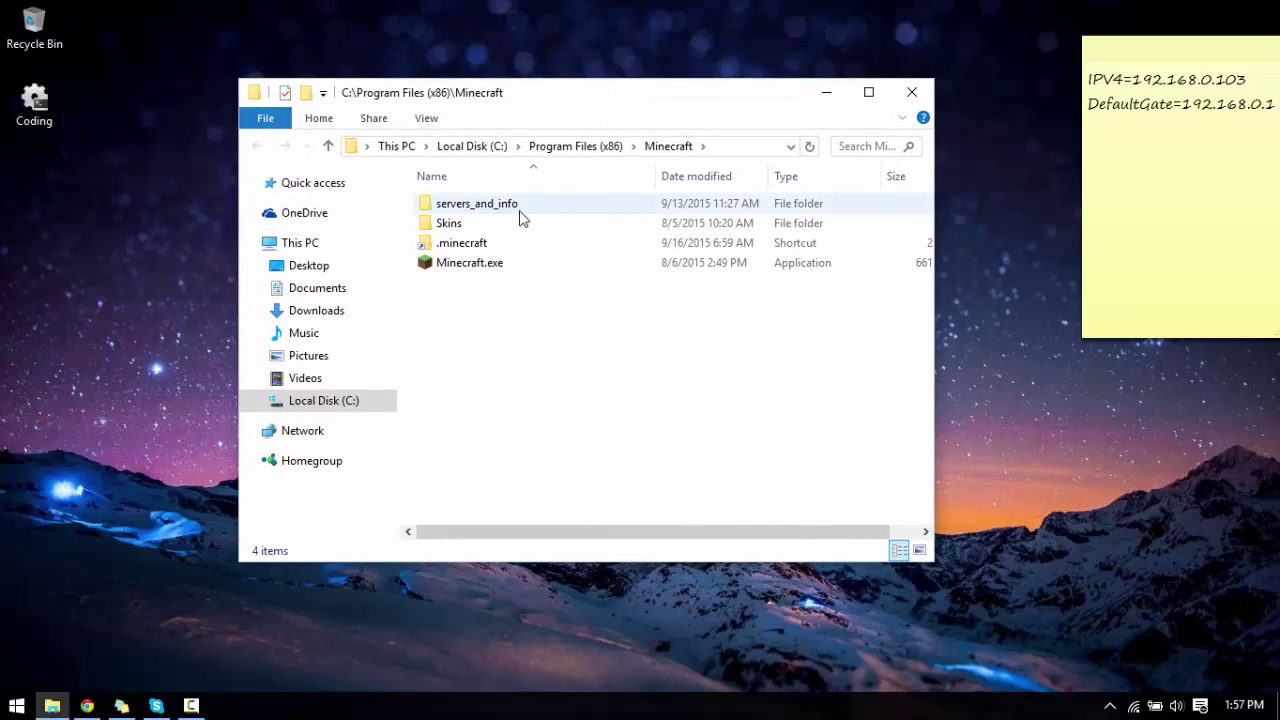
Step: Browse from the Minecraft folder through servers_and_info and Servers into the serverbuild folder
double_click(518, 206)
double_click(535, 247)
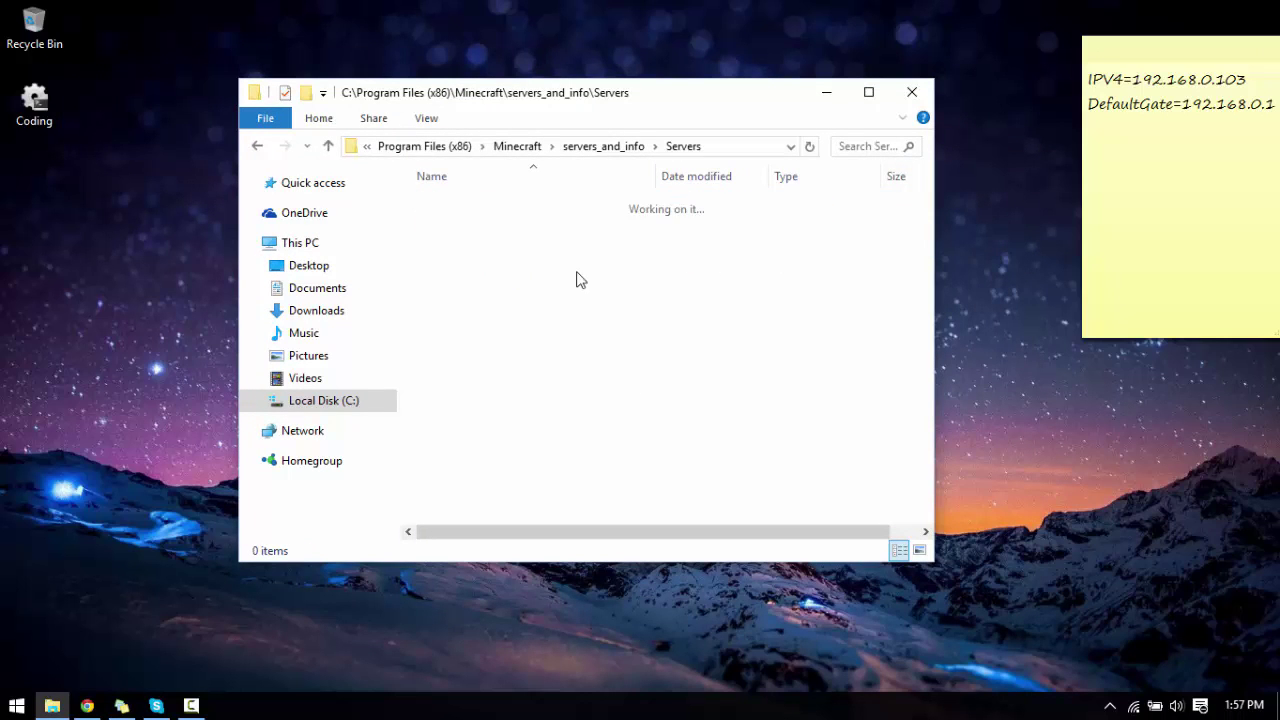
drag(531, 291, 575, 230)
double_click(575, 227)
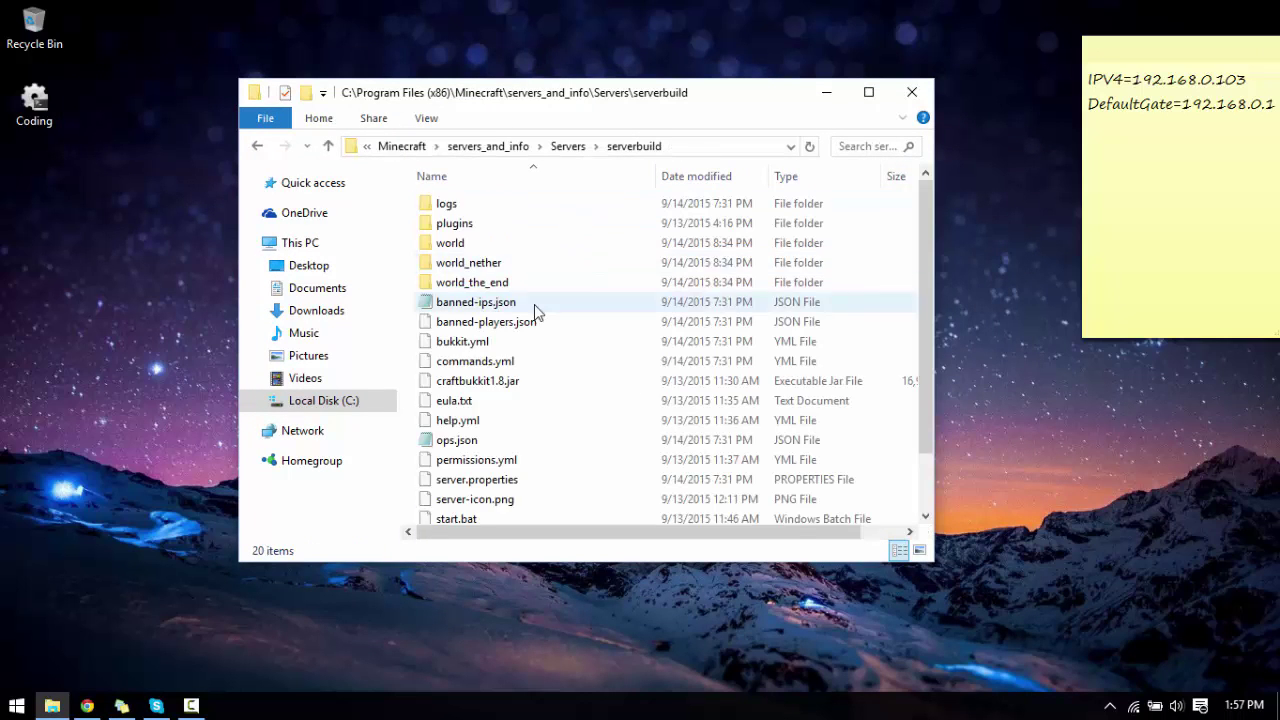
Step: Open the server.properties file from the serverbuild folder in Notepad++ for editing
scroll(560, 330, down, 1)
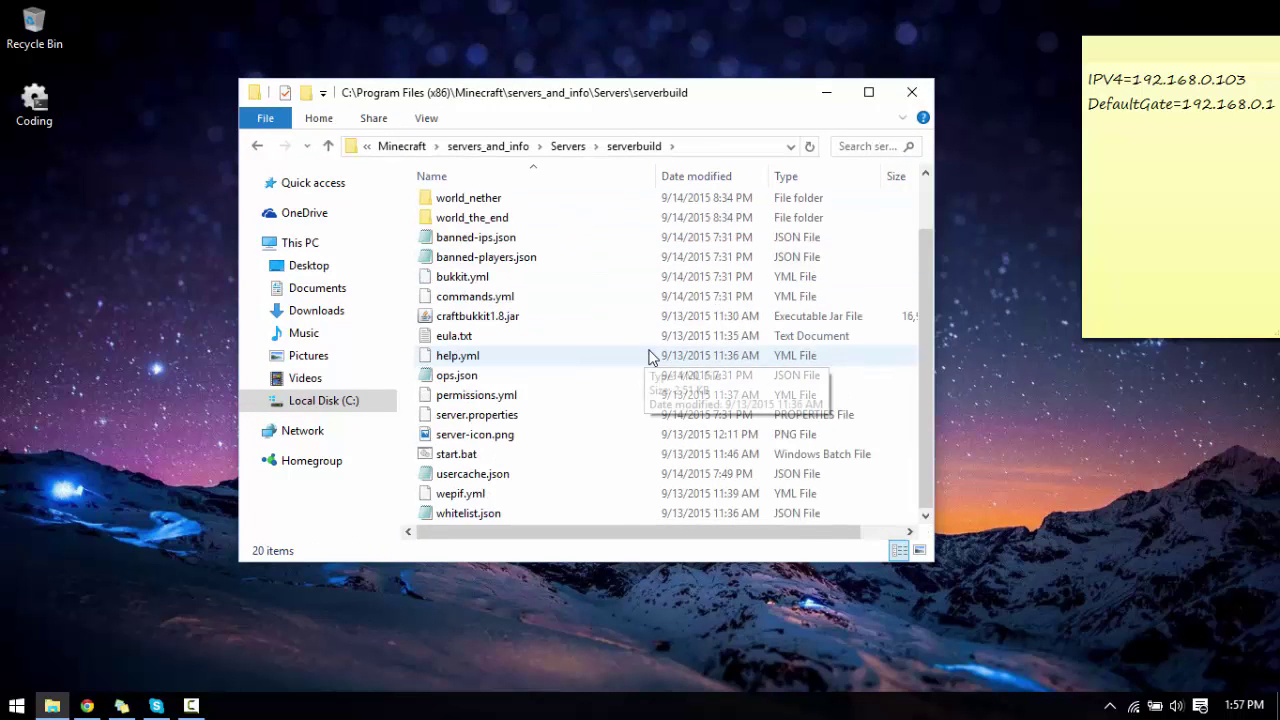
click(492, 454)
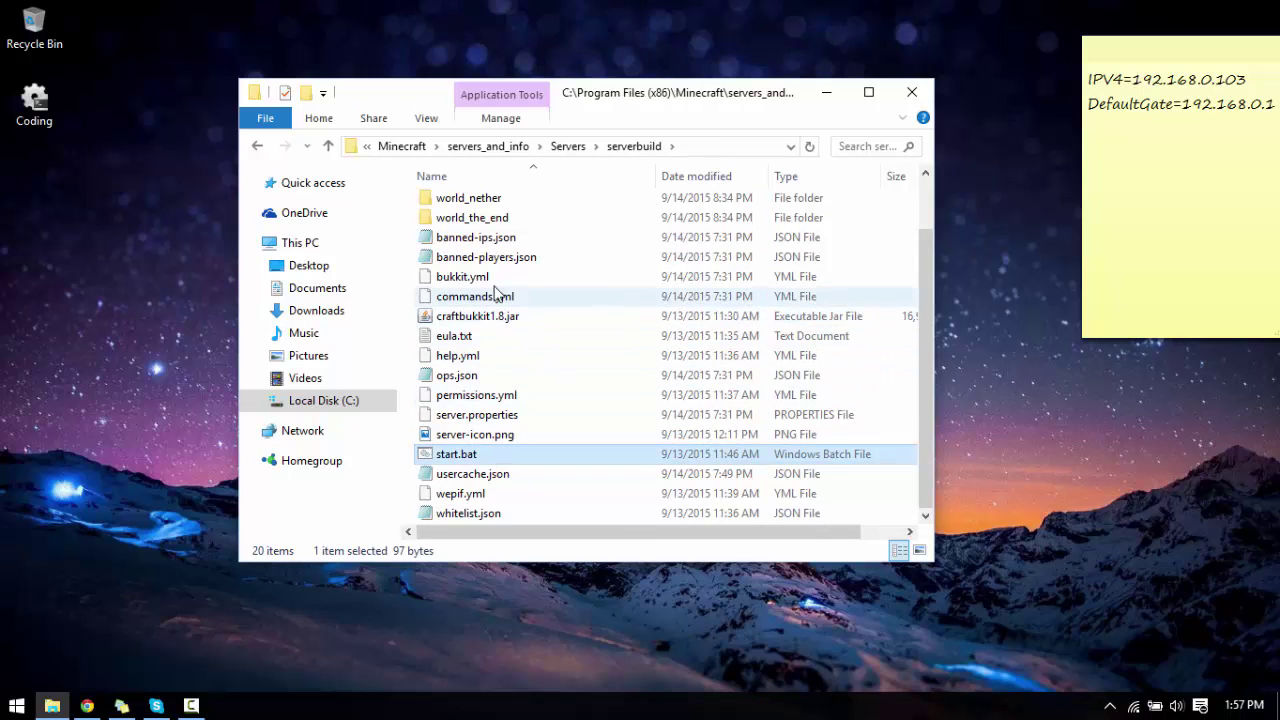
click(535, 415)
right_click(535, 415)
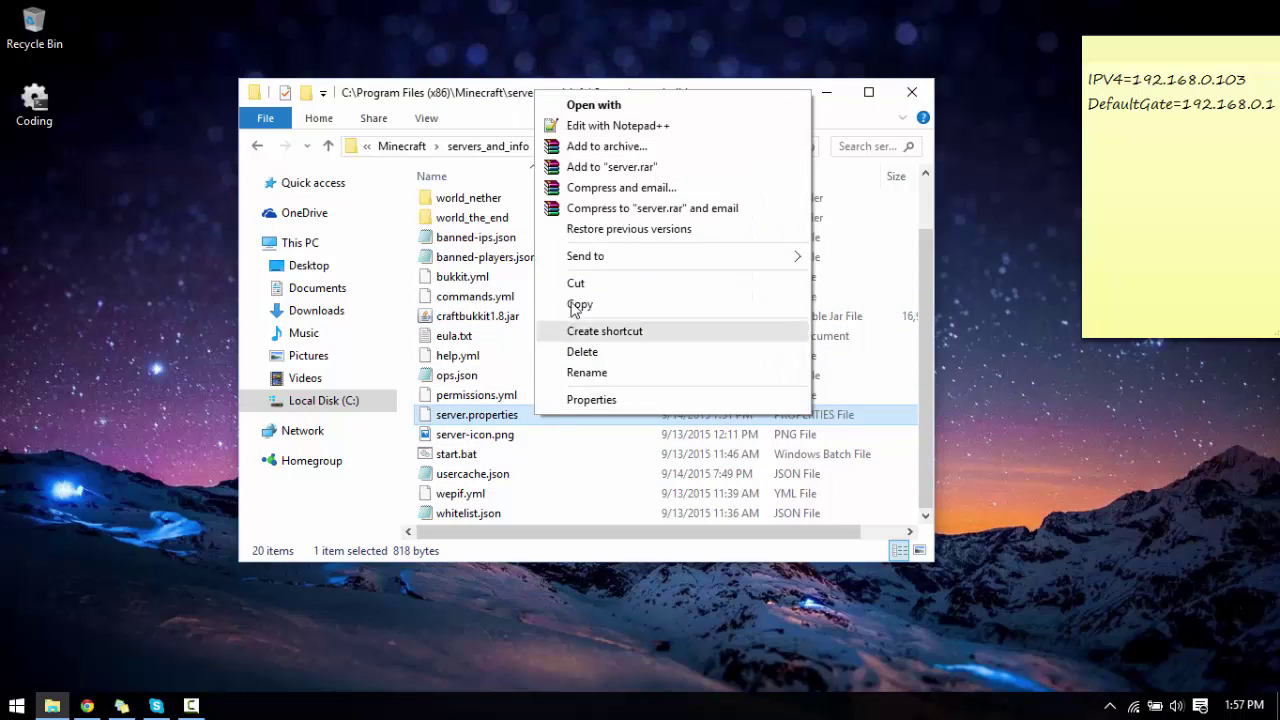
click(646, 131)
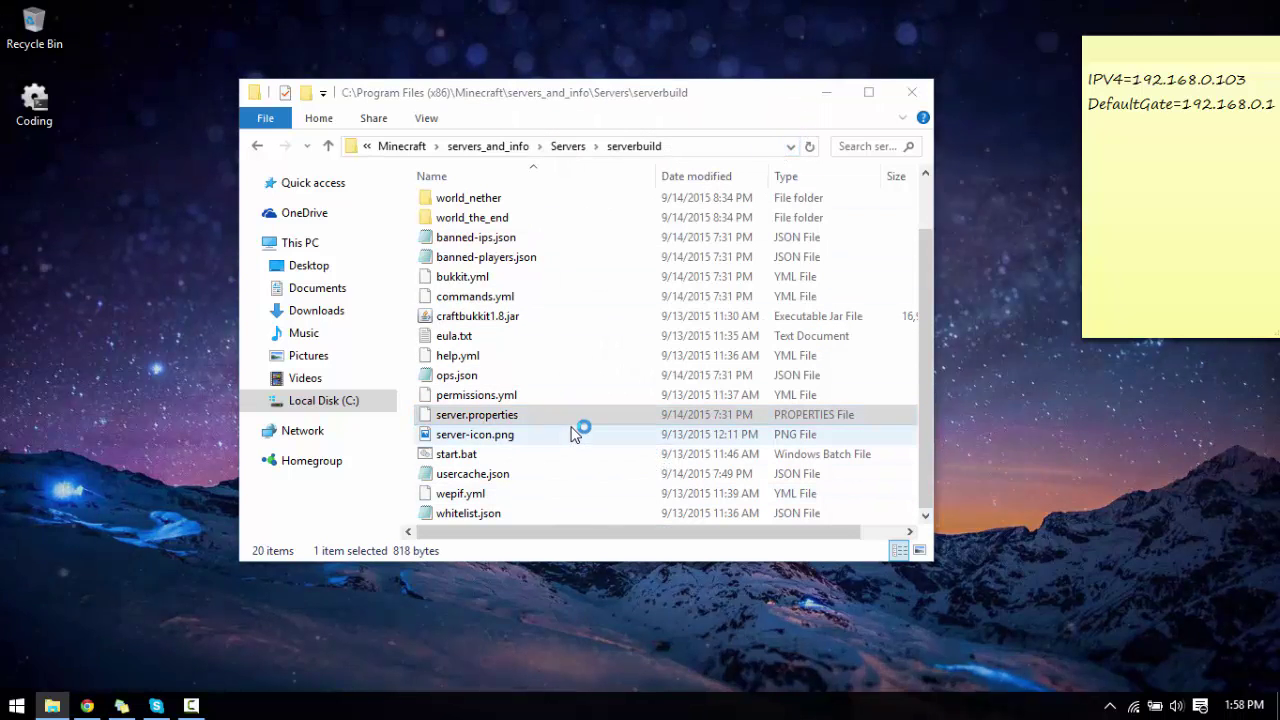
scroll(433, 315, down, 2)
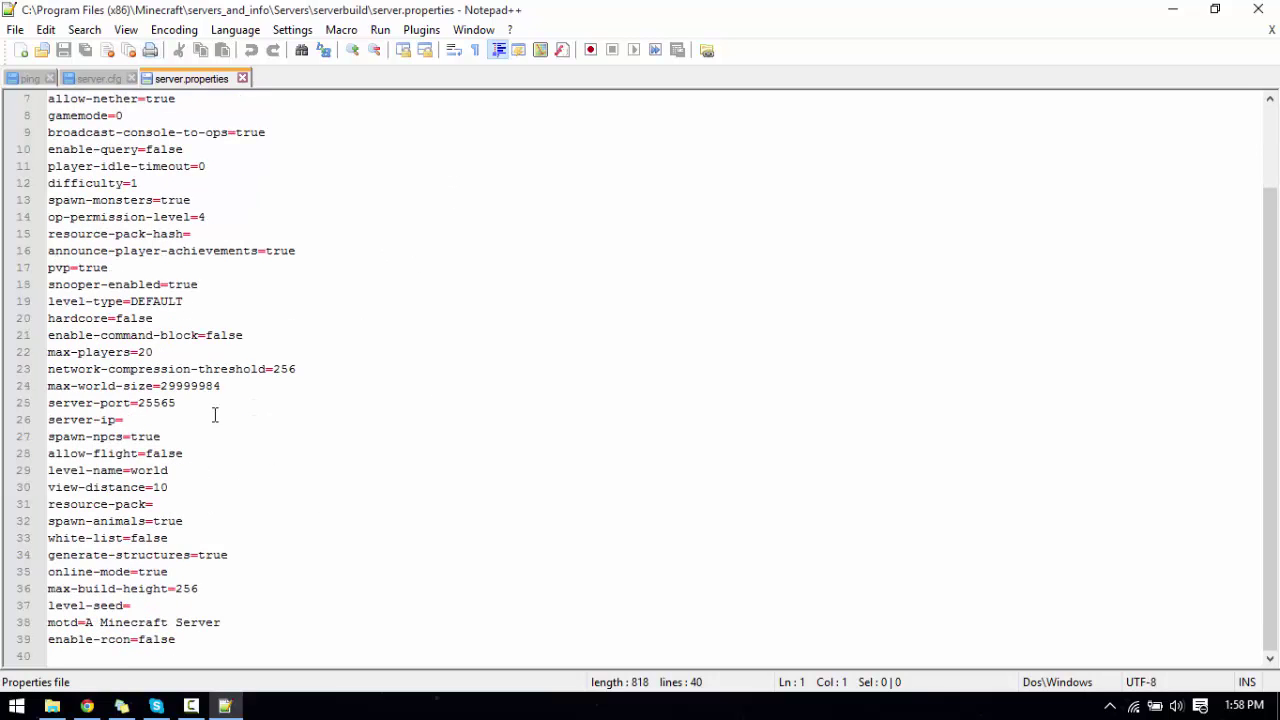
Step: Set server-ip to 192.168.0.103 in server.properties, save the file, and return to the serverbuild folder
click(158, 421)
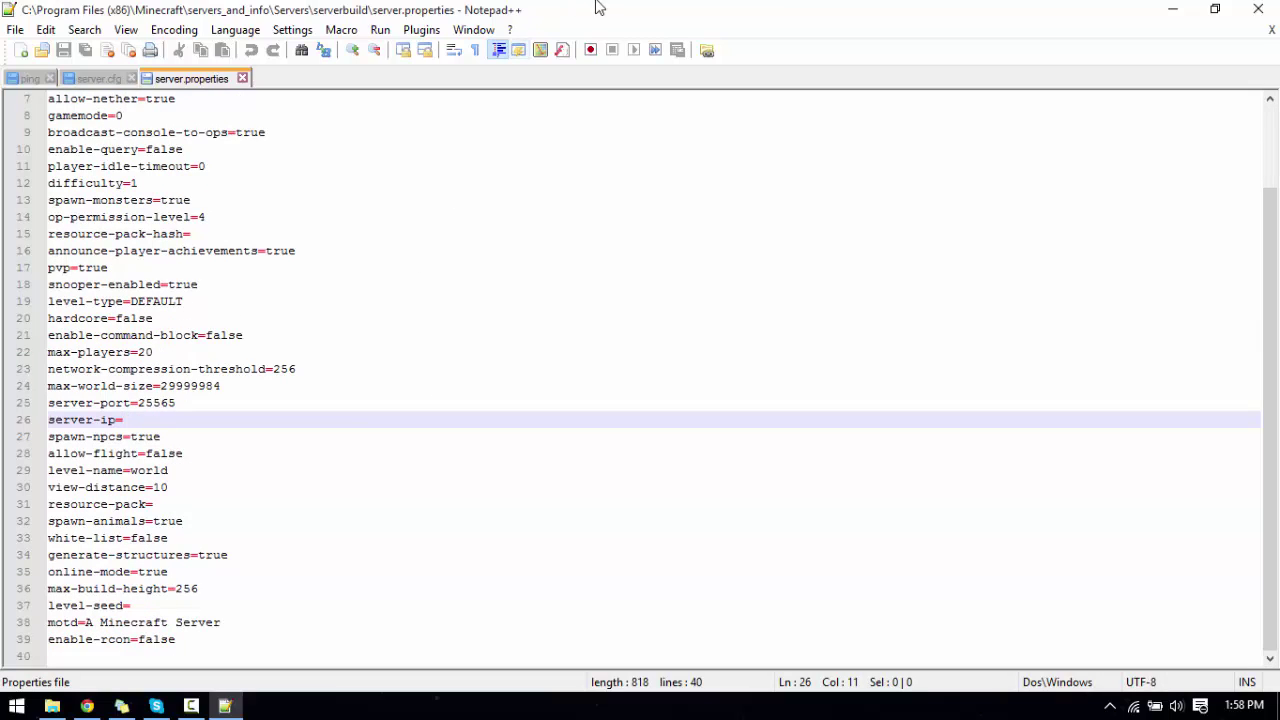
drag(597, 8, 428, 20)
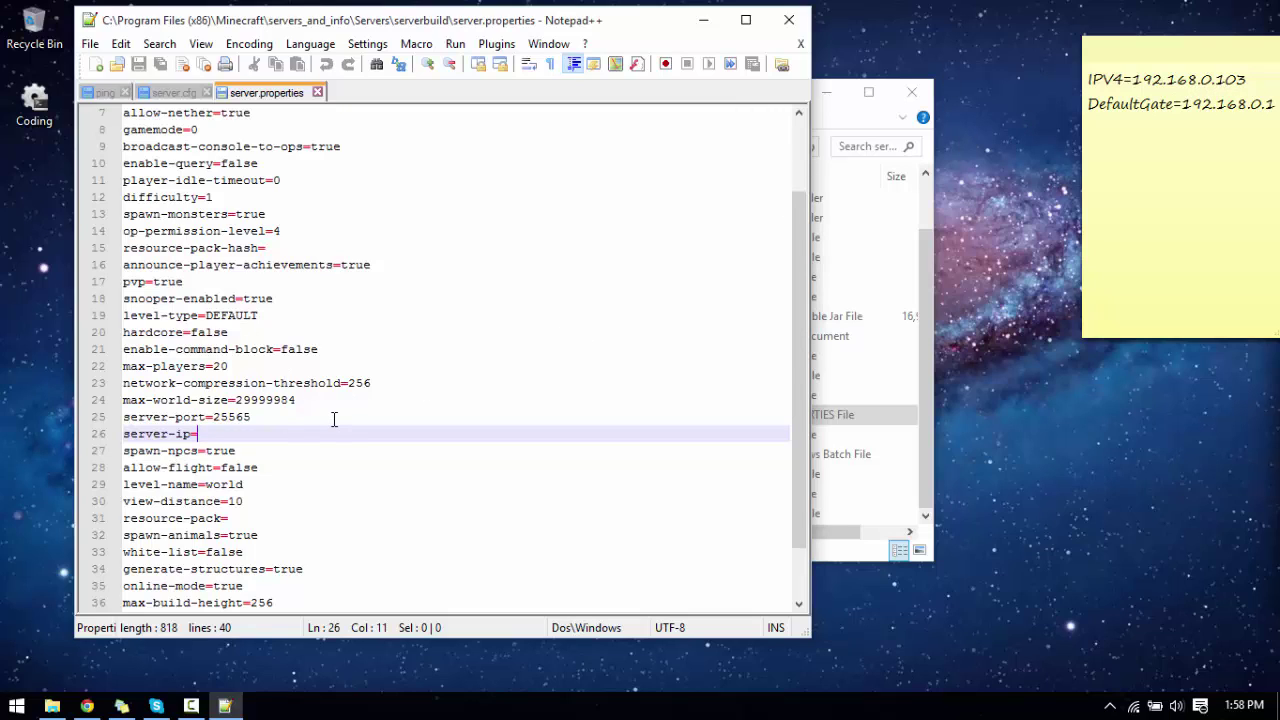
text(192.168)
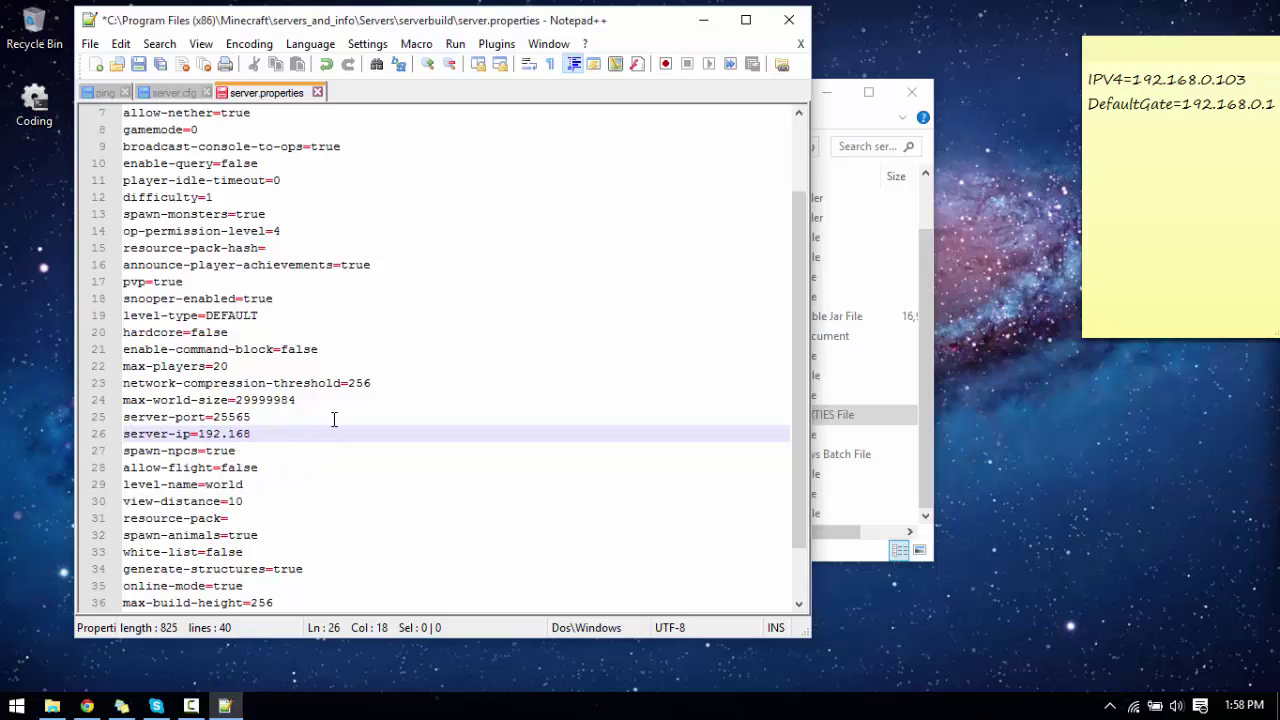
text(.0.103)
key(ctrl+s)
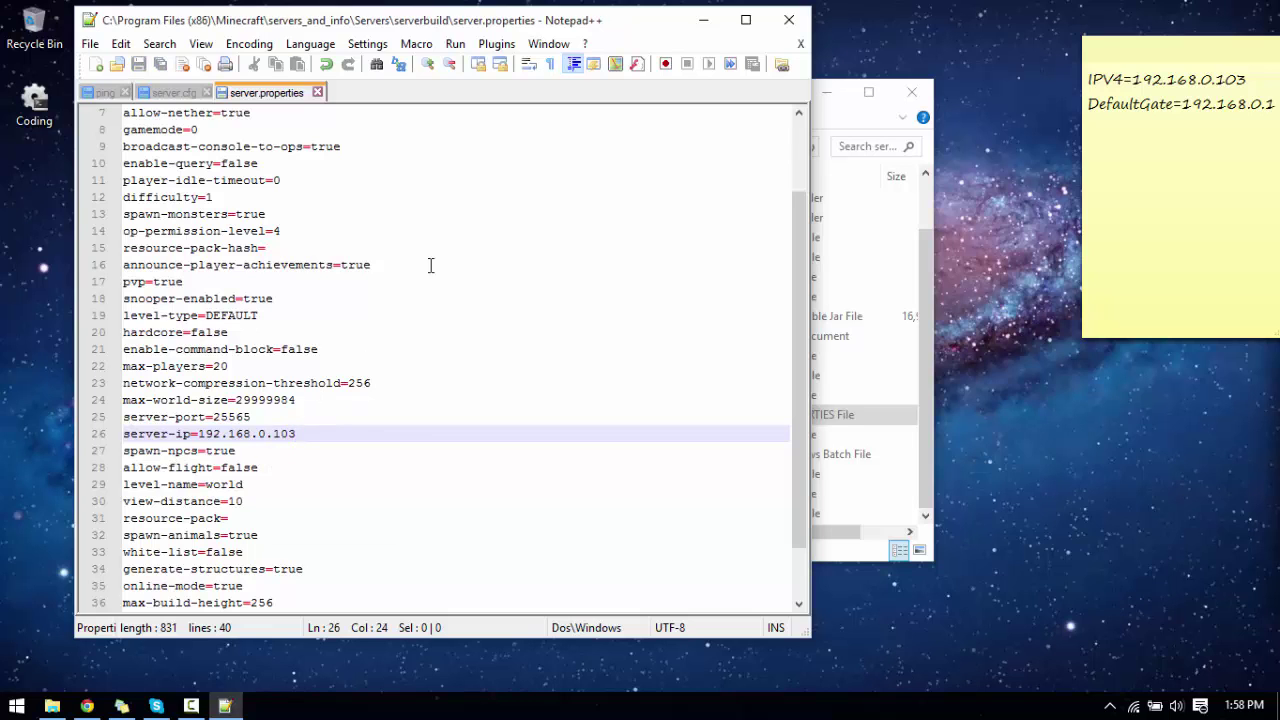
click(703, 20)
drag(690, 107, 755, 104)
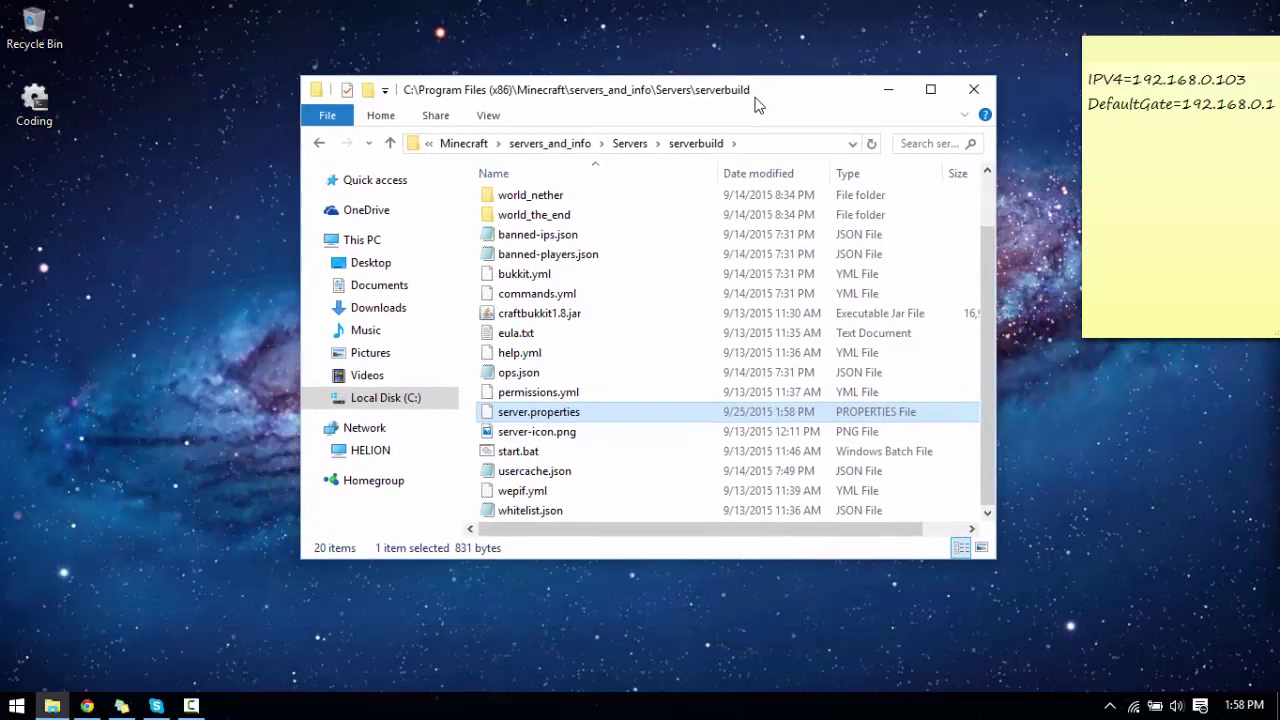
Step: Open a new maximized Chrome window and load the router's administration page at the default gateway address 192.168.0.1
click(891, 90)
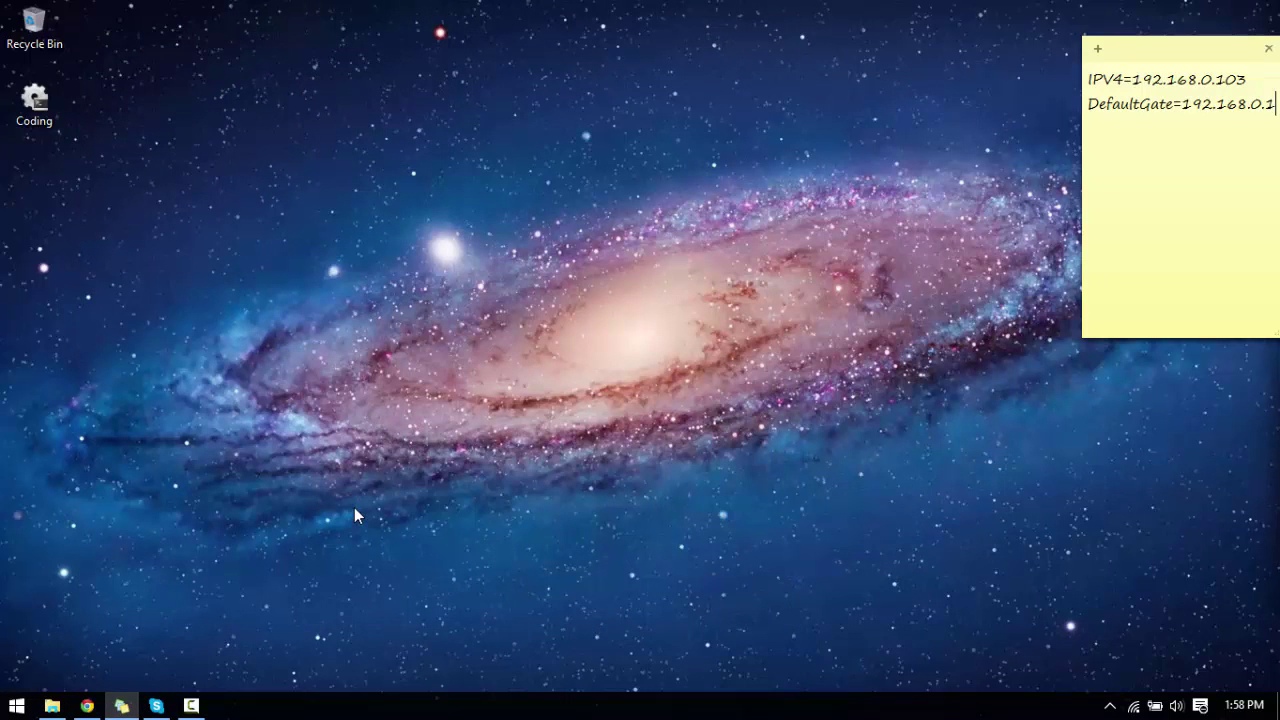
middle_click(88, 708)
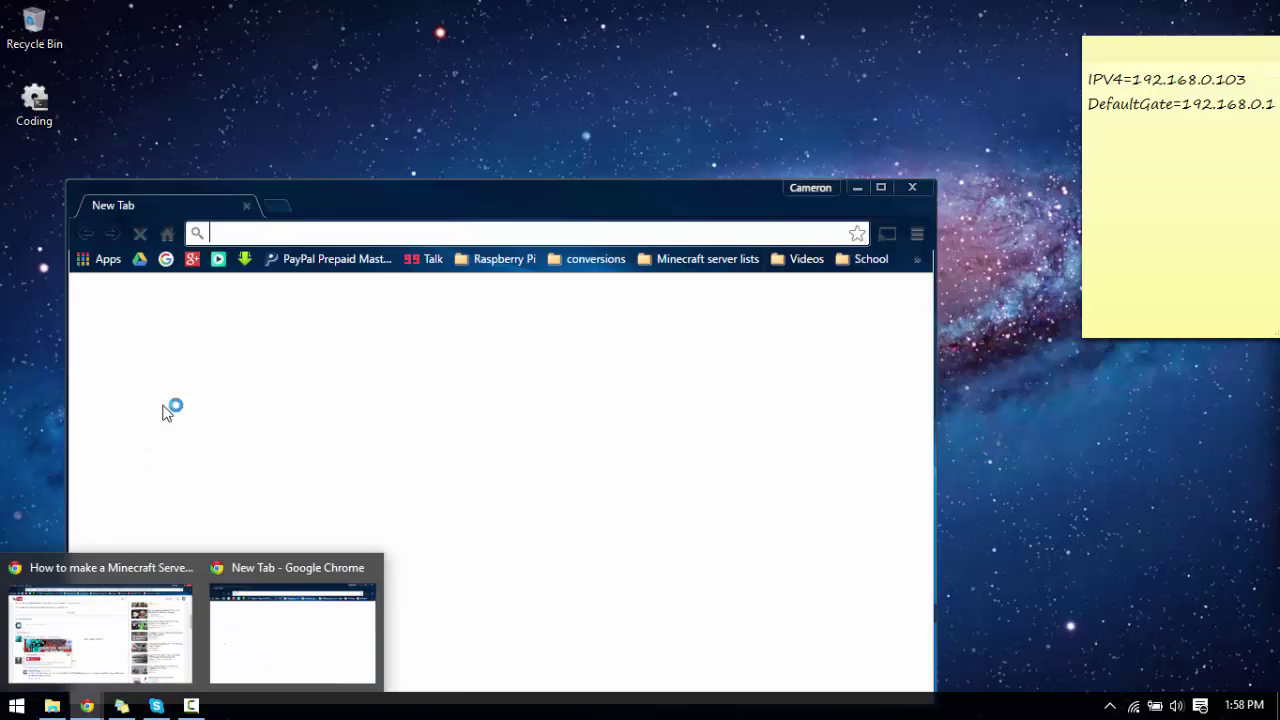
drag(351, 200, 755, 54)
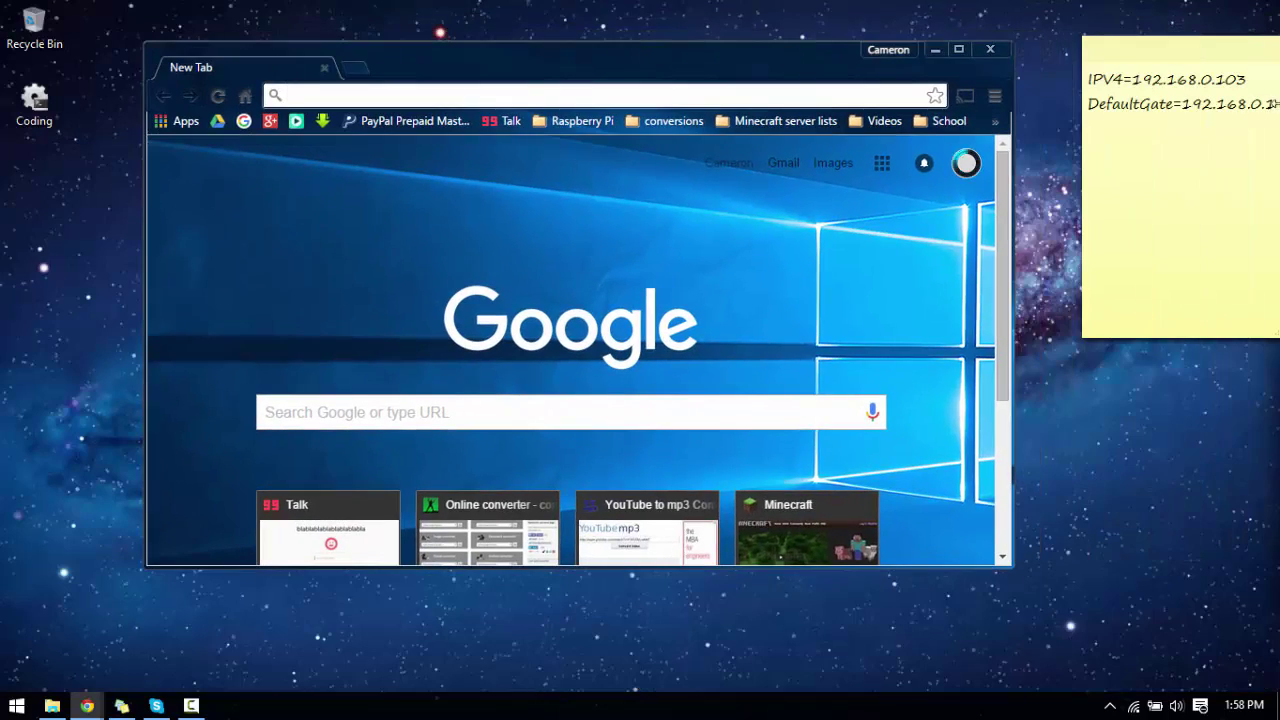
click(1255, 113)
drag(1274, 108, 1184, 111)
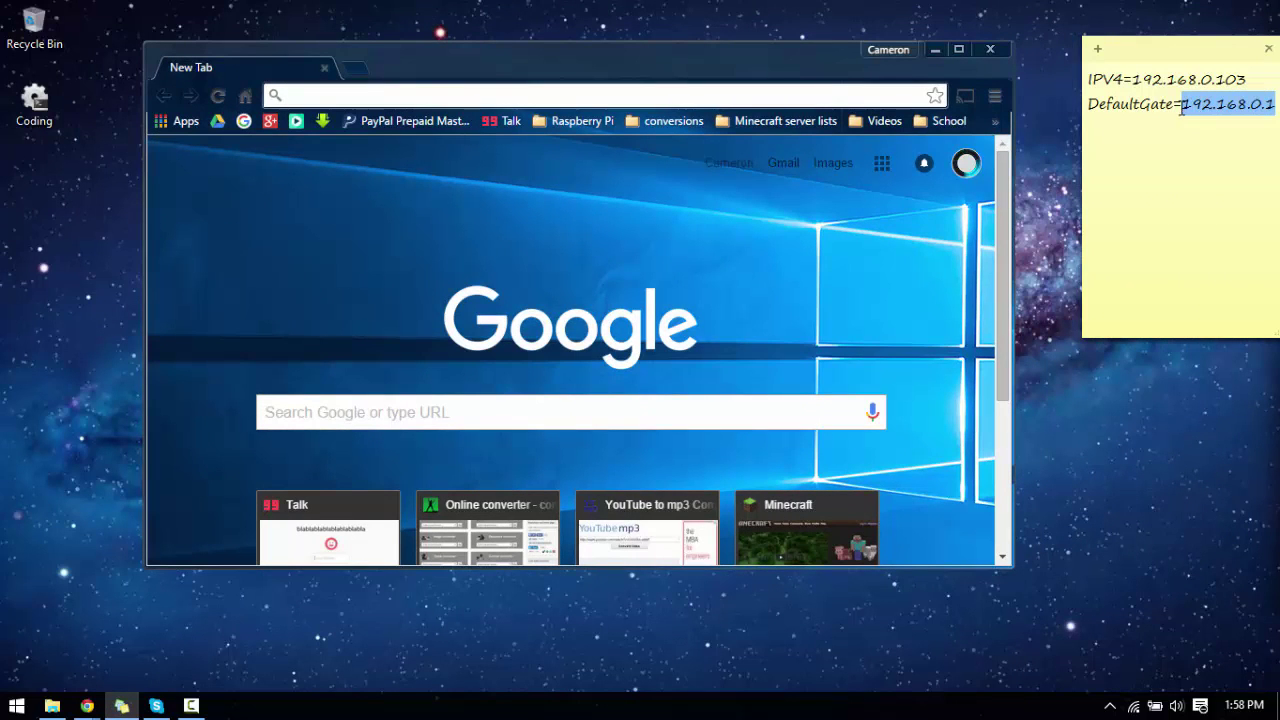
drag(645, 78, 717, 5)
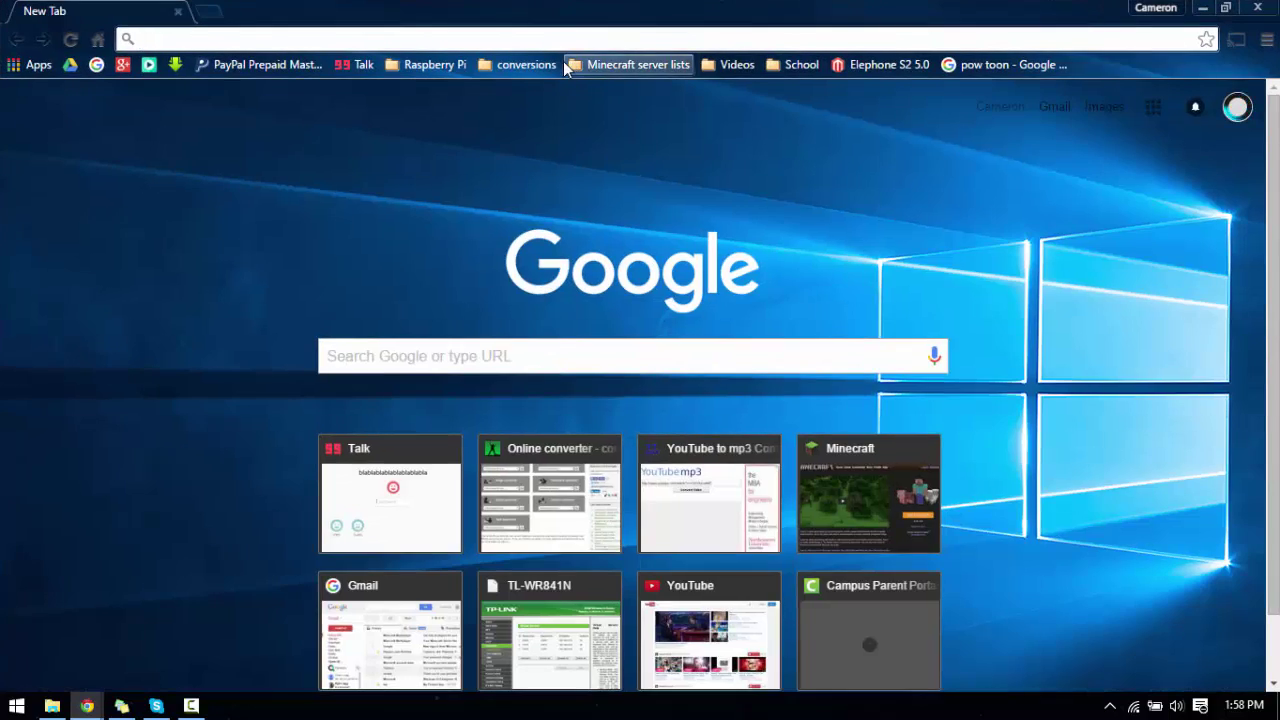
text(192.168.0.1)
key(Return)
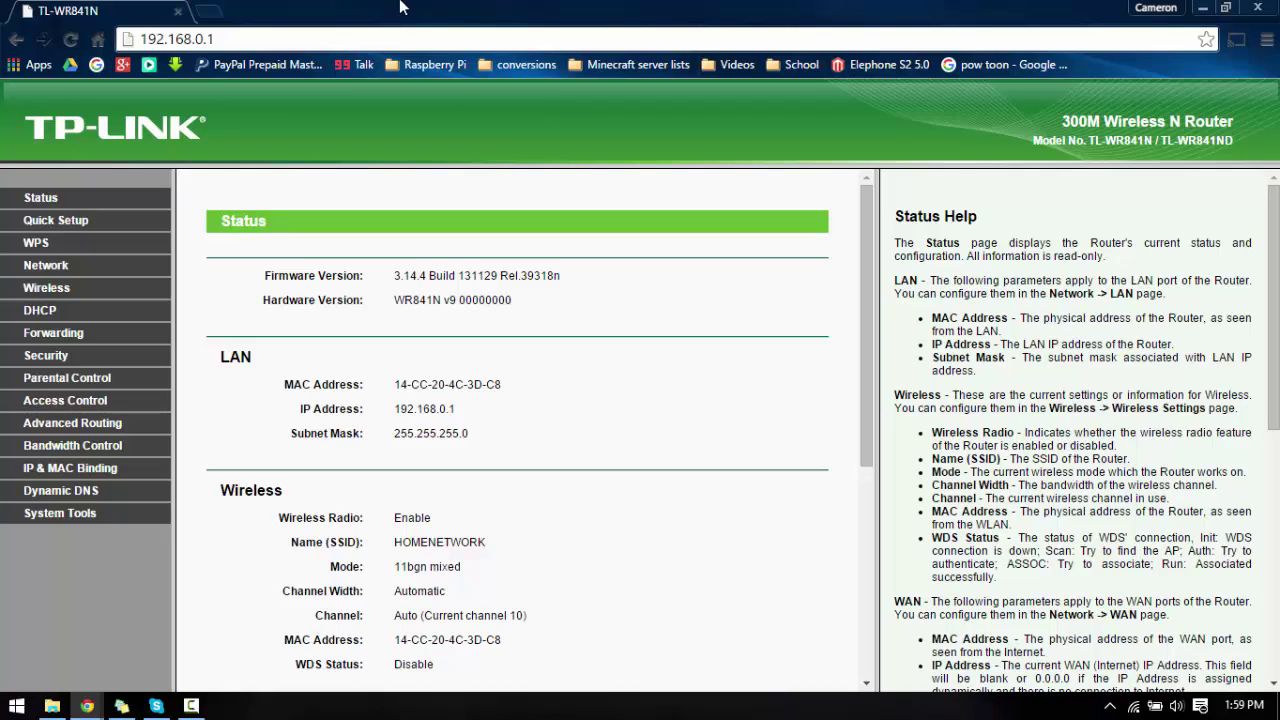
Step: Look over the router's Status page, including its firmware and hardware versions, WAN details and brand
scroll(766, 320, down, 4)
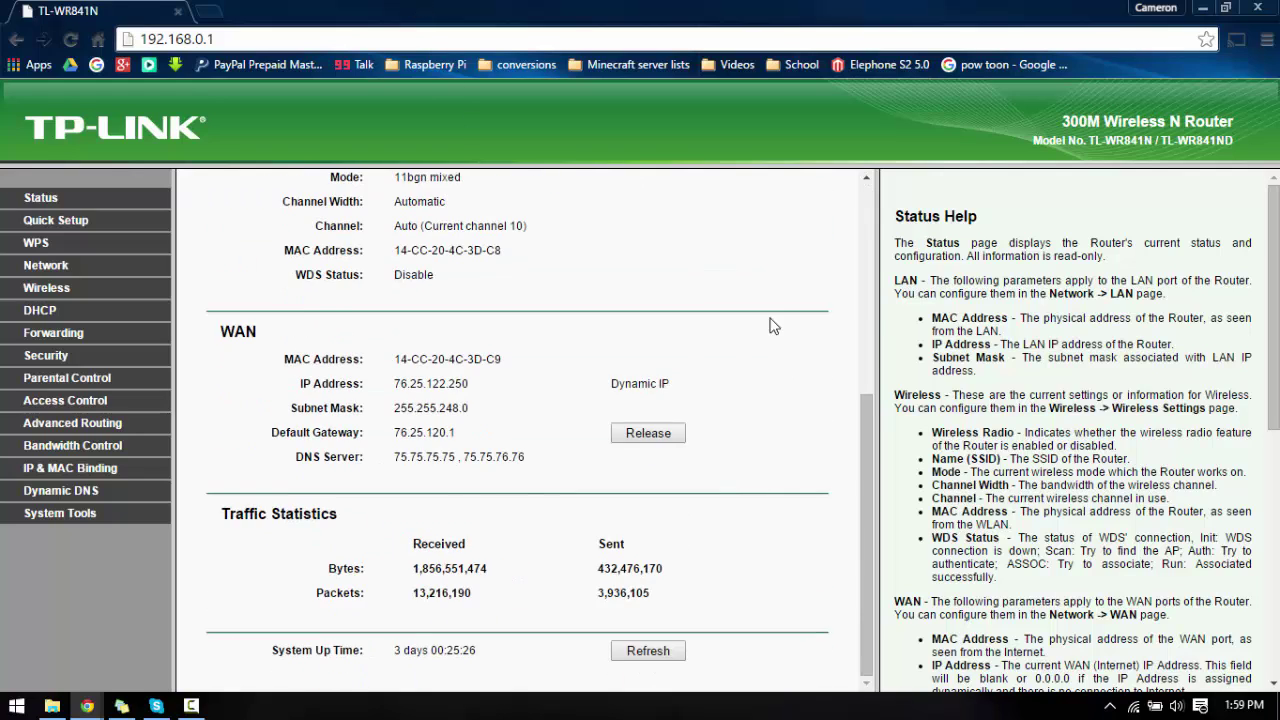
scroll(766, 315, up, 4)
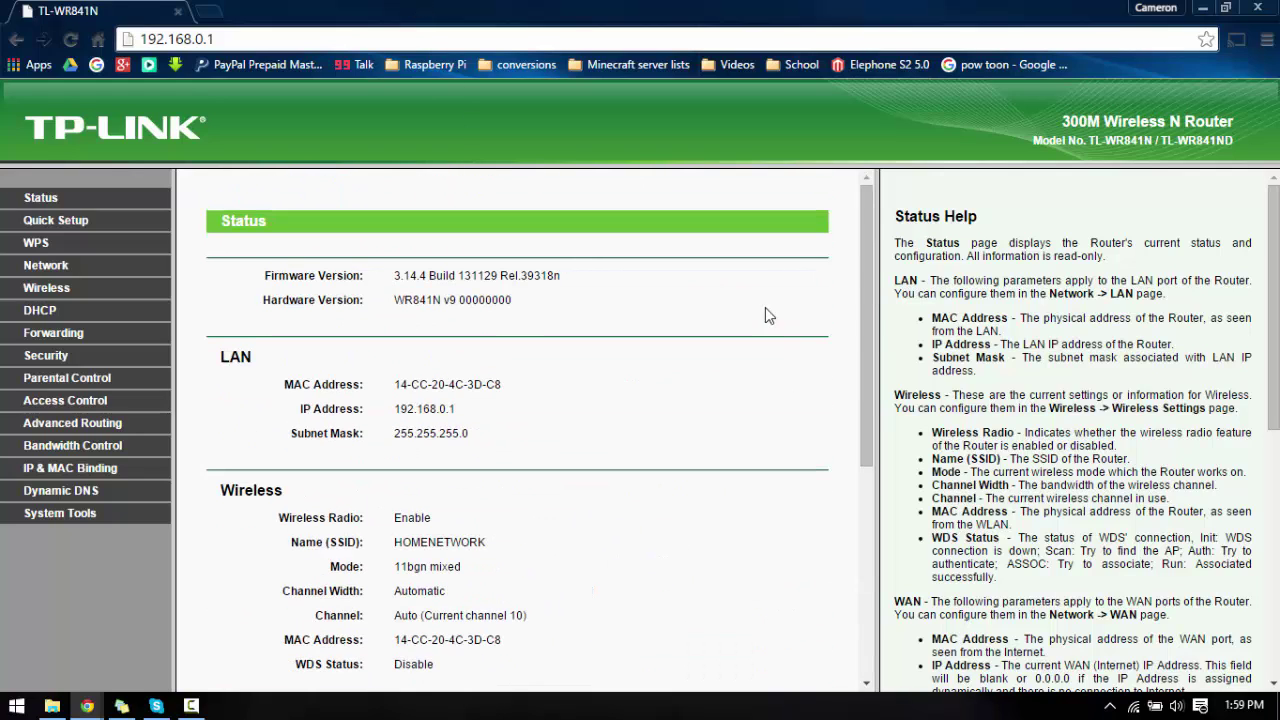
drag(505, 275, 491, 271)
click(490, 266)
drag(33, 116, 374, 126)
Step: Search the web in a new tab for "default username and password for tp-link"
click(205, 10)
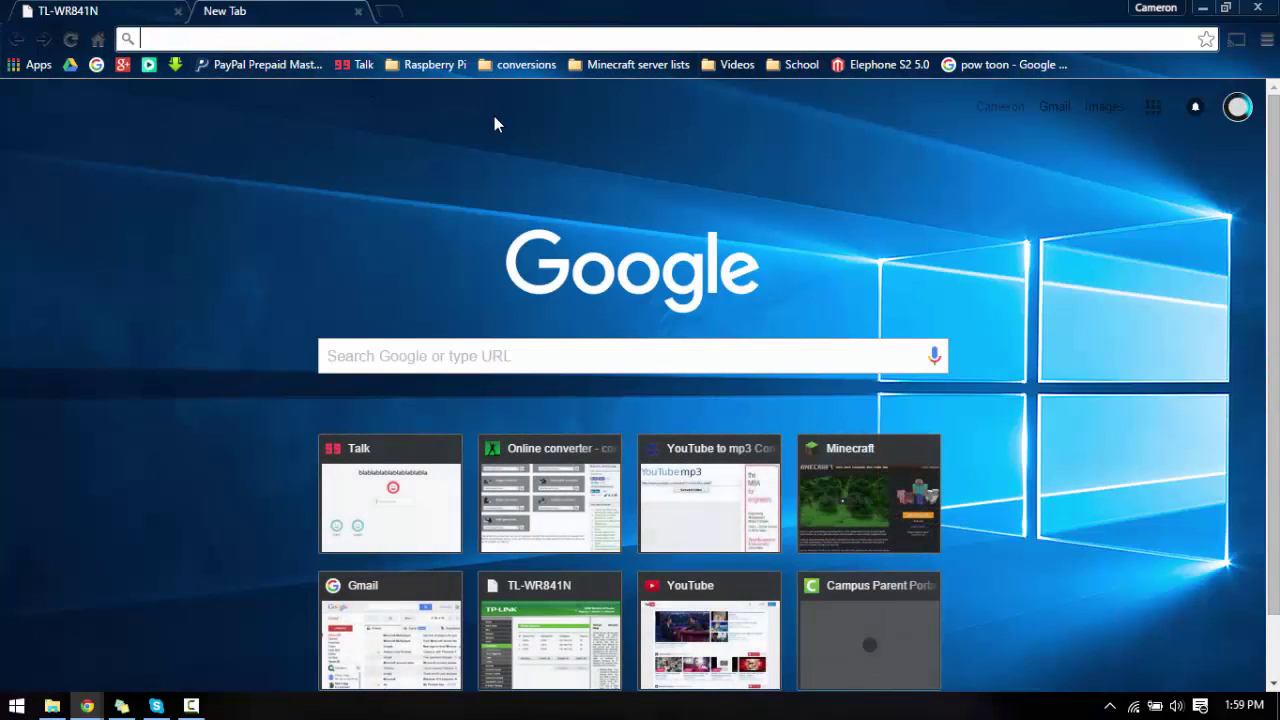
text(default)
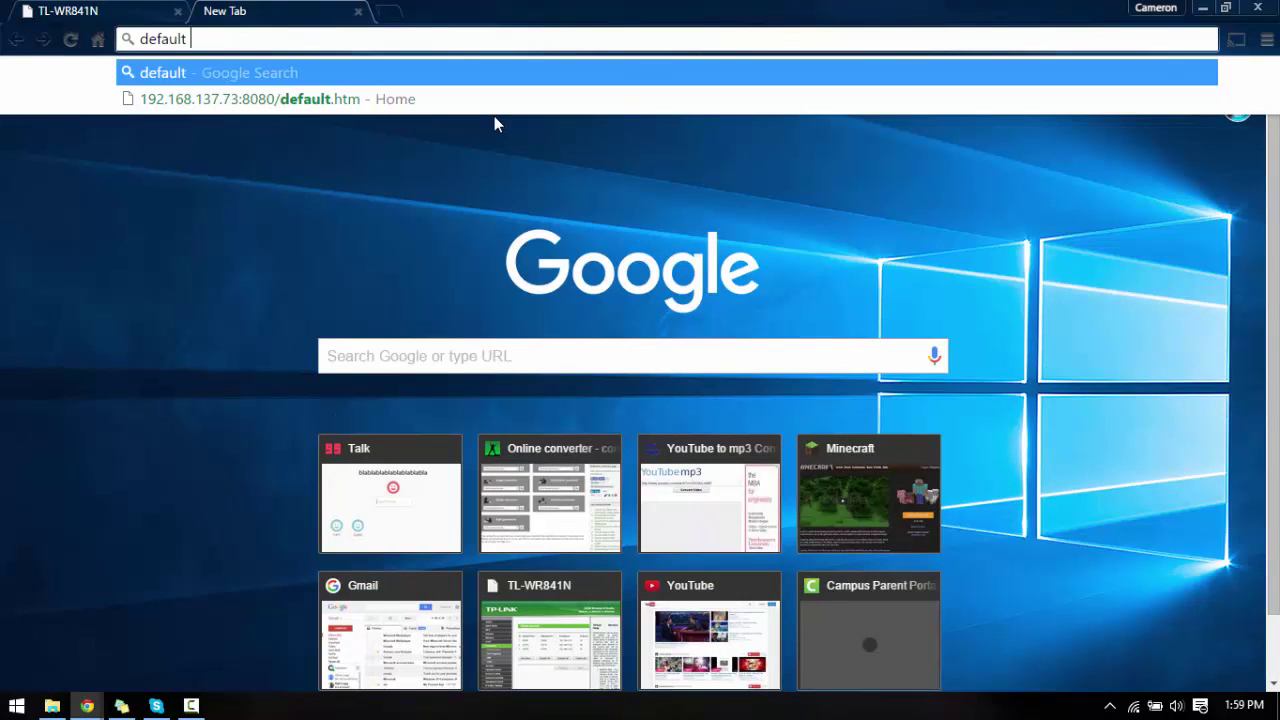
text( username)
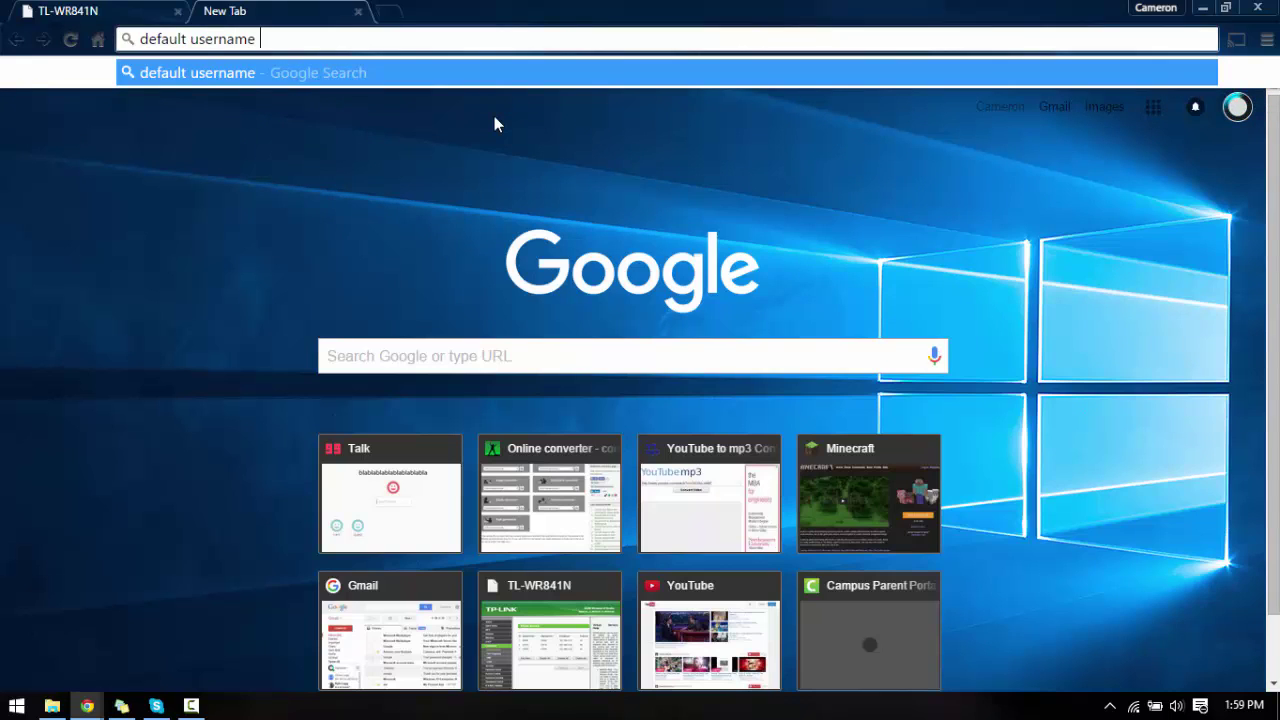
text( and password for)
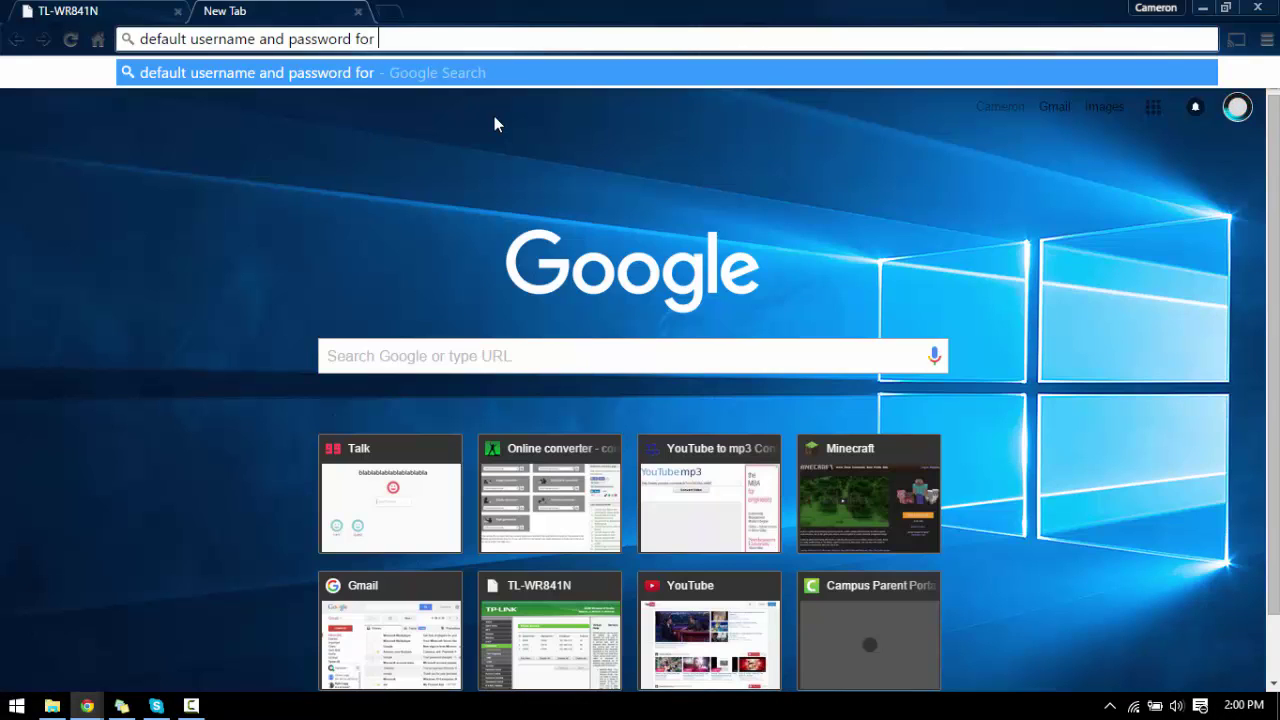
text(tp)
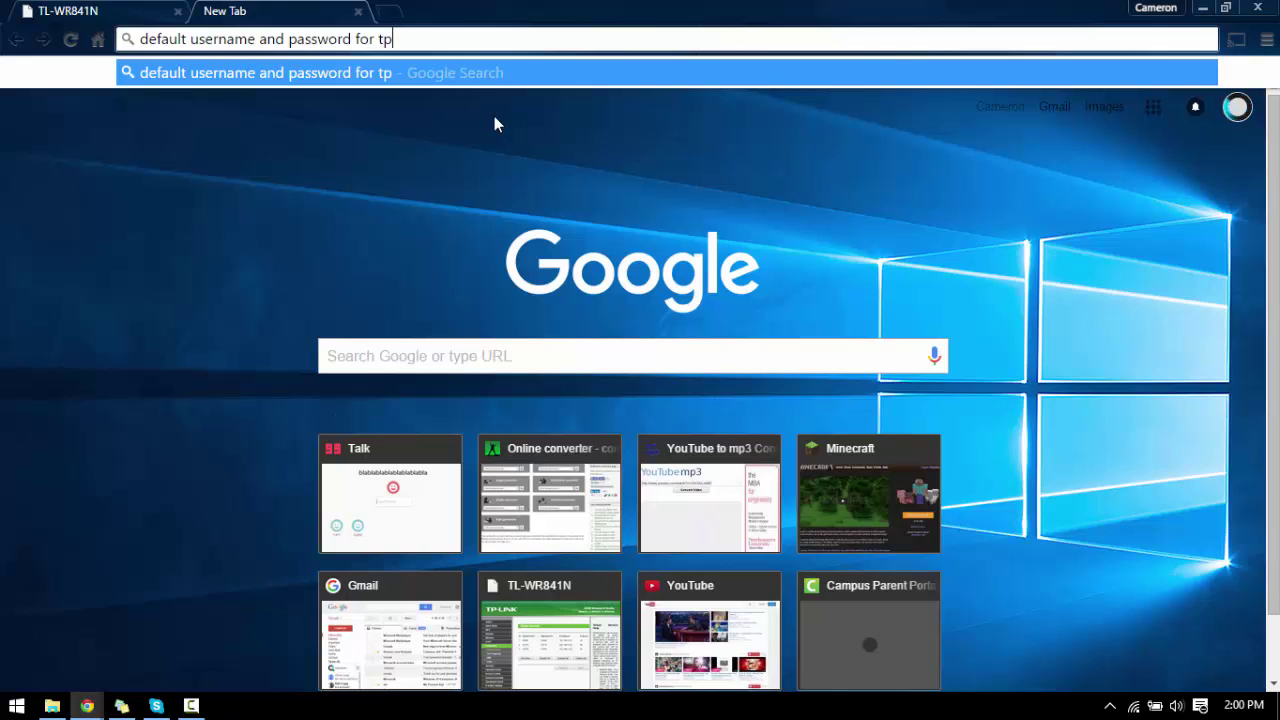
text(-link)
key(Return)
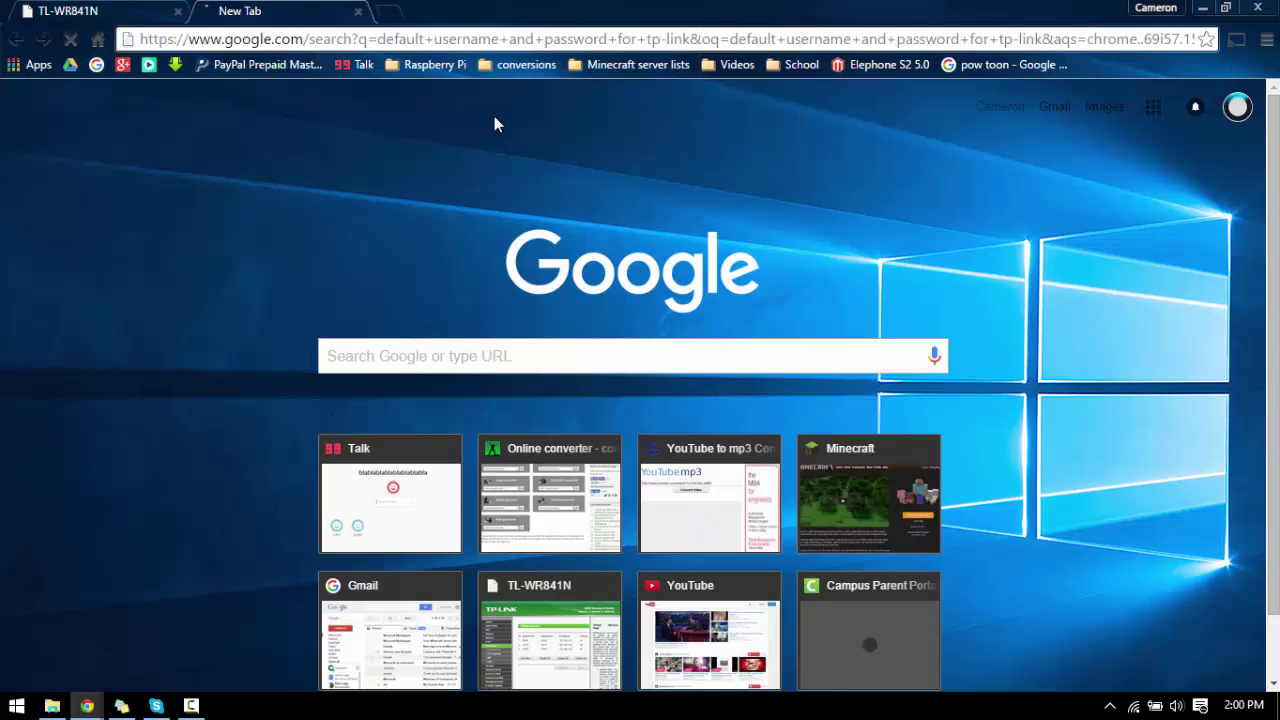
click(48, 9)
click(243, 8)
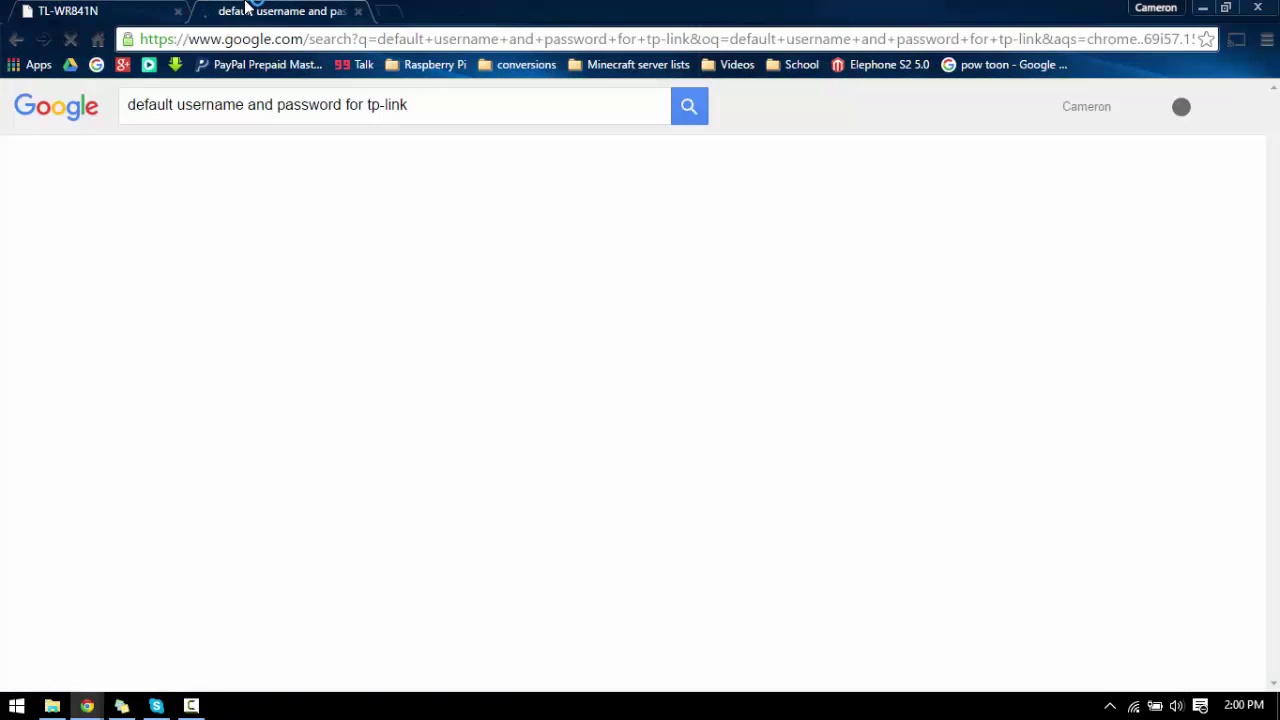
Step: Examine the featured answer about TP-Link's default login and its source address, and close the search tab
drag(172, 277, 627, 295)
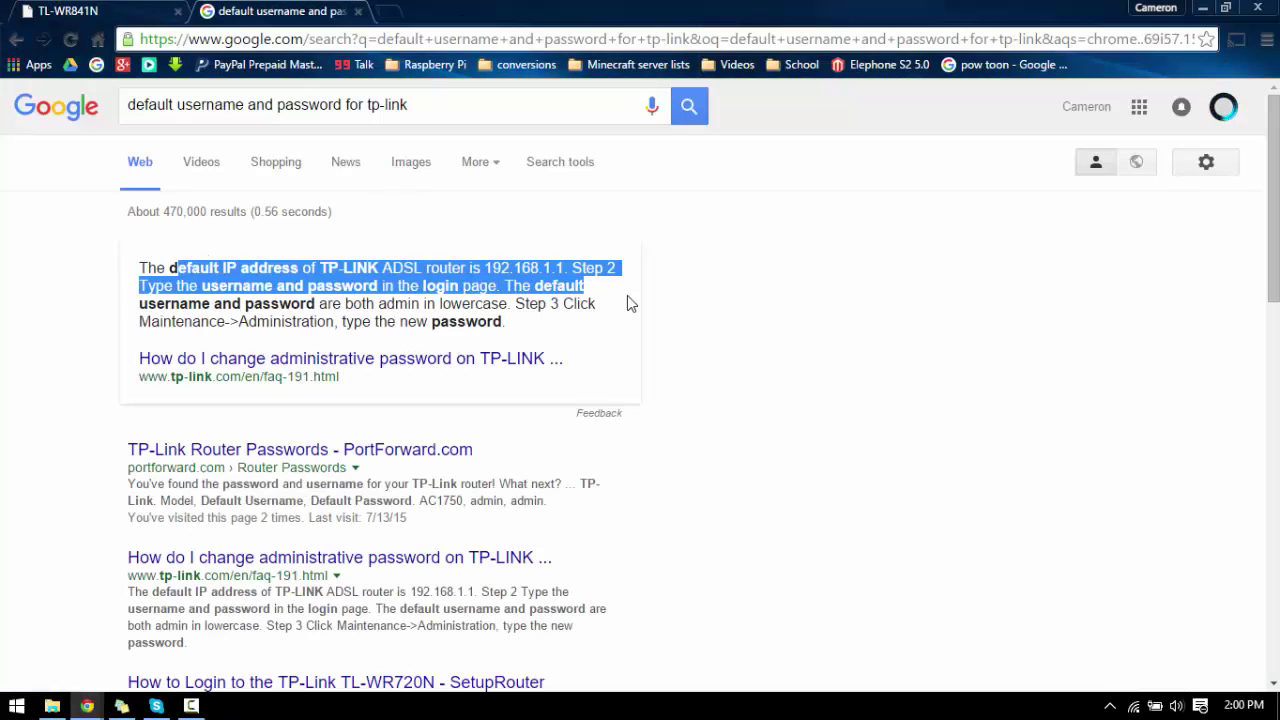
click(600, 307)
drag(315, 314, 509, 320)
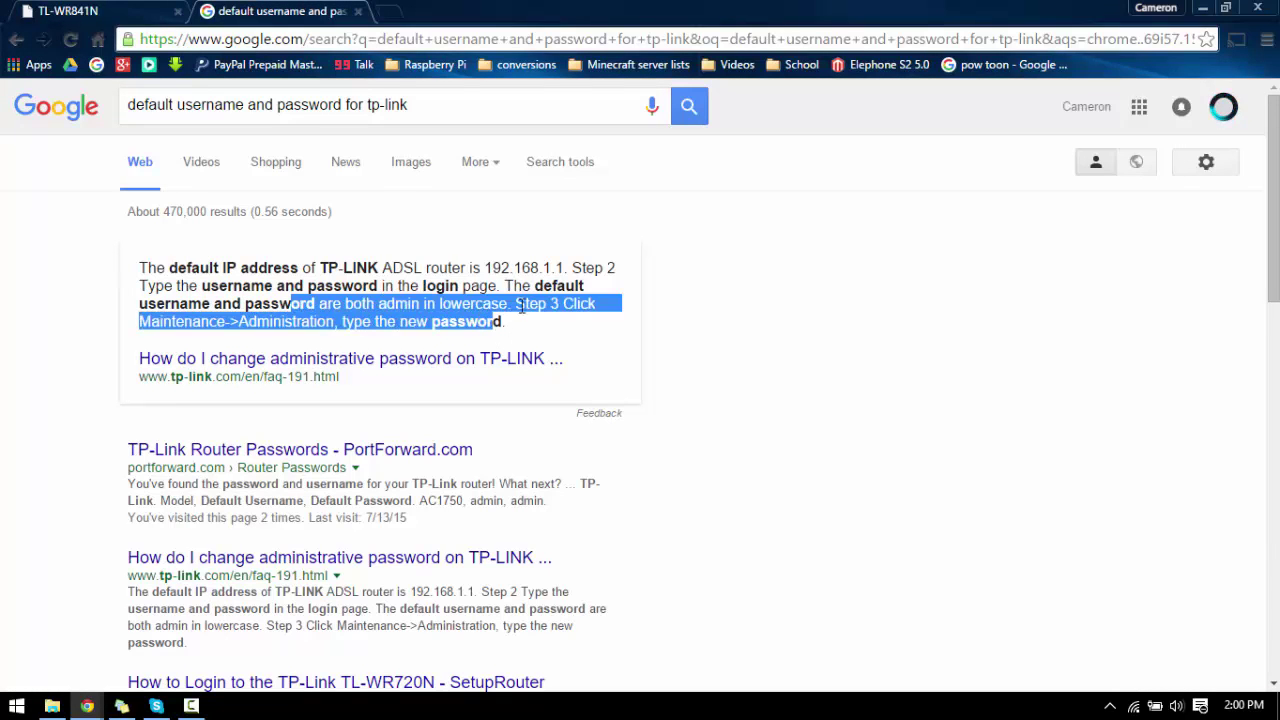
click(388, 303)
drag(358, 304, 408, 304)
click(376, 304)
click(347, 307)
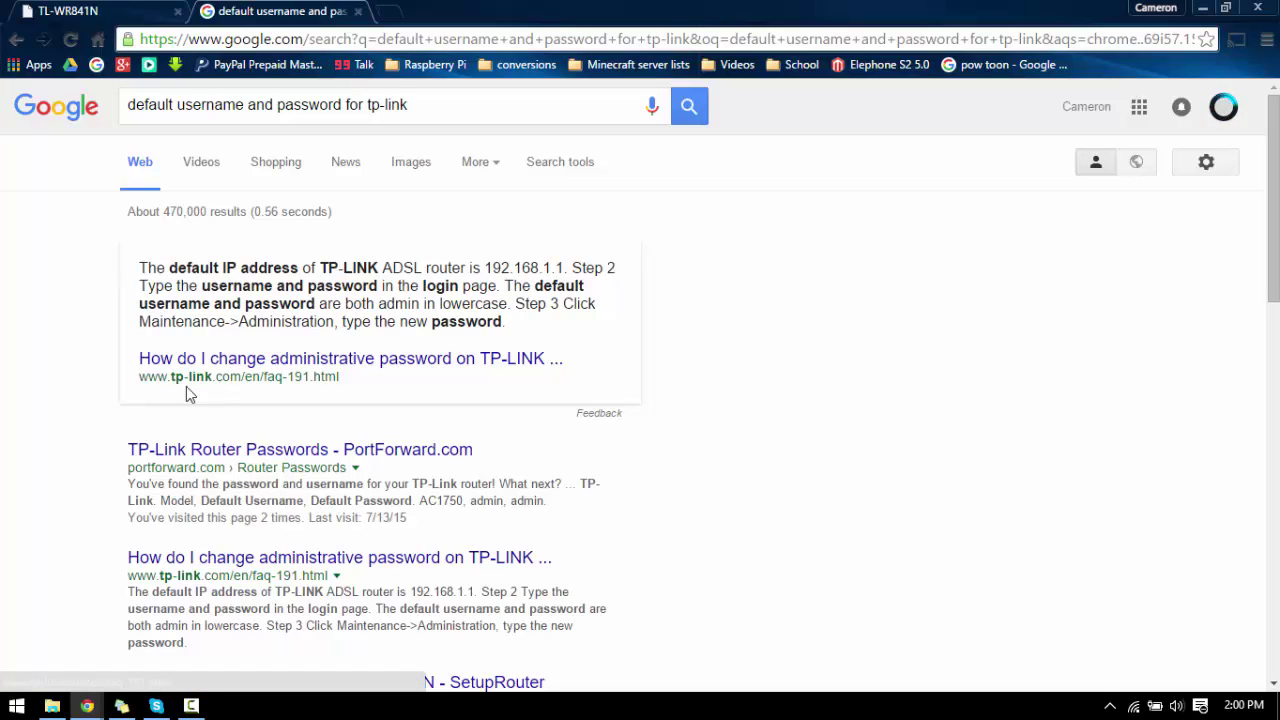
drag(170, 376, 279, 374)
click(279, 374)
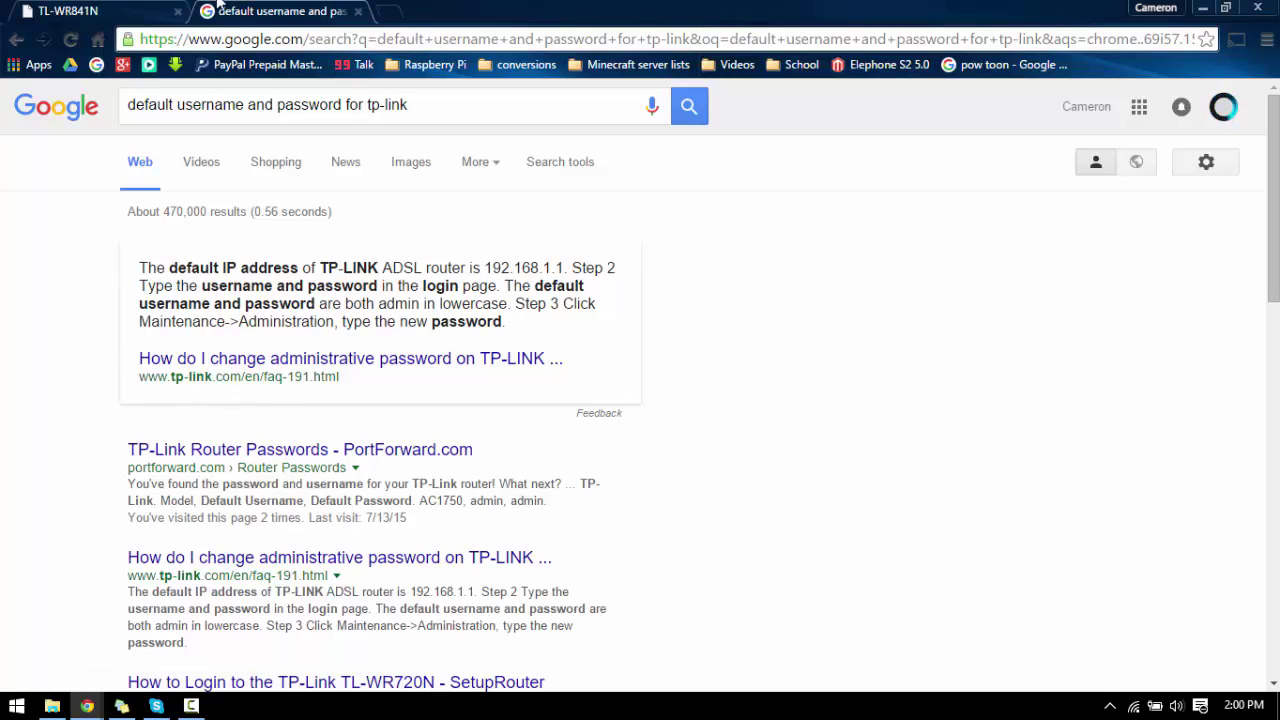
click(358, 10)
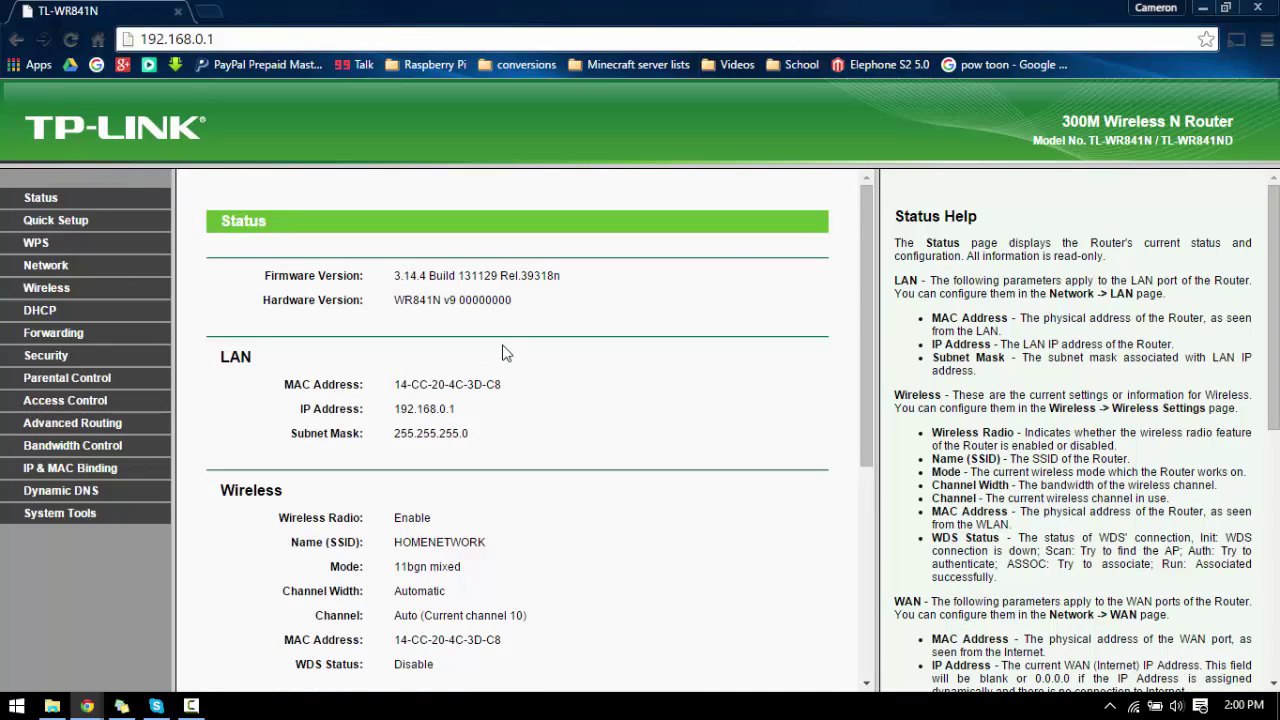
Step: Open the Virtual Servers page in the router's Forwarding settings
scroll(527, 367, down, 4)
scroll(527, 367, up, 4)
click(60, 334)
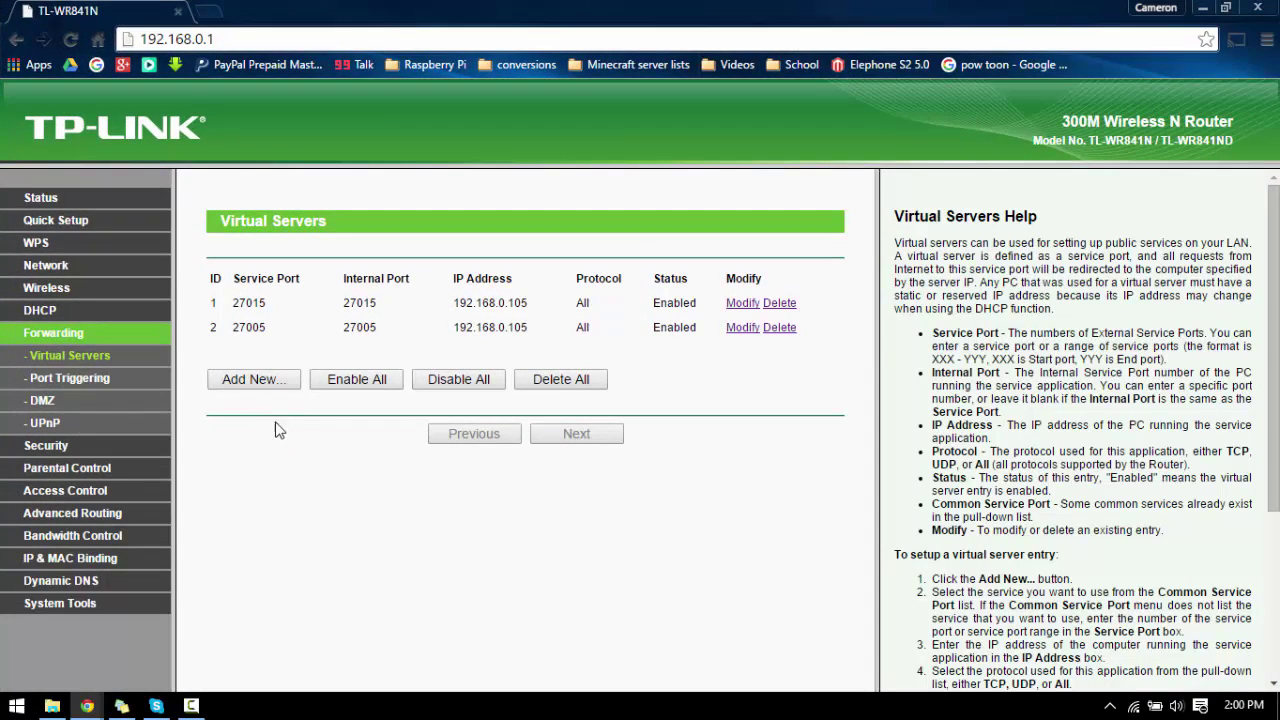
double_click(297, 221)
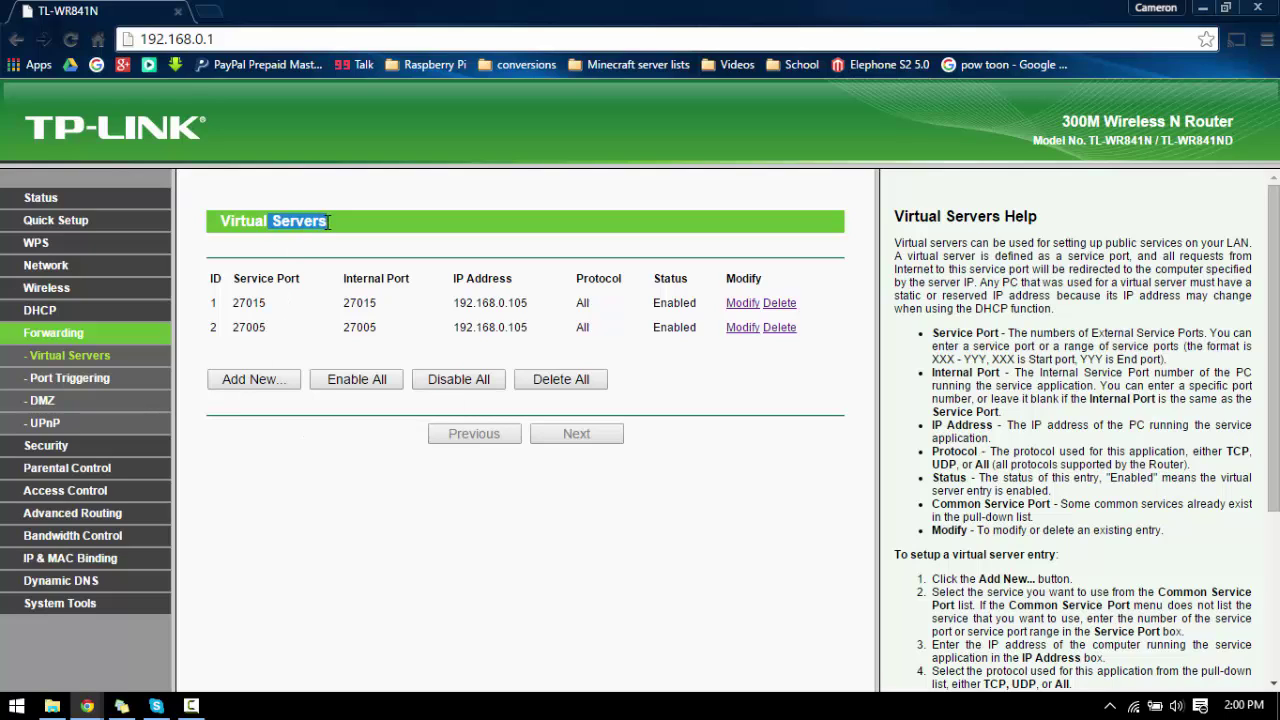
click(328, 225)
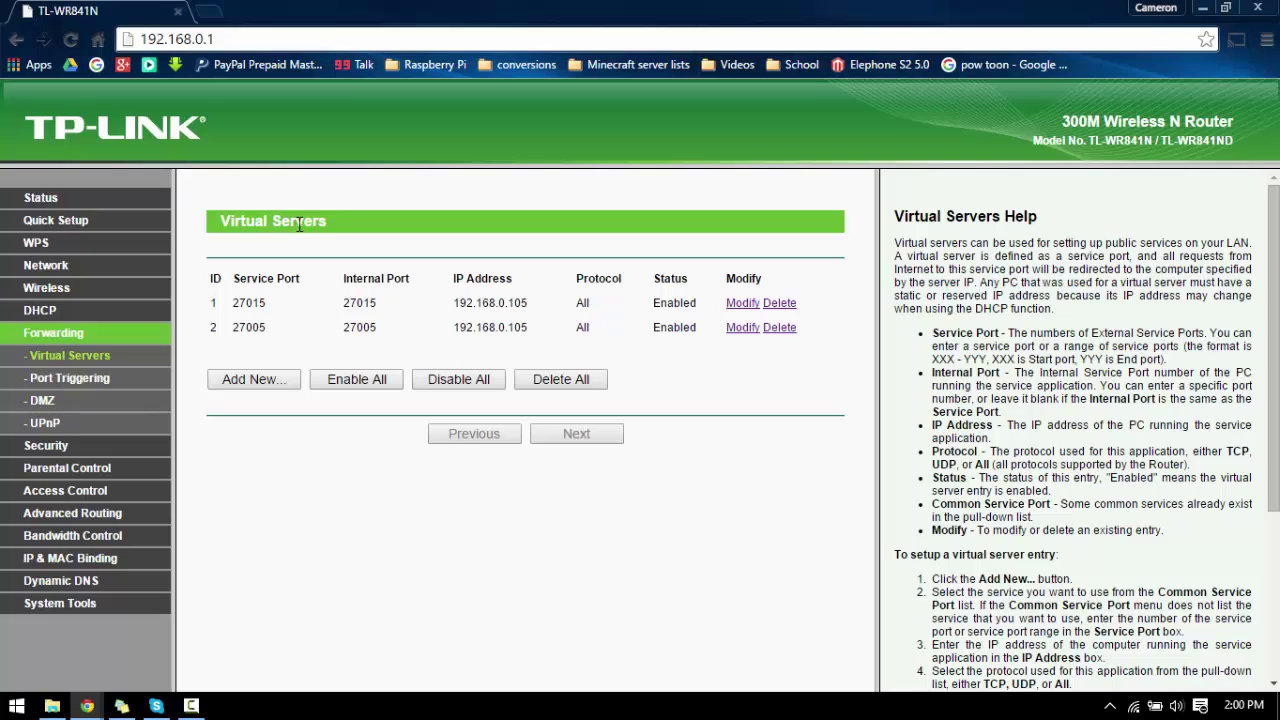
drag(276, 225, 330, 222)
click(317, 228)
Step: Add a new virtual server entry with both the service port and the internal port set to 25565
click(250, 380)
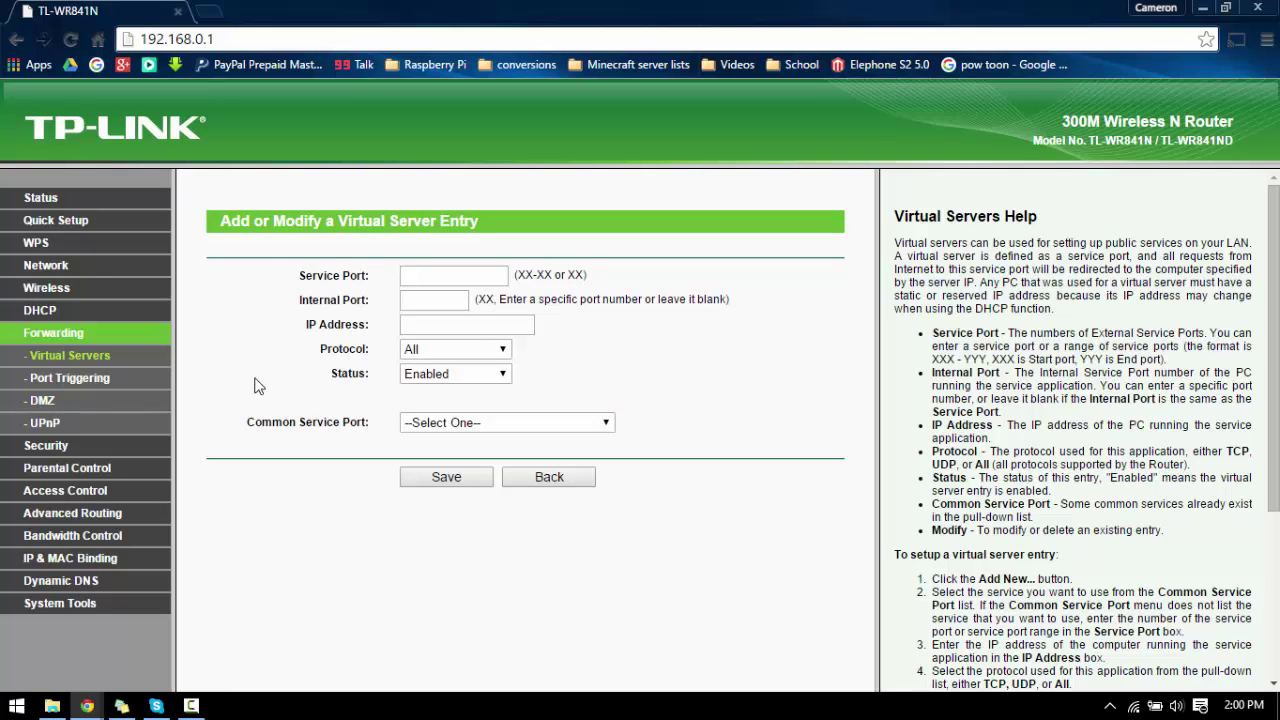
click(420, 279)
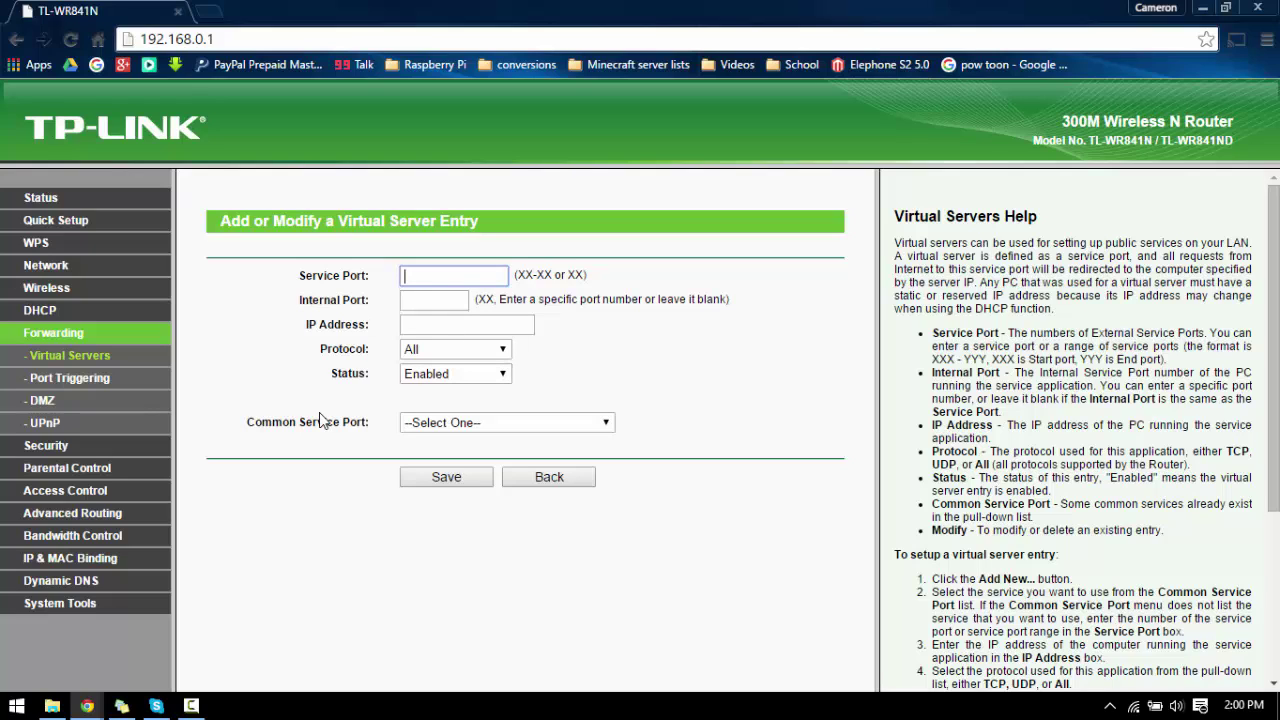
text(125565)
drag(454, 272, 328, 255)
text(2)
click(431, 299)
text(2556)
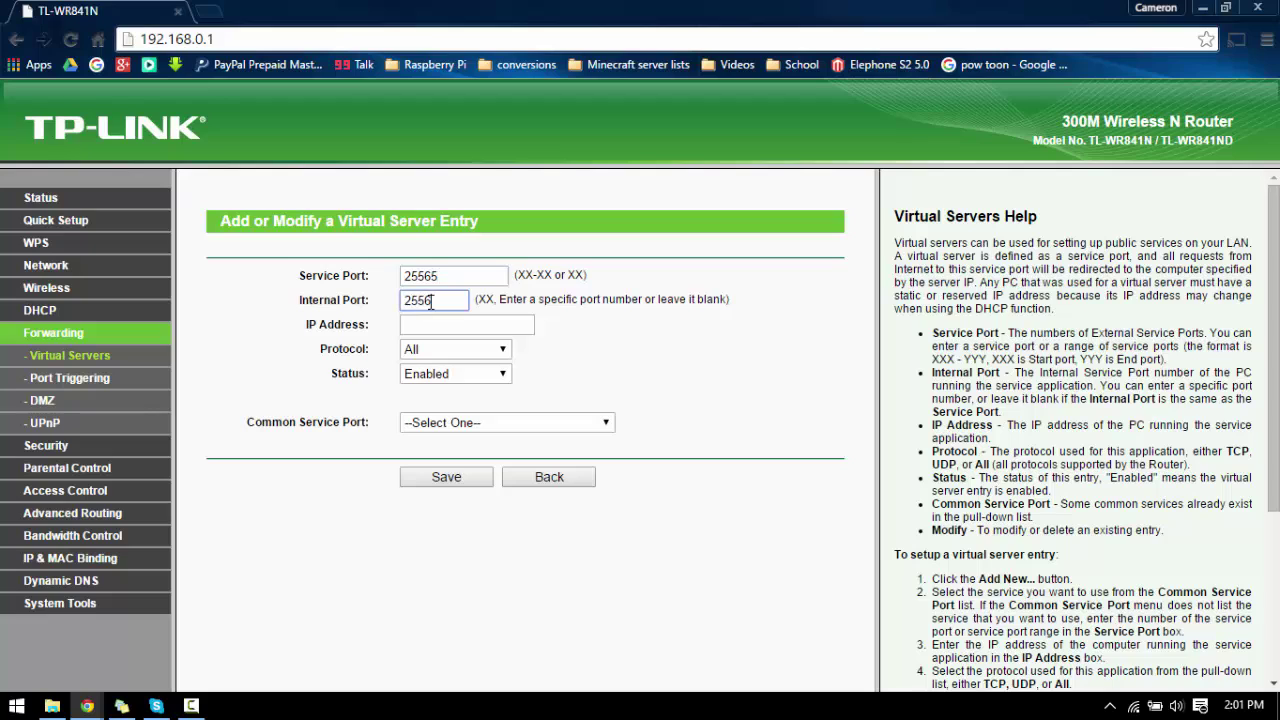
text(5)
Step: Set the entry's protocol to All, copy the noted IPv4 address 192.168.0.103 into its IP address, and save the entry
click(425, 356)
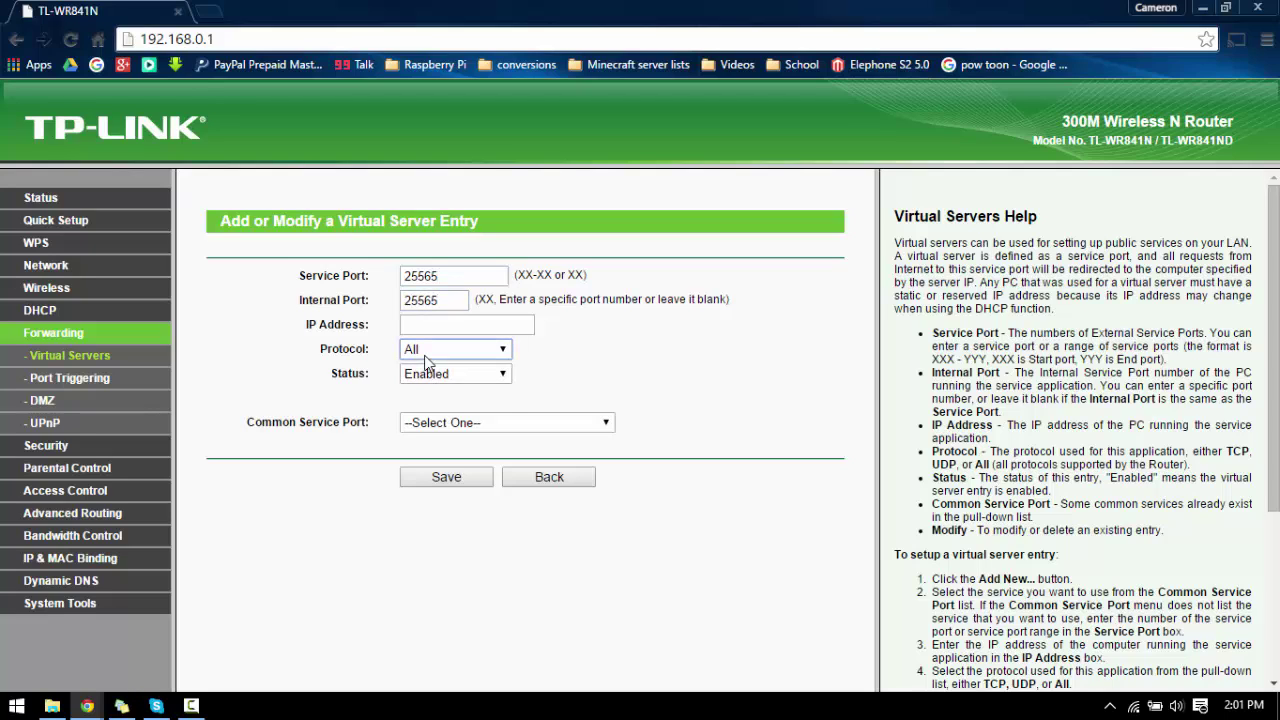
click(424, 355)
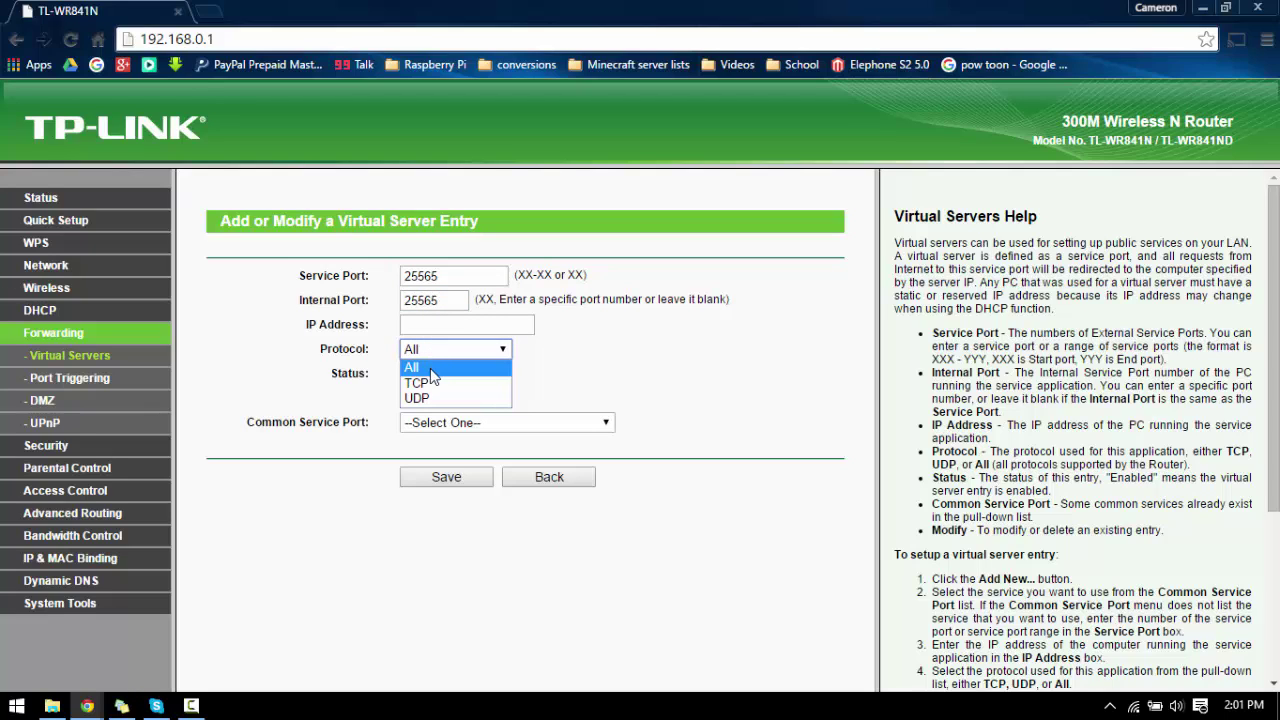
click(430, 368)
click(460, 324)
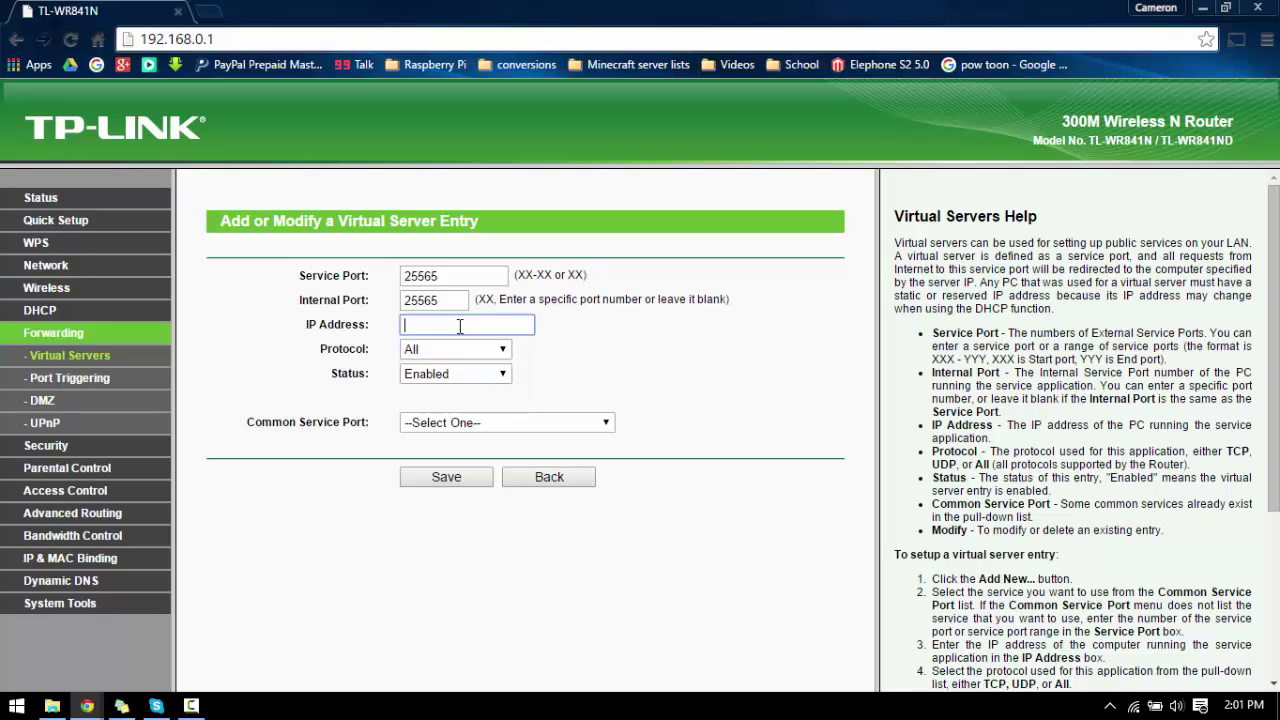
click(121, 706)
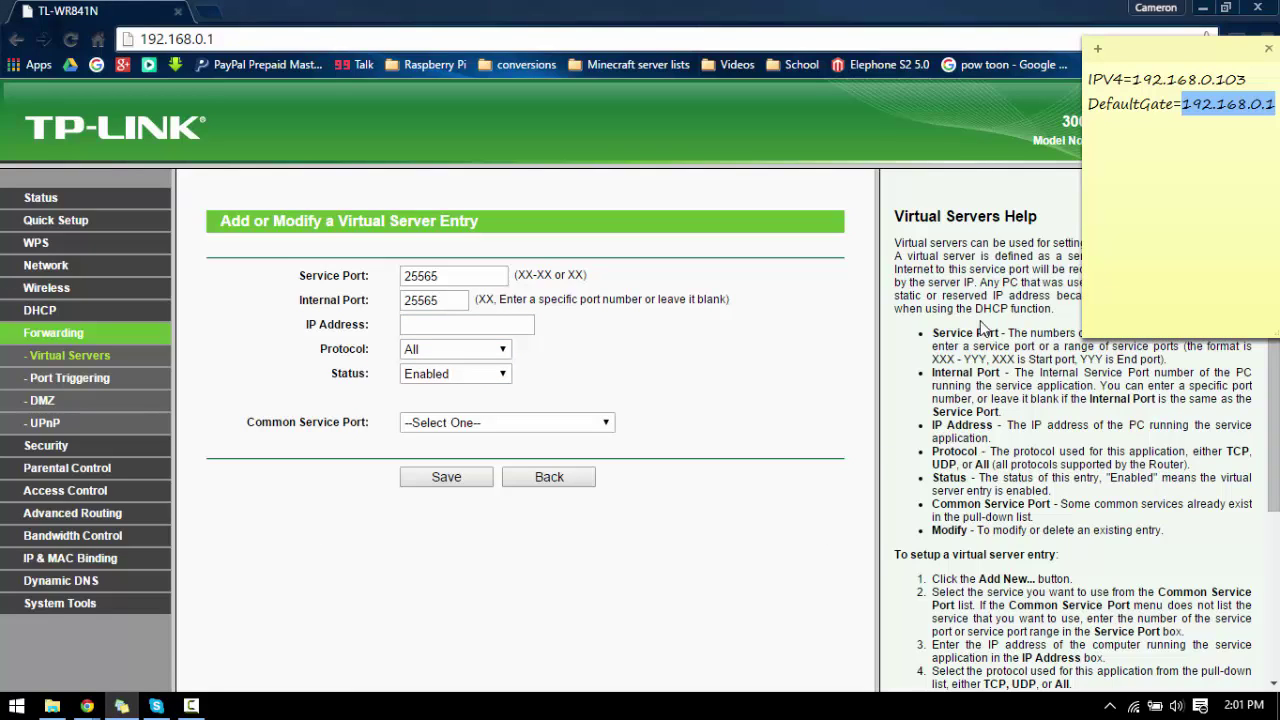
drag(1256, 80, 1133, 79)
key(ctrl+c)
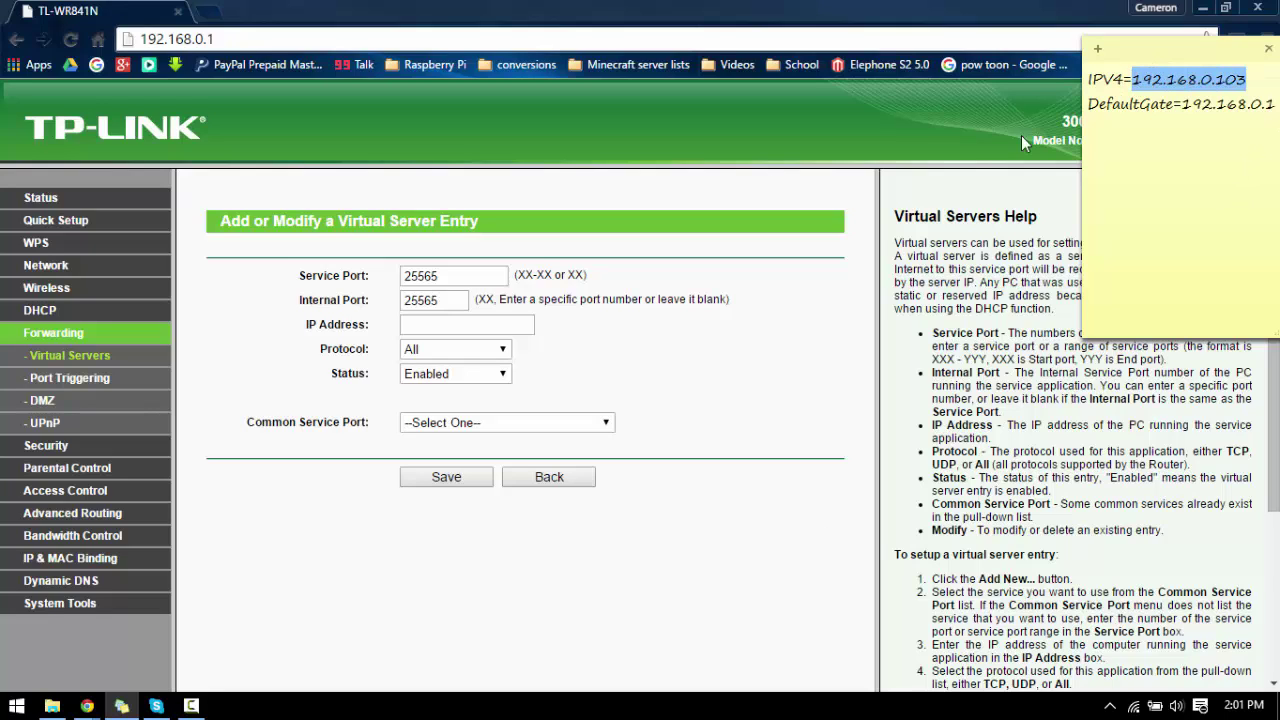
click(534, 328)
key(ctrl+v)
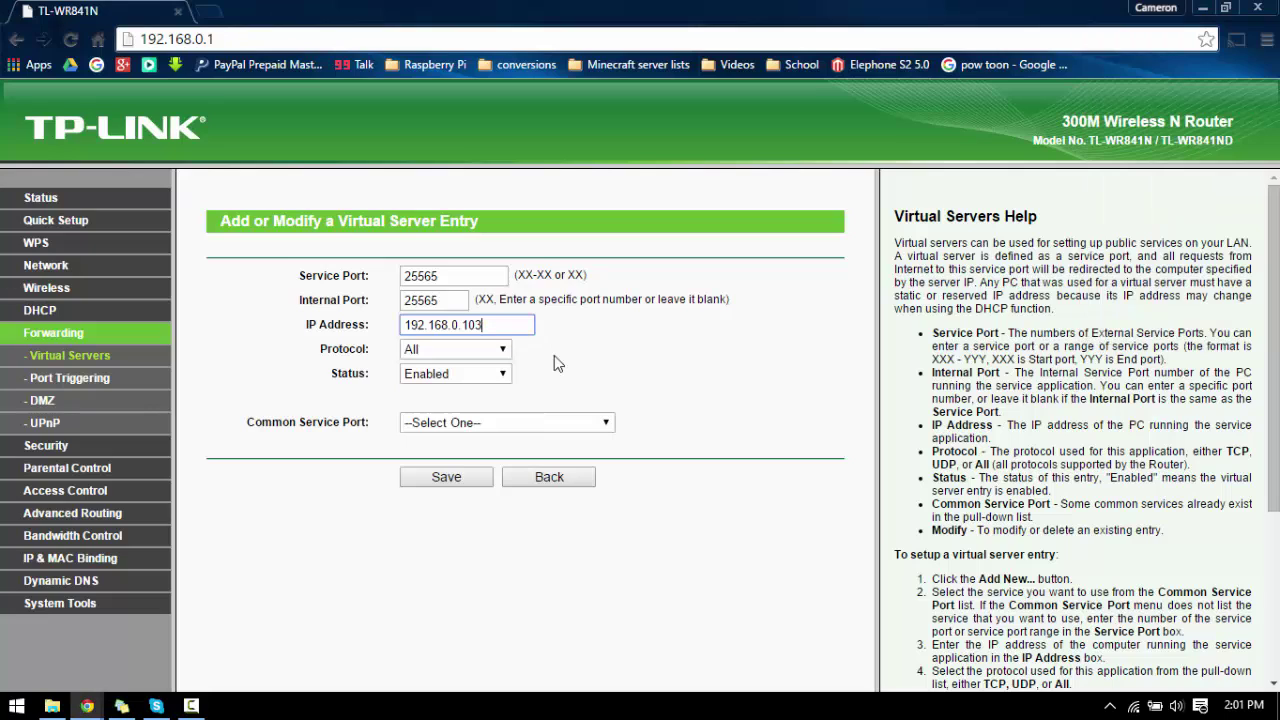
click(448, 480)
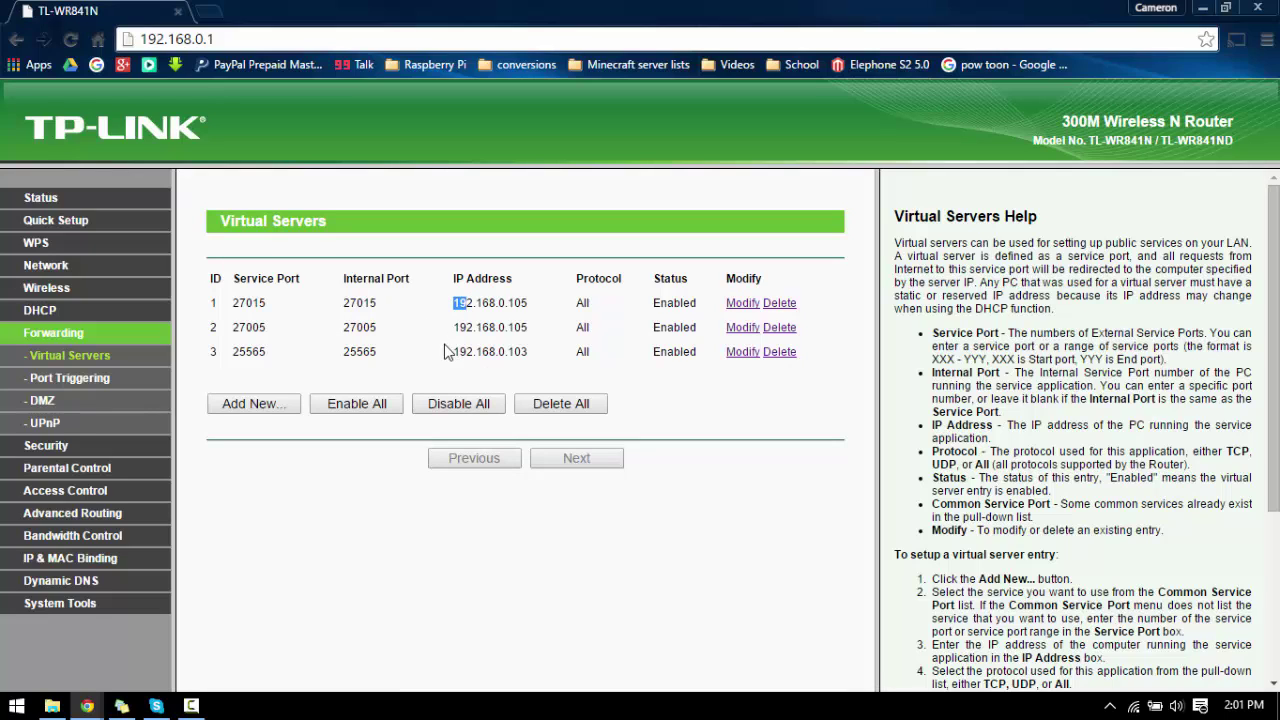
Step: Check the ports, IP address and status of the new 25565 entry in the virtual servers list
drag(453, 352, 508, 356)
click(342, 352)
drag(239, 352, 375, 352)
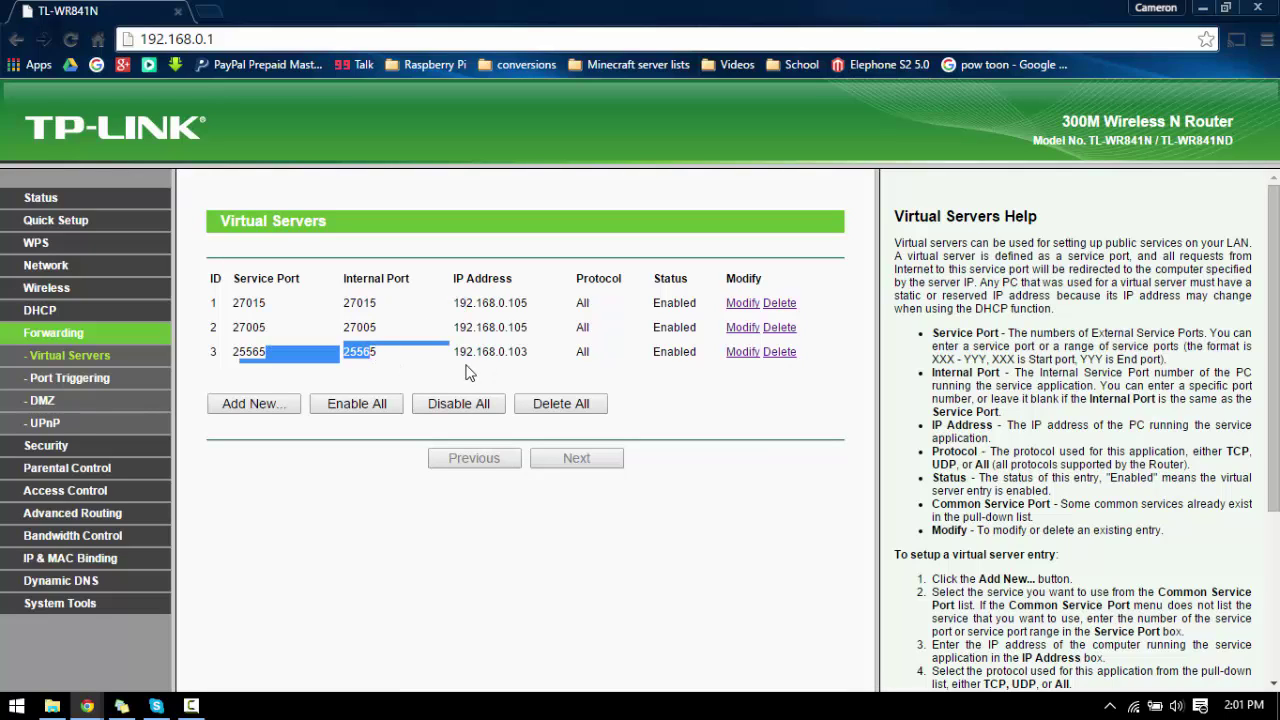
drag(498, 353, 696, 369)
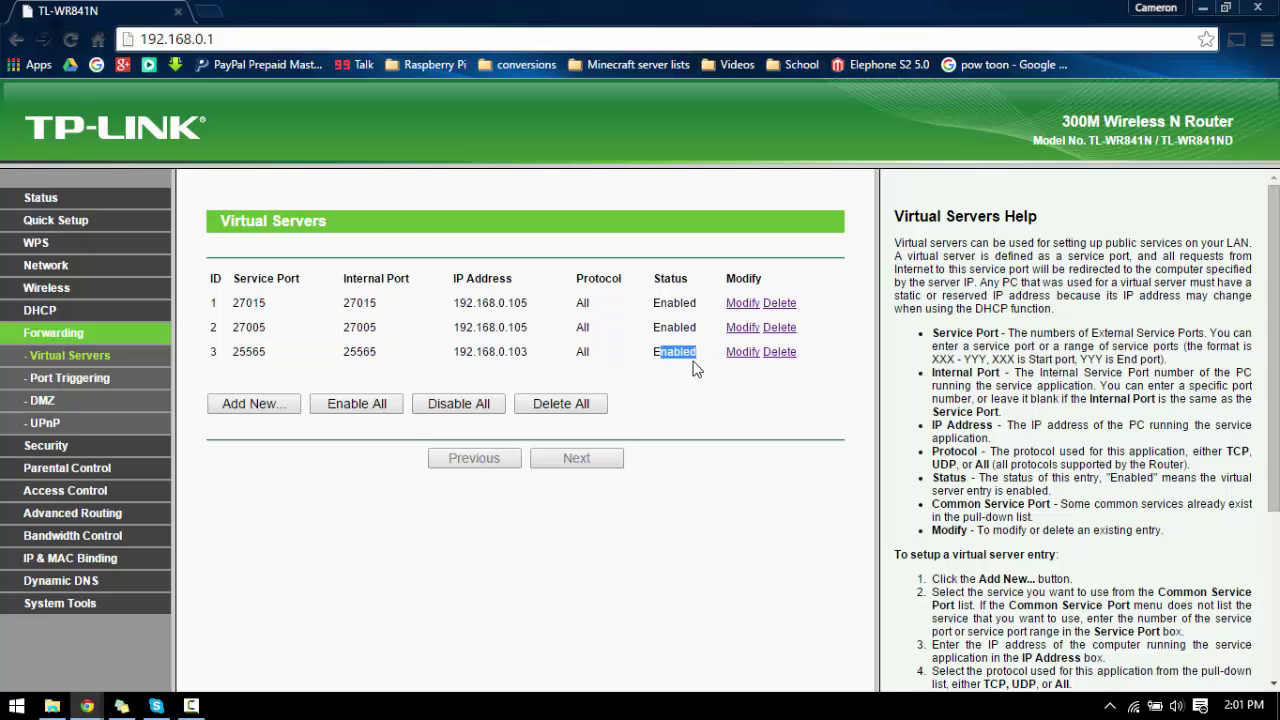
Step: Close the router's Virtual Servers page and launch the Minecraft game through the custom Gaming launcher
click(674, 348)
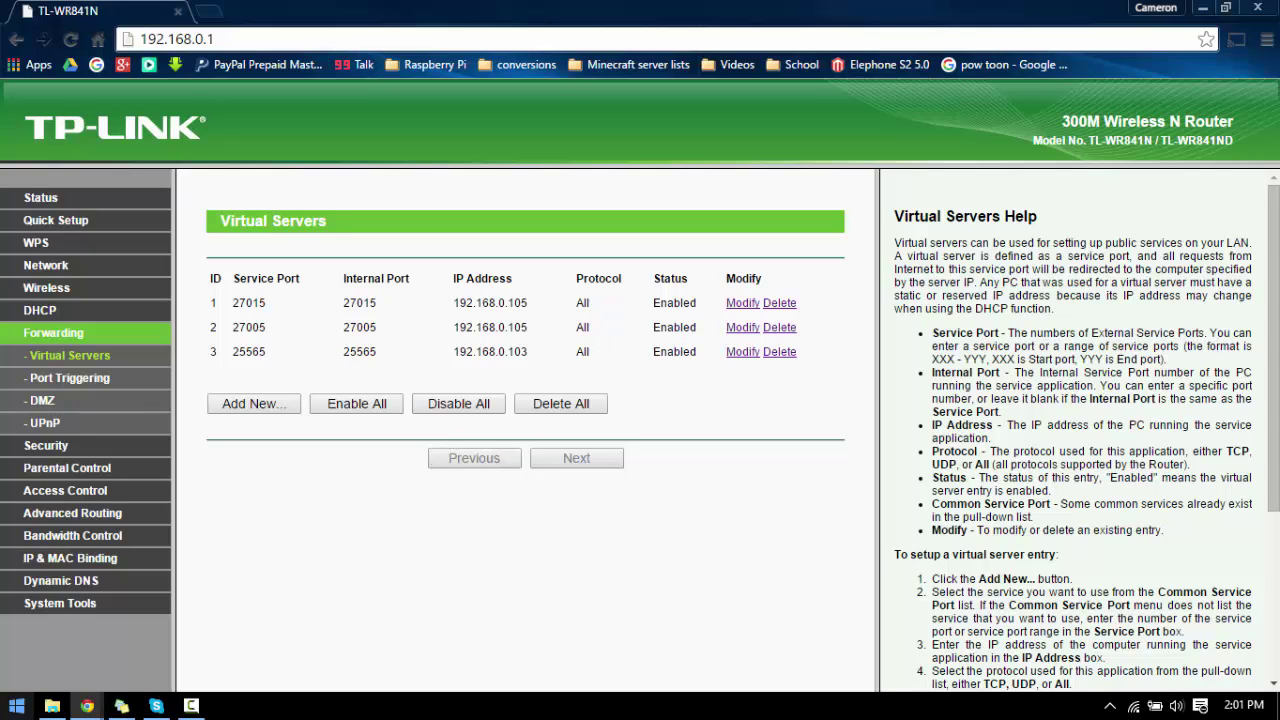
click(1259, 10)
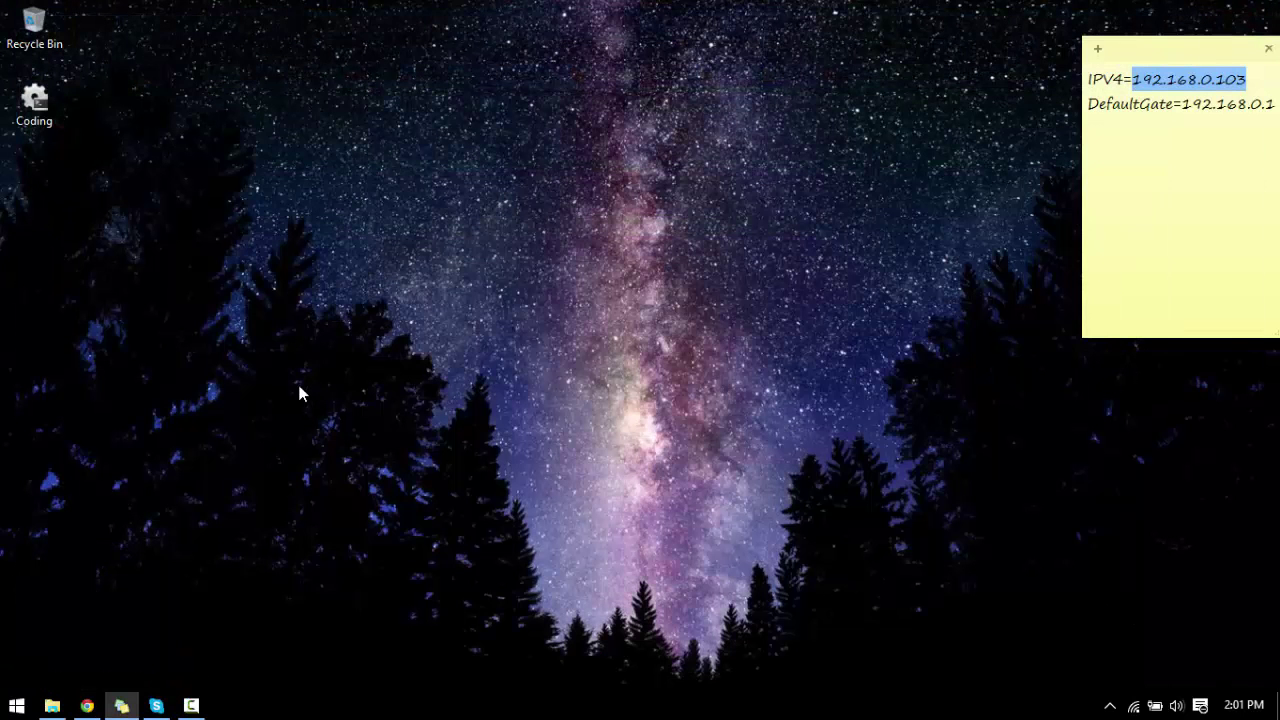
click(16, 705)
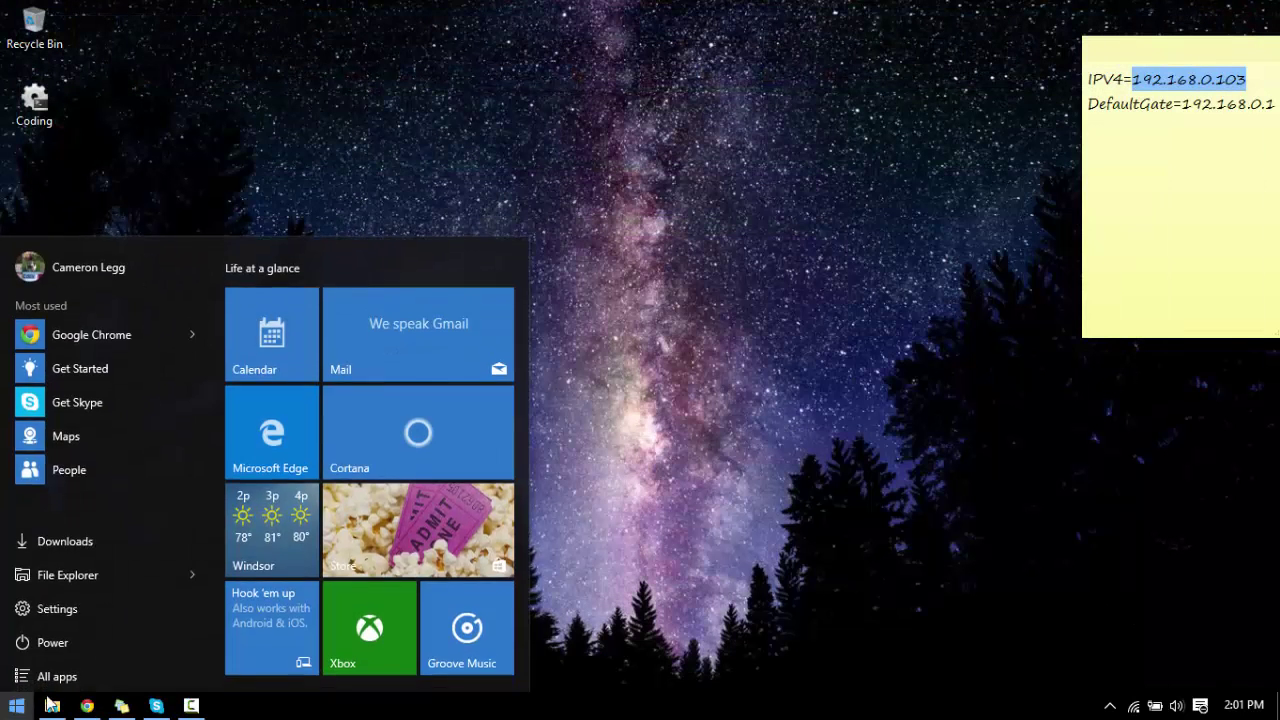
scroll(350, 500, down, 5)
scroll(356, 488, up, 2)
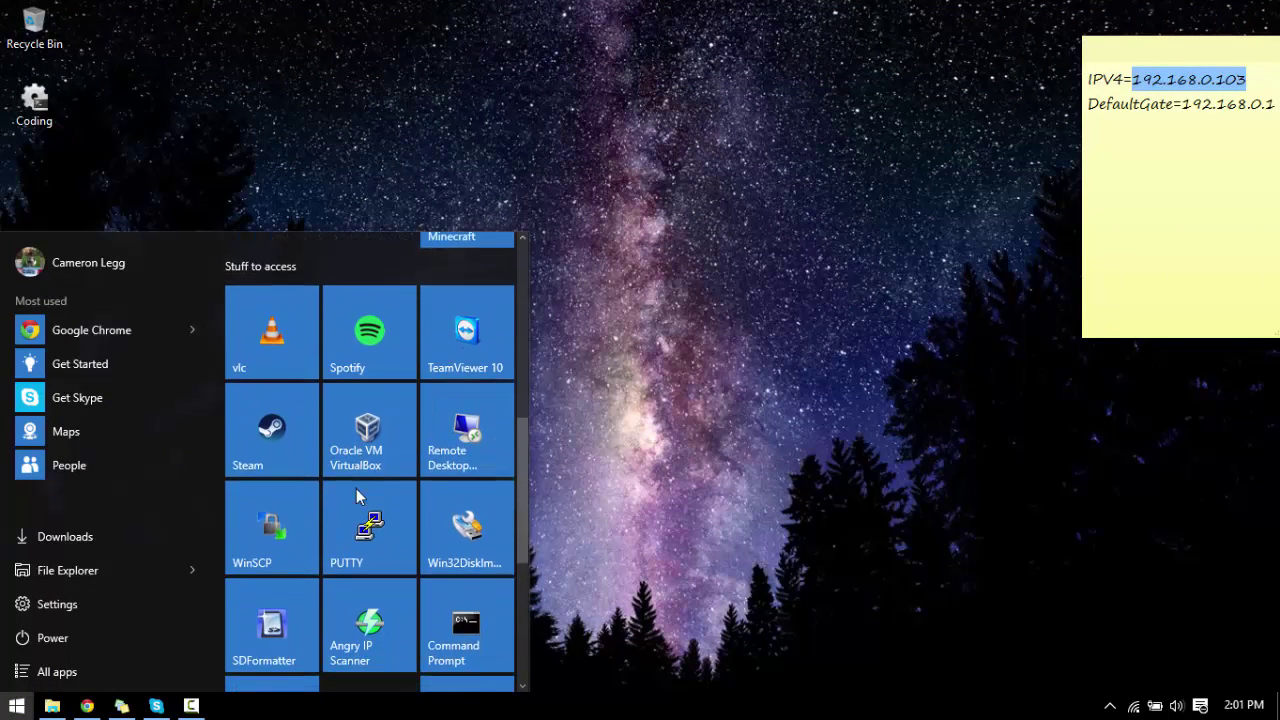
scroll(401, 421, up, 2)
scroll(405, 418, down, 4)
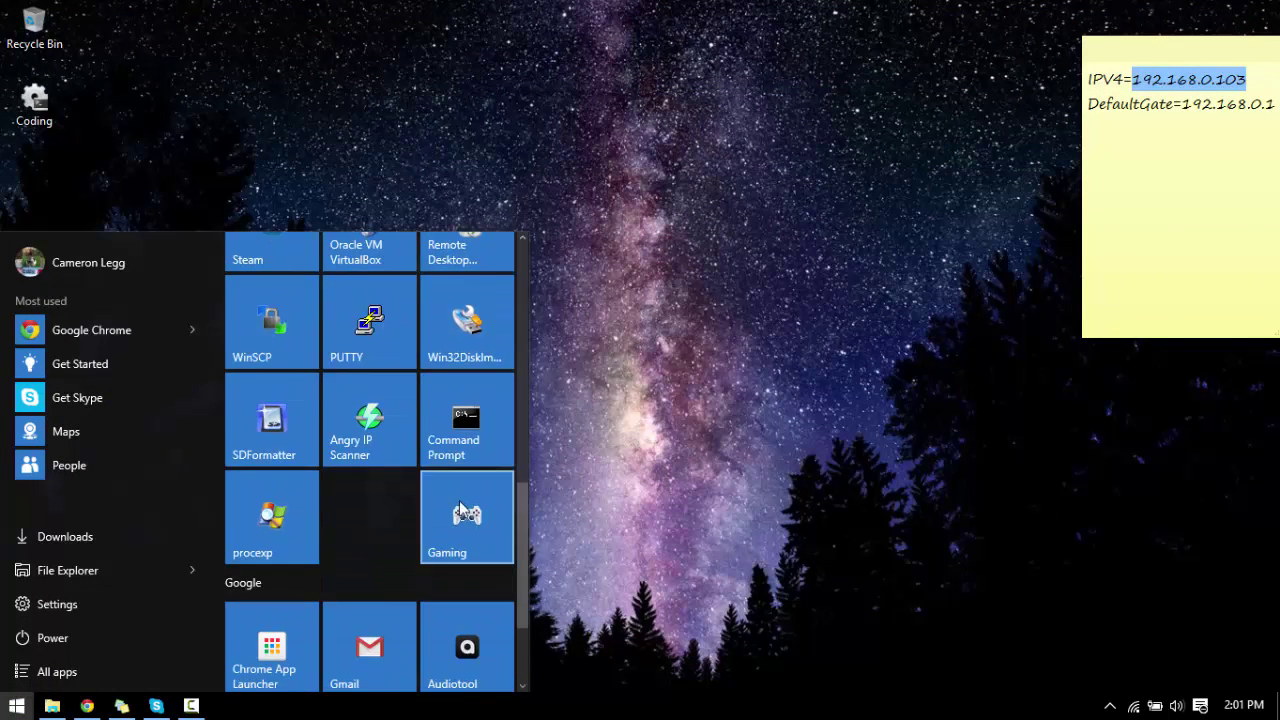
click(430, 458)
click(237, 216)
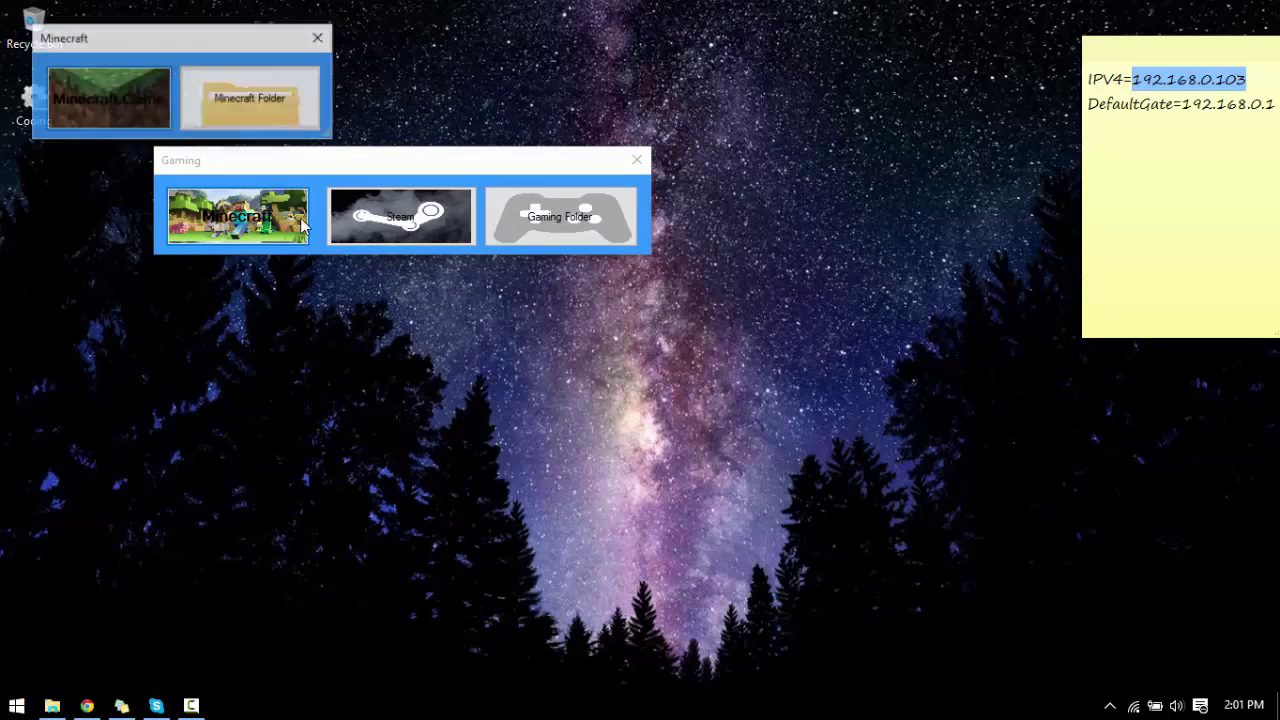
click(133, 92)
click(16, 705)
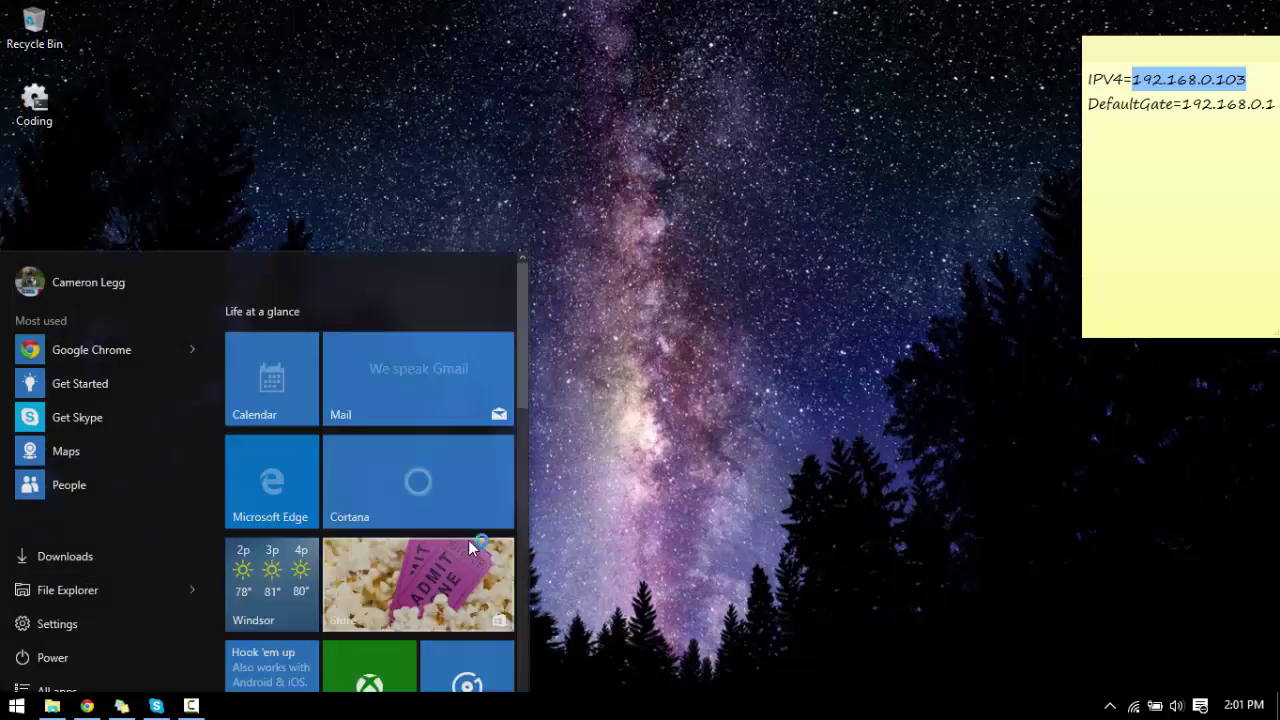
scroll(400, 480, down, 4)
scroll(477, 489, up, 1)
click(622, 551)
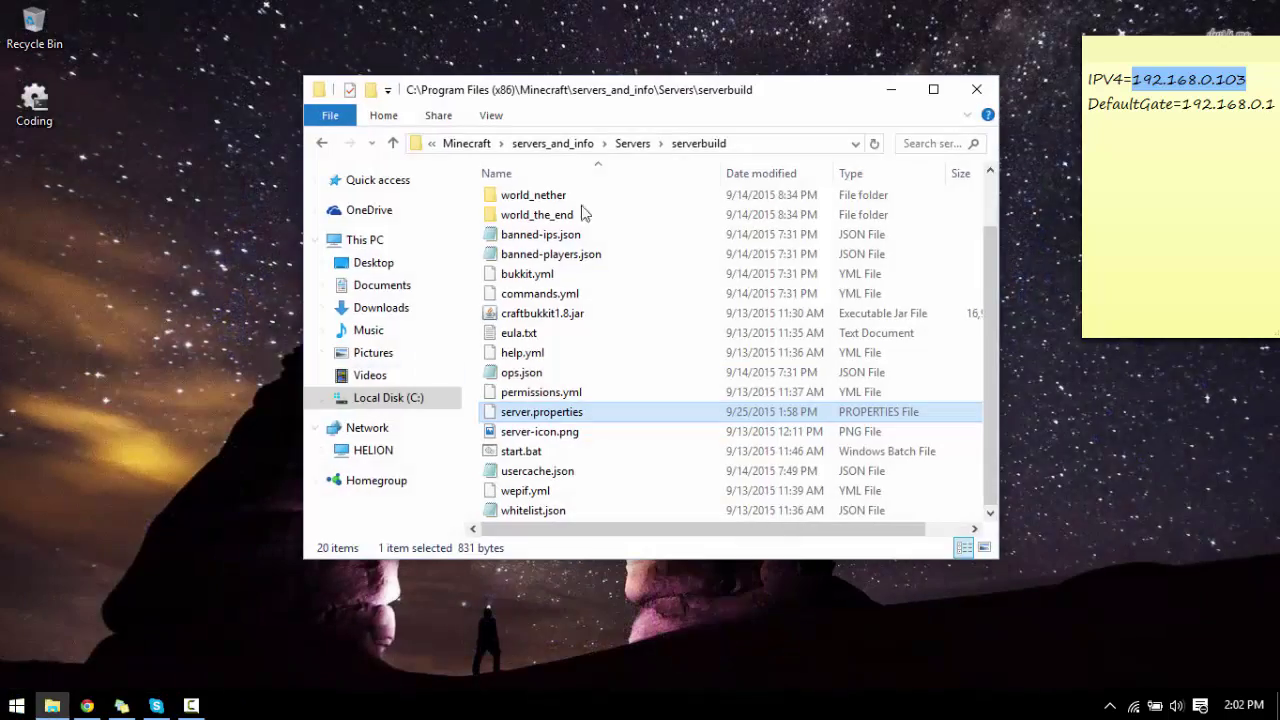
Step: Start the Minecraft server by running start.bat from the serverbuild folder, then minimize the folder and move the server console aside
drag(651, 100, 443, 52)
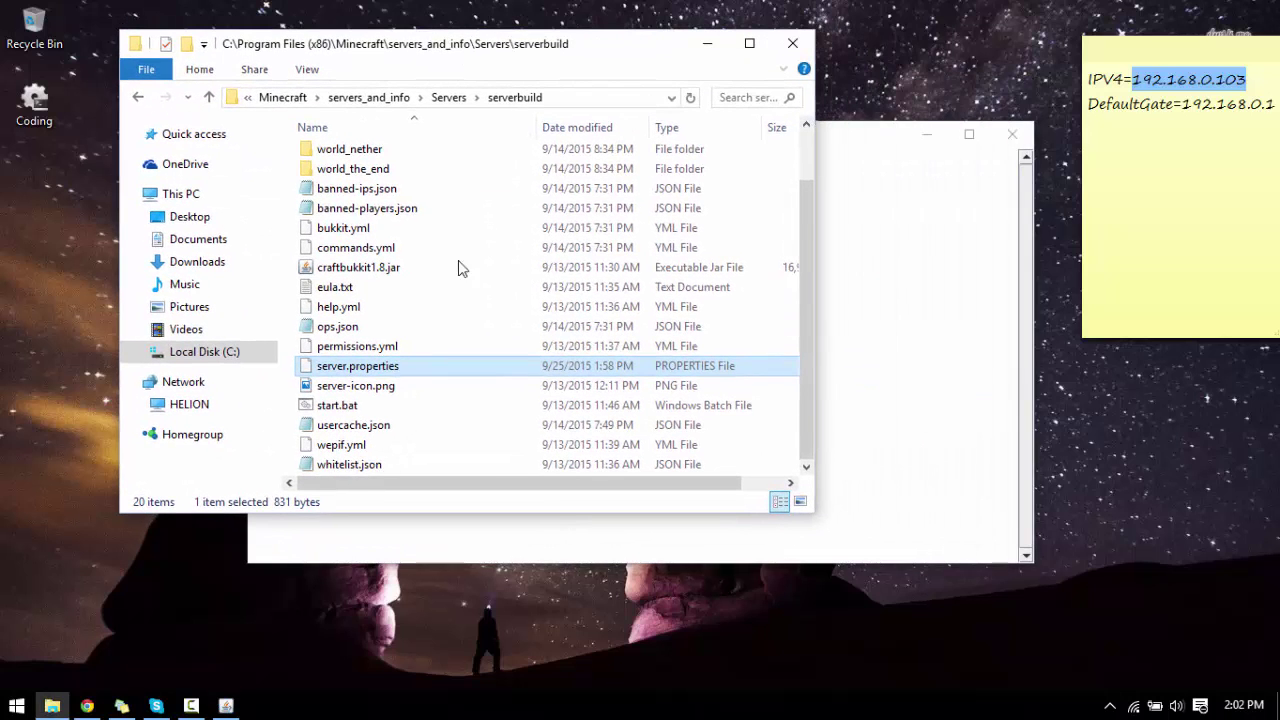
double_click(390, 407)
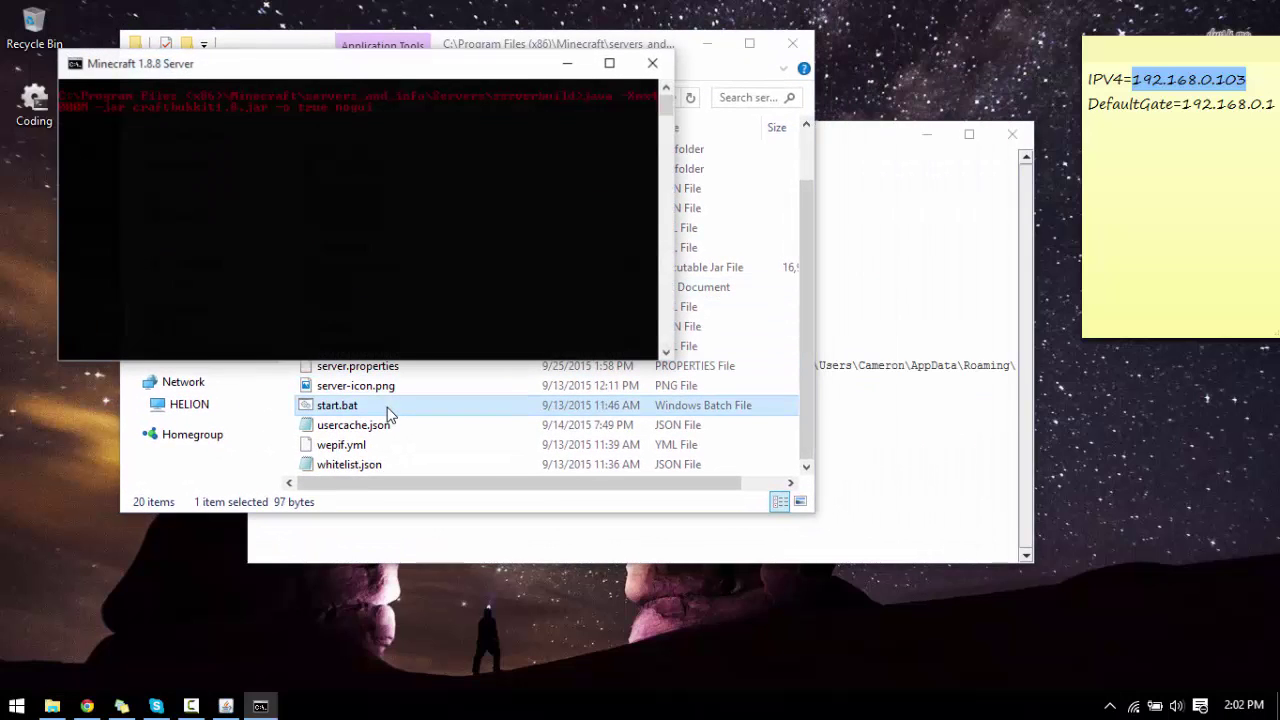
click(707, 43)
drag(428, 68, 393, 37)
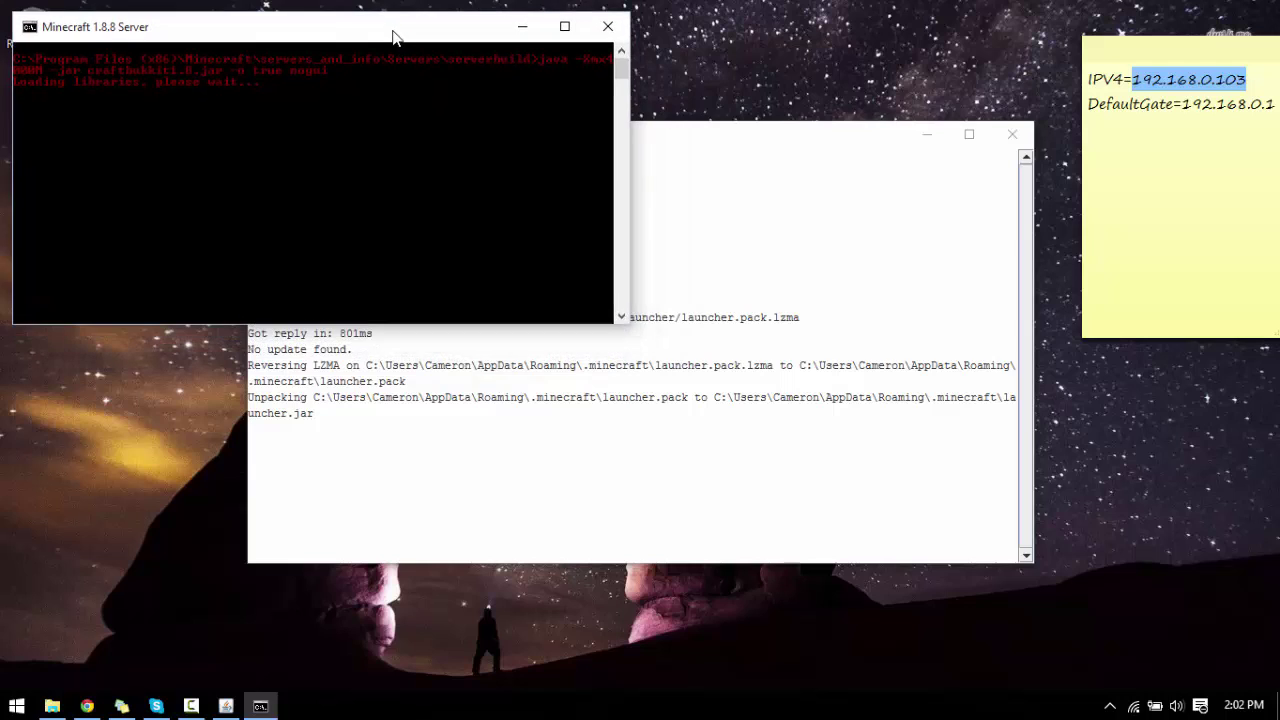
Step: Start Minecraft 1.8.8 from the Minecraft Launcher and bring the server console forward while the game loads
click(754, 153)
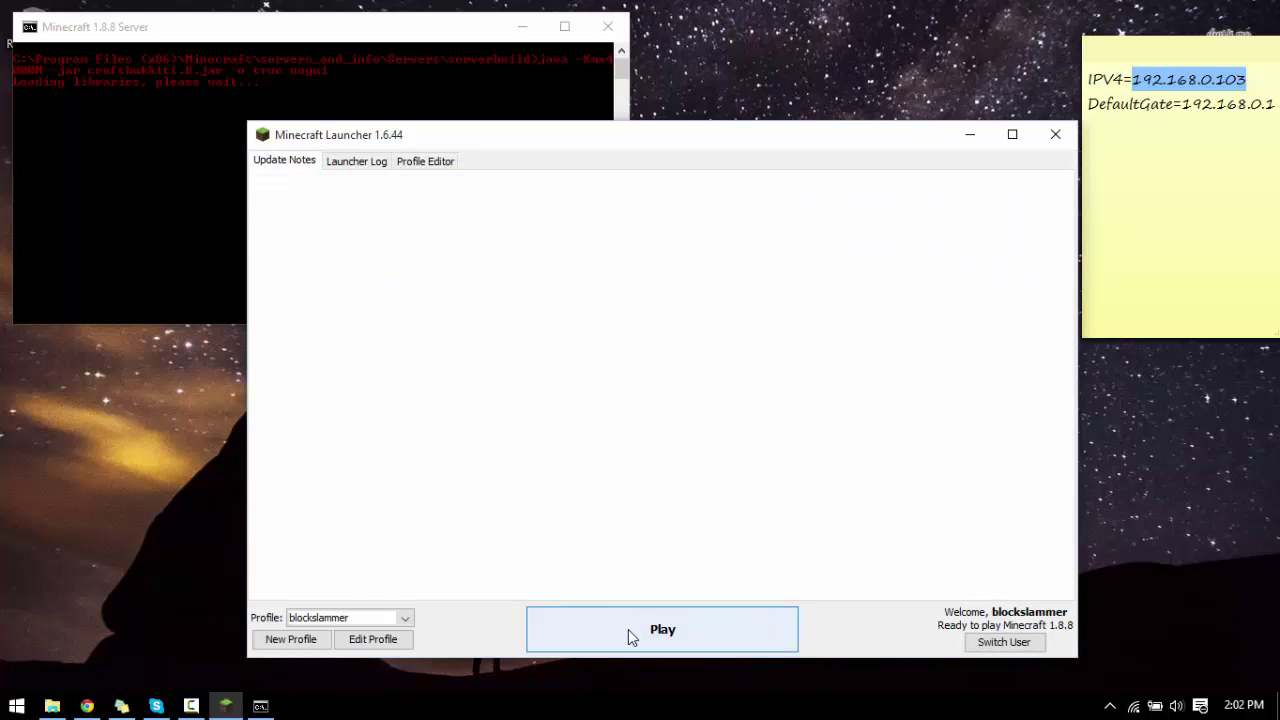
click(630, 637)
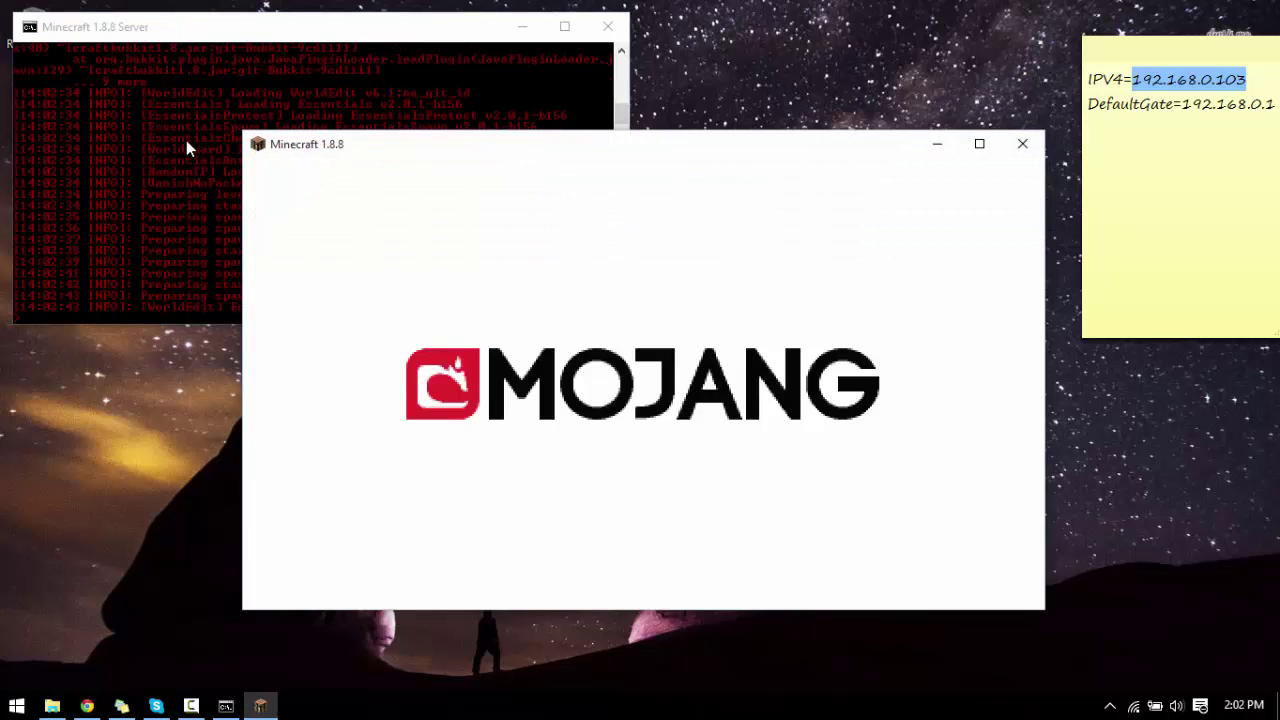
click(185, 140)
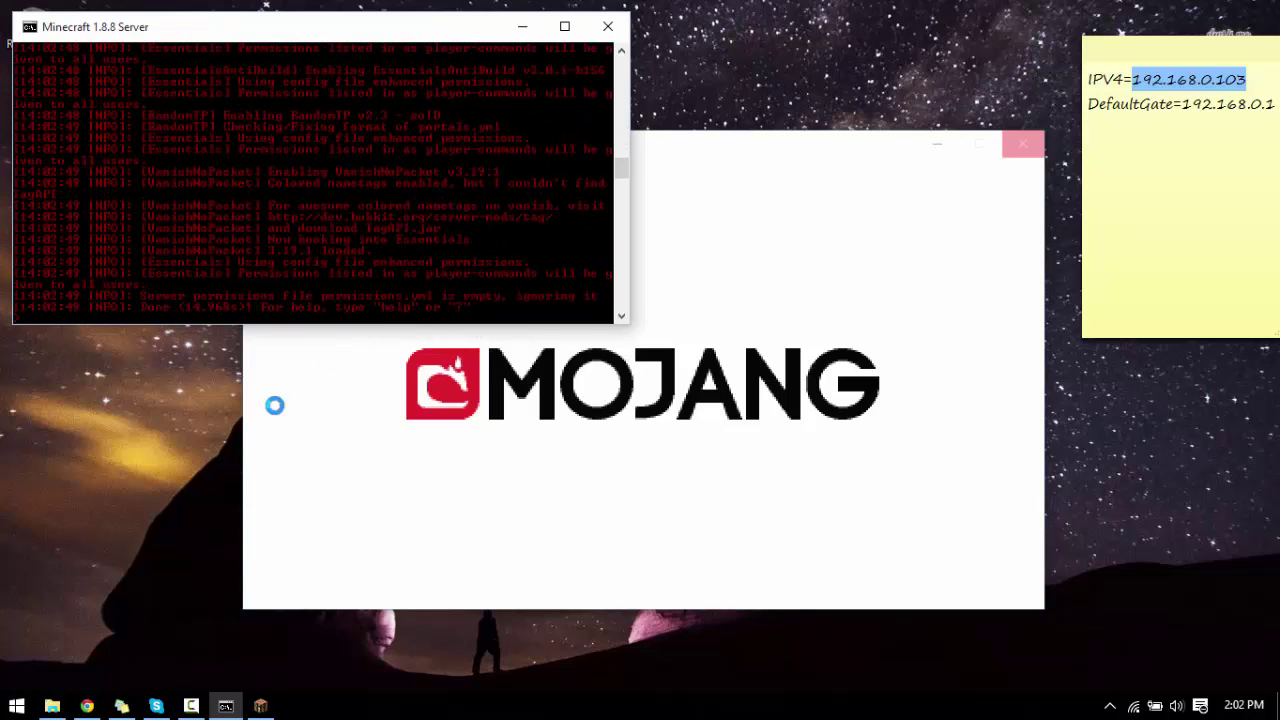
Step: Switch to Chrome and search the web for "what is my ip" in a new tab
click(87, 706)
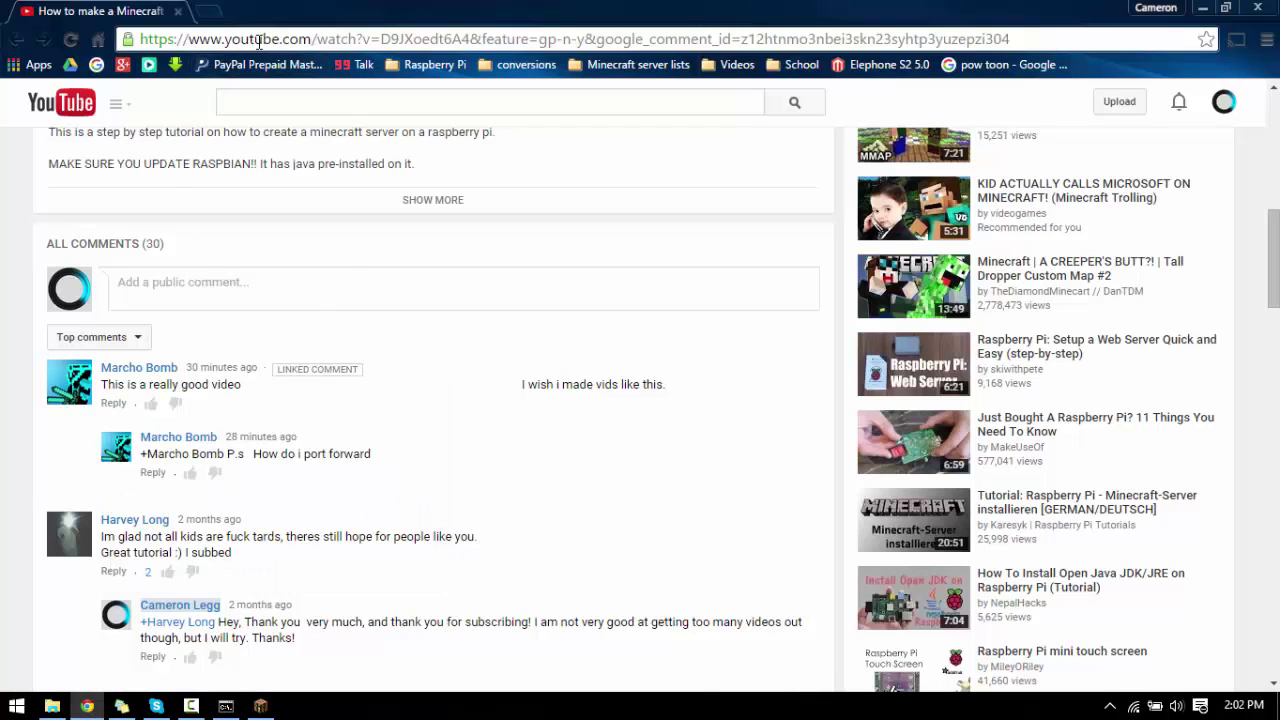
click(207, 11)
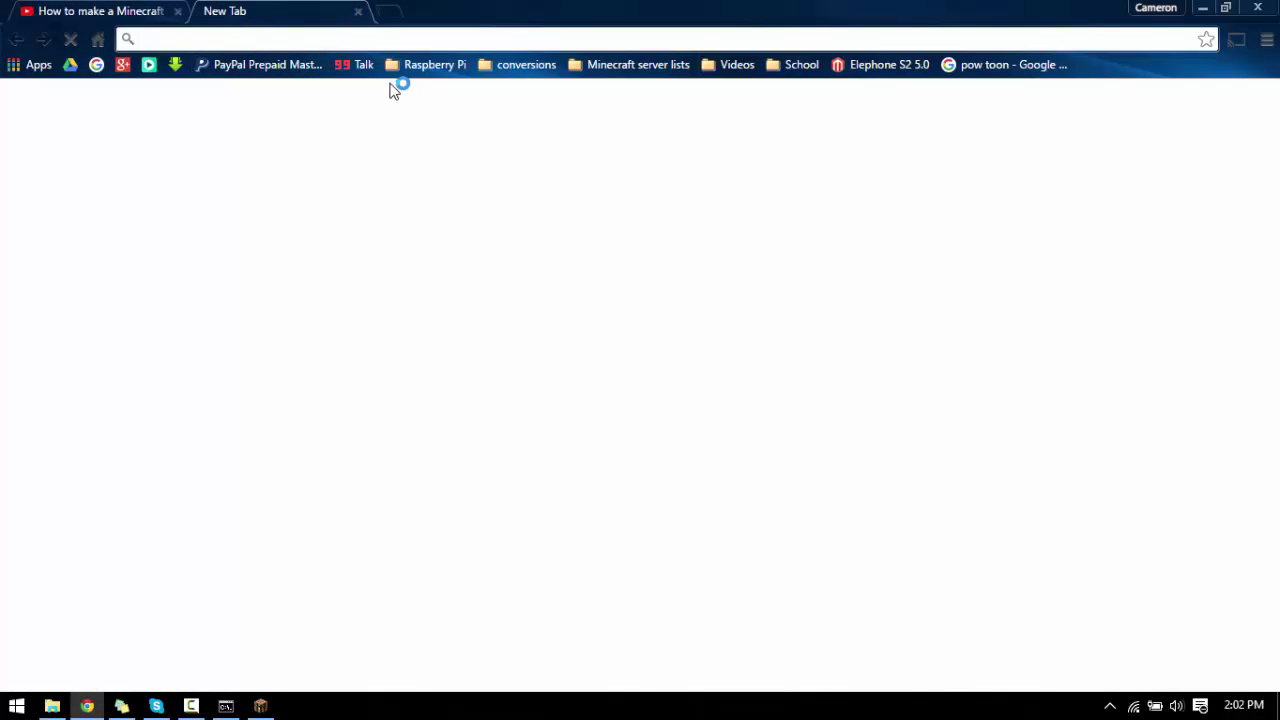
text(what is m)
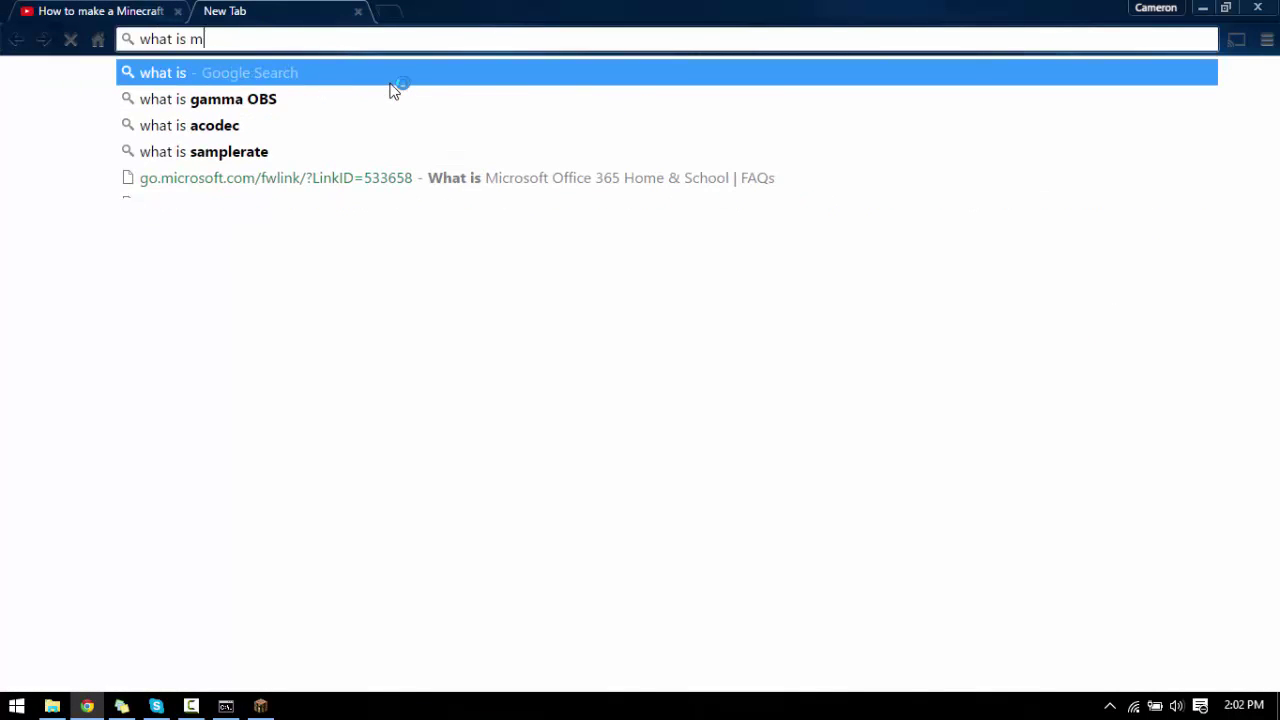
text(y ip)
key(Return)
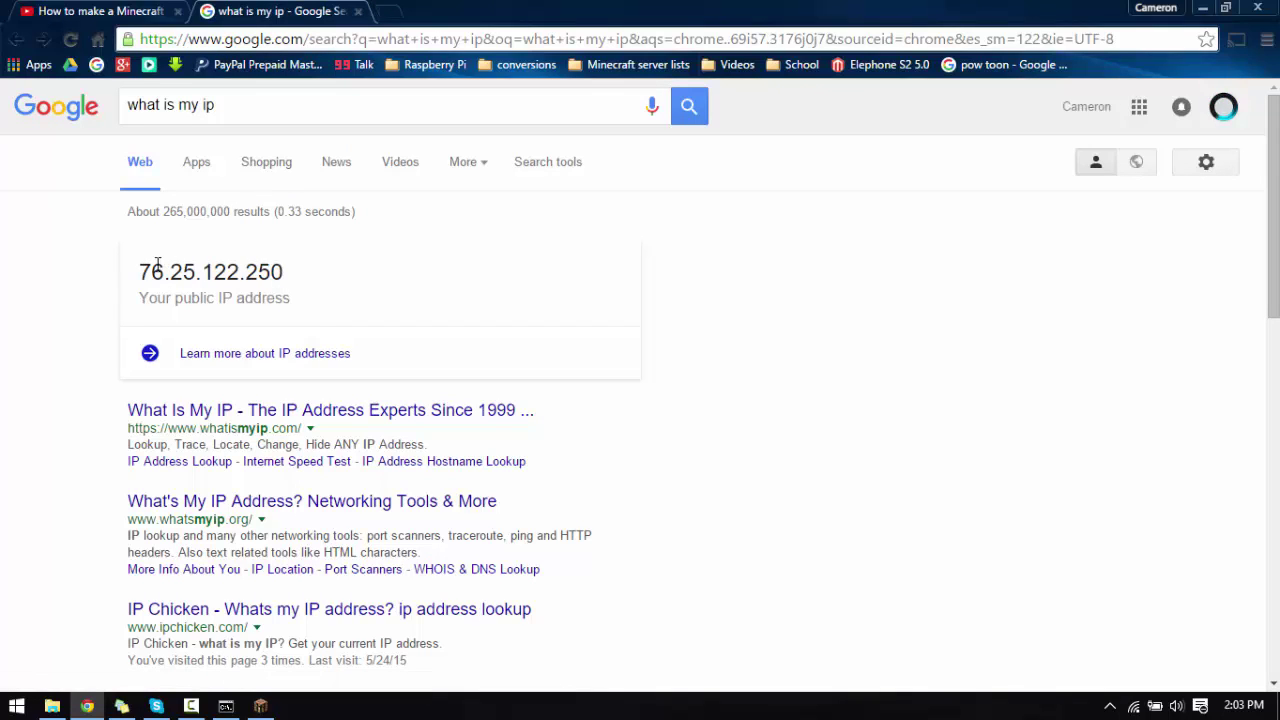
Step: Highlight the public IP address shown above the search results to examine it
drag(140, 271, 286, 280)
click(308, 280)
mouse_move(151, 272)
mouse_down()
mouse_move(284, 272)
mouse_move(138, 272)
mouse_up()
click(190, 256)
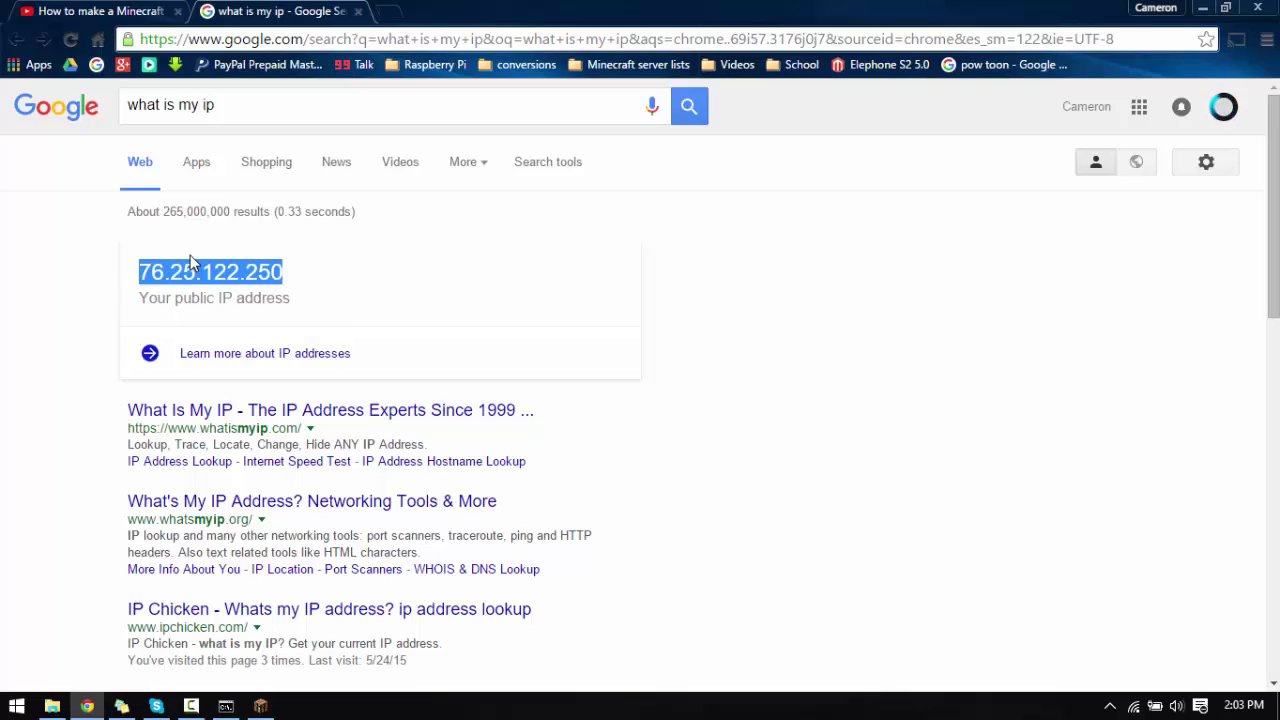
click(190, 256)
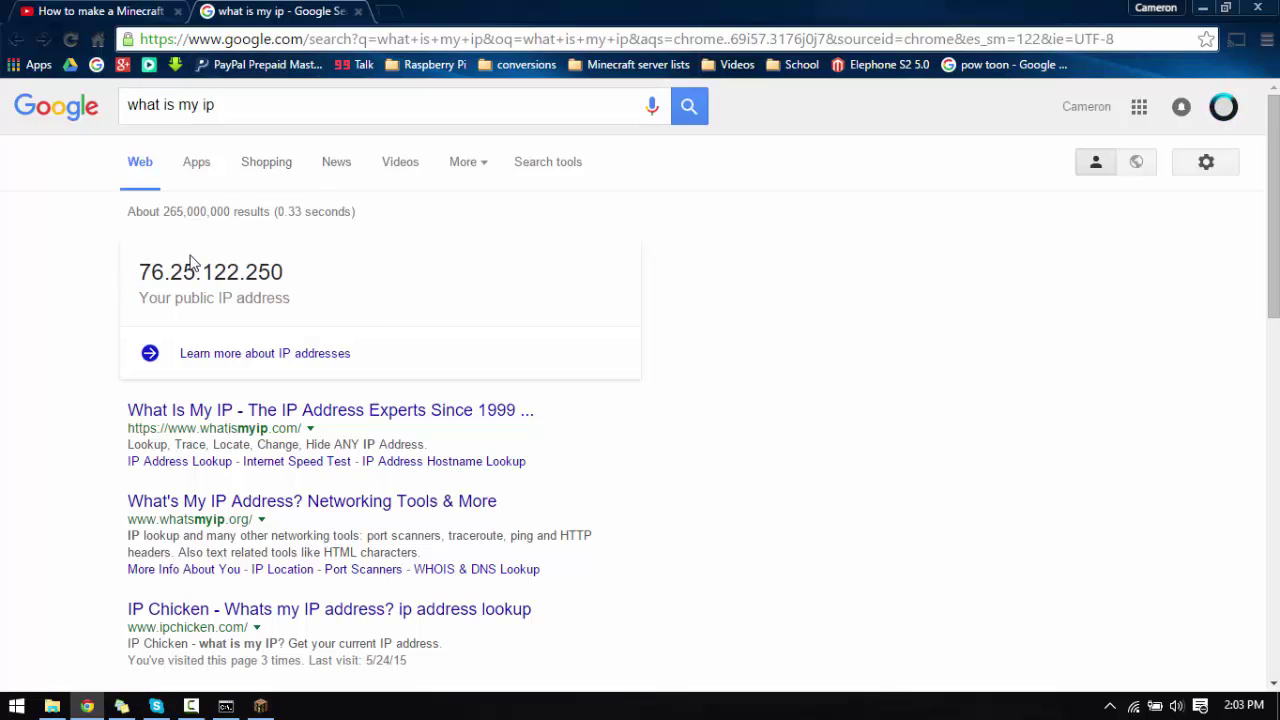
Step: Open canyouseeme.org and run its open port check for port 25565
key(ctrl+l)
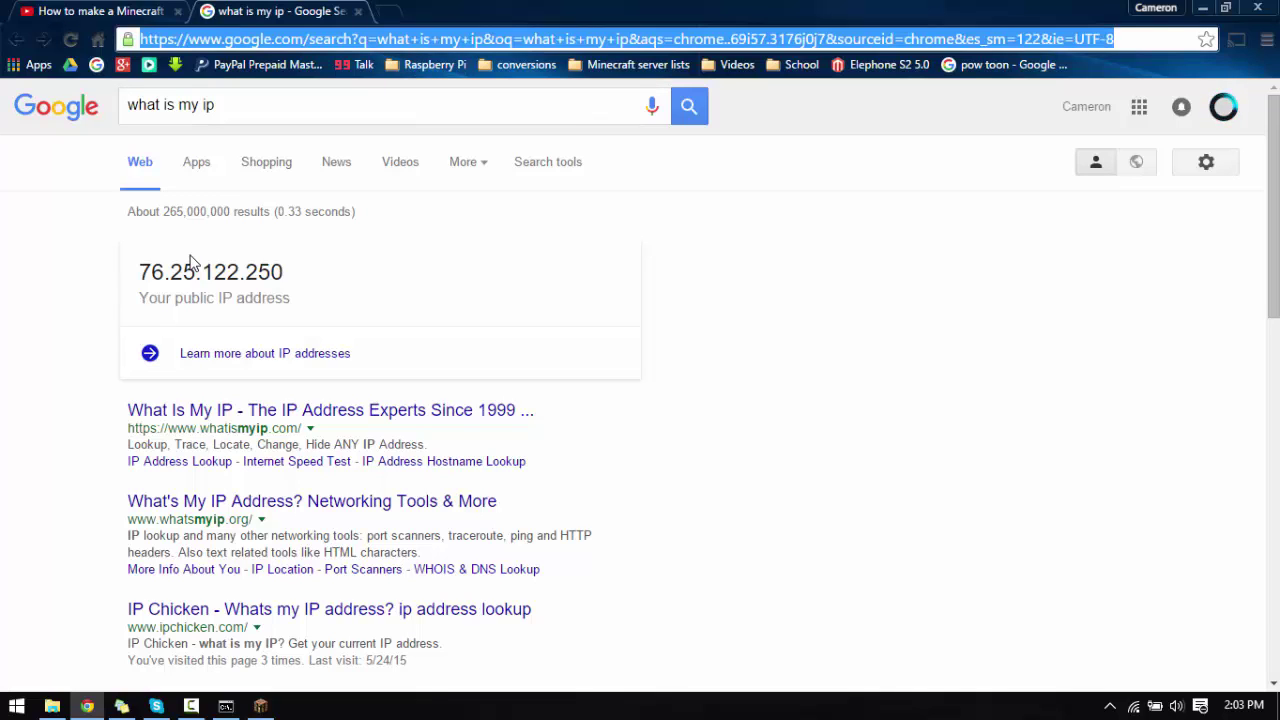
text(canyouseeme.org)
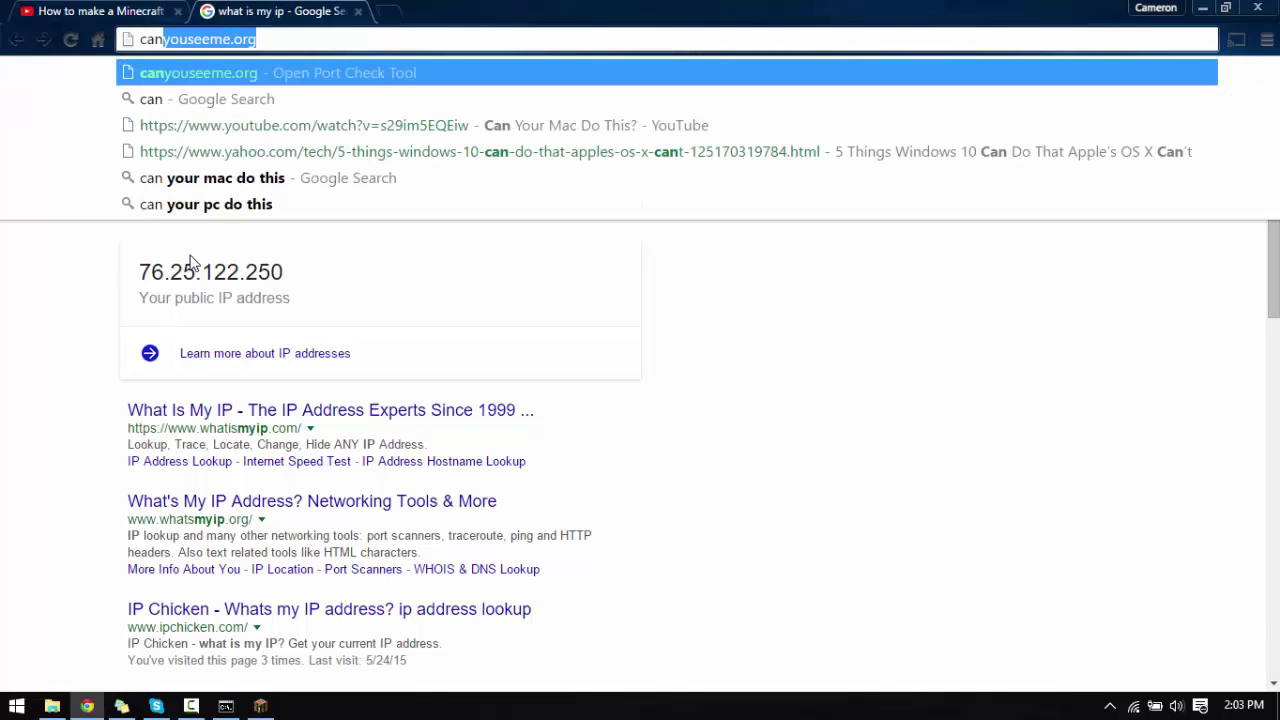
key(Return)
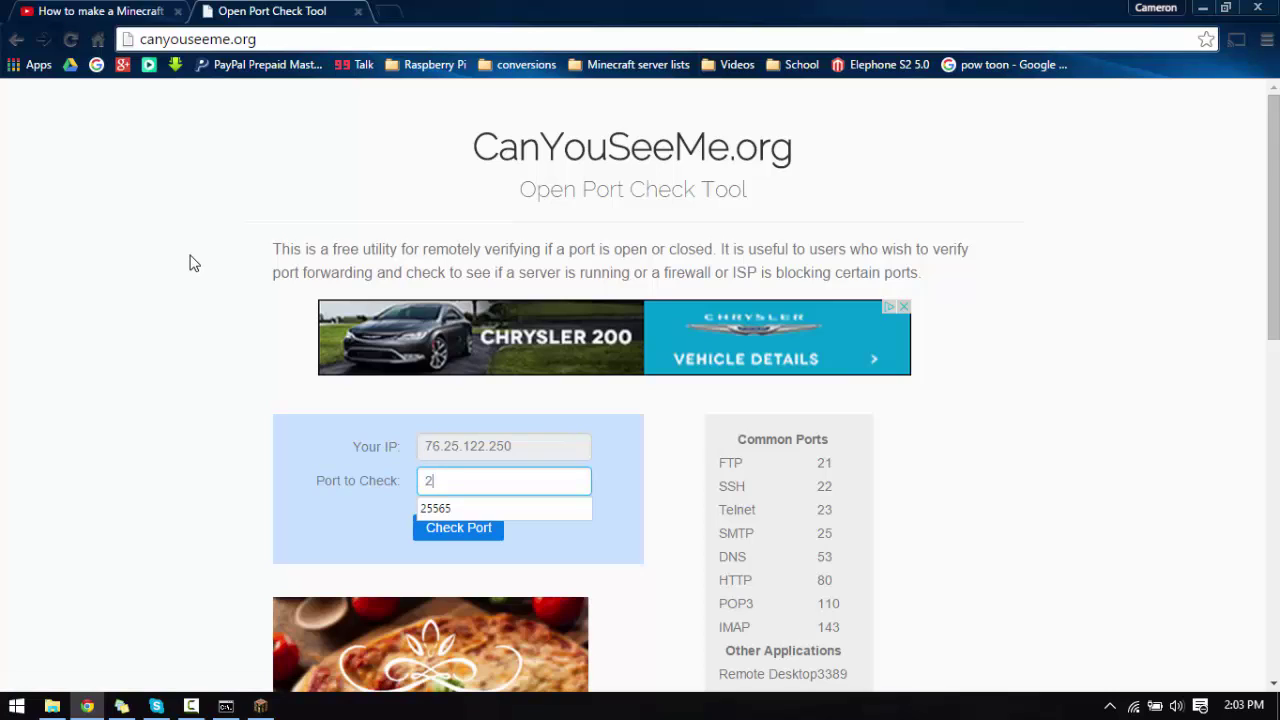
text(5565)
key(Return)
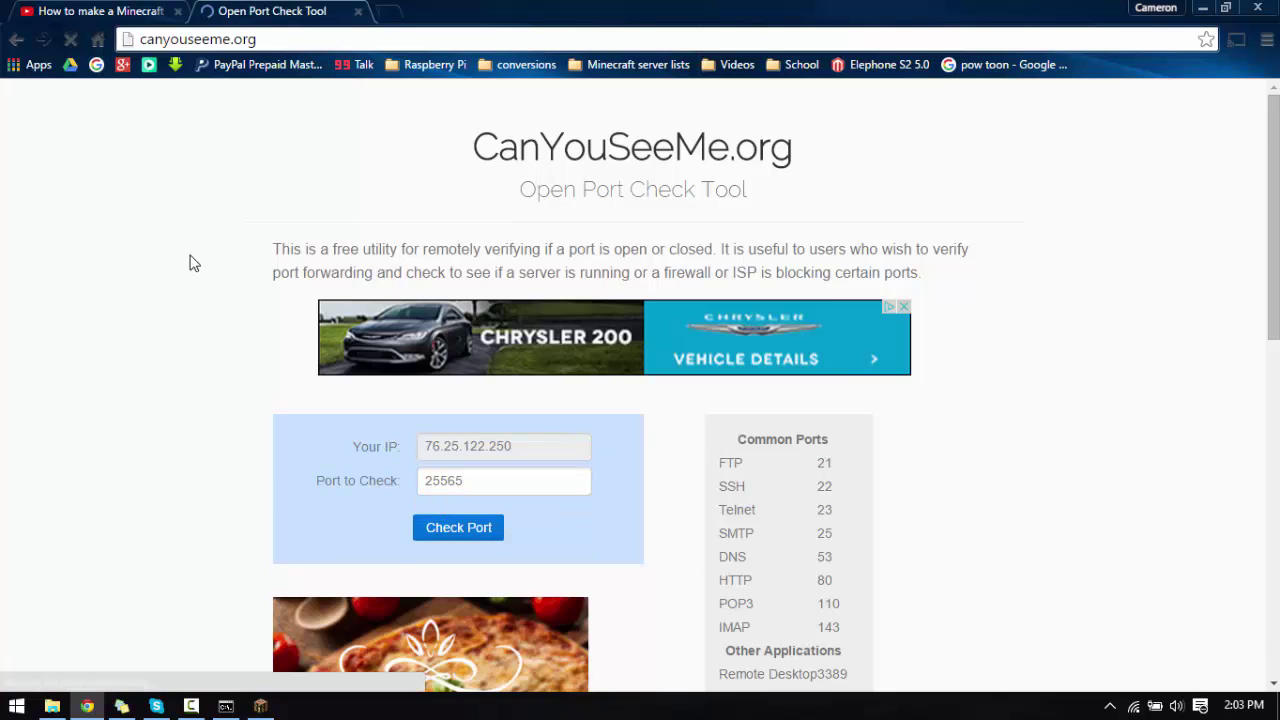
Step: Examine the port check message about the service and whether the ISP blocks the port
mouse_move(363, 359)
mouse_down()
mouse_move(390, 360)
mouse_move(405, 382)
mouse_up()
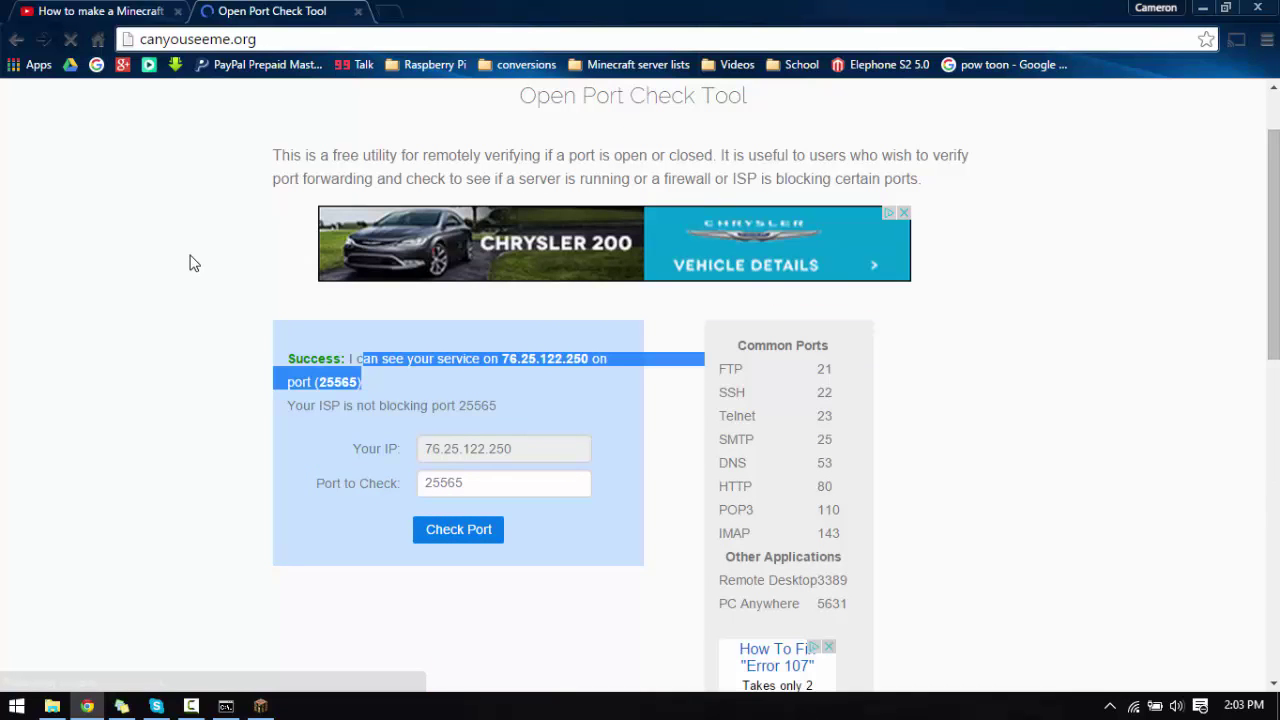
click(398, 405)
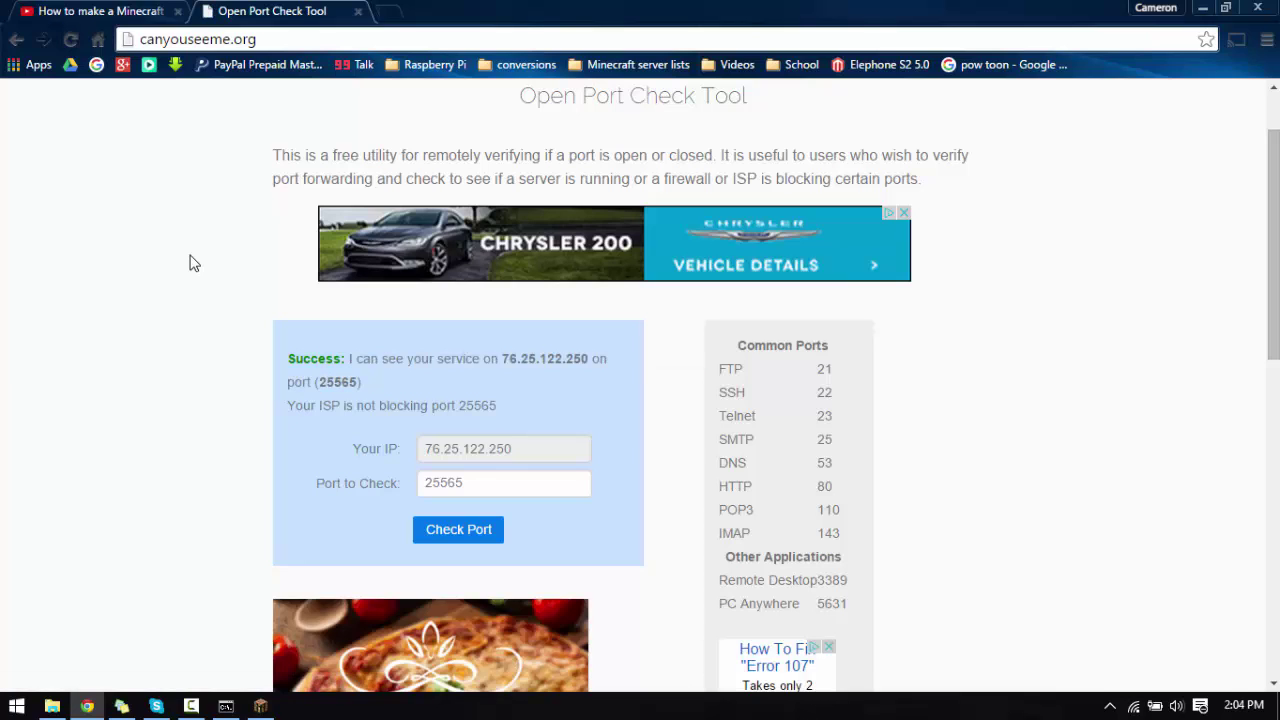
drag(397, 405, 410, 405)
click(410, 405)
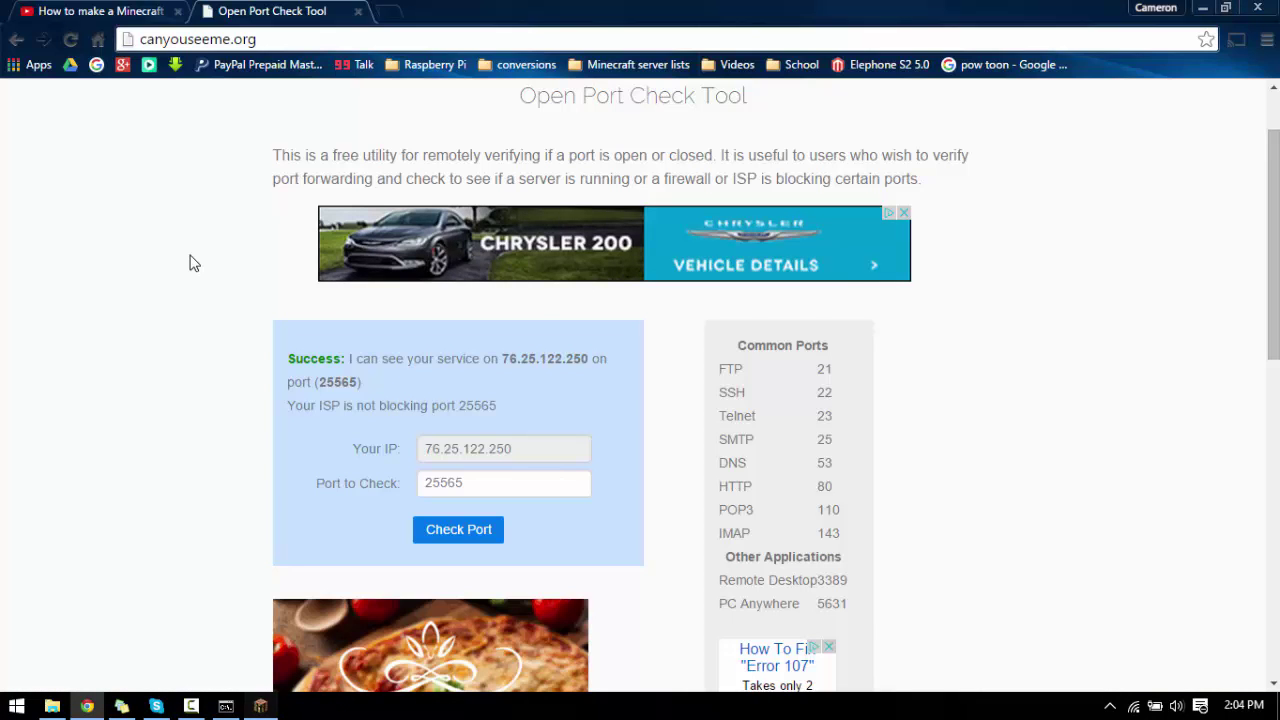
Step: Switch to Minecraft and open the Direct Connect screen for multiplayer
key(alt+Tab)
click(640, 423)
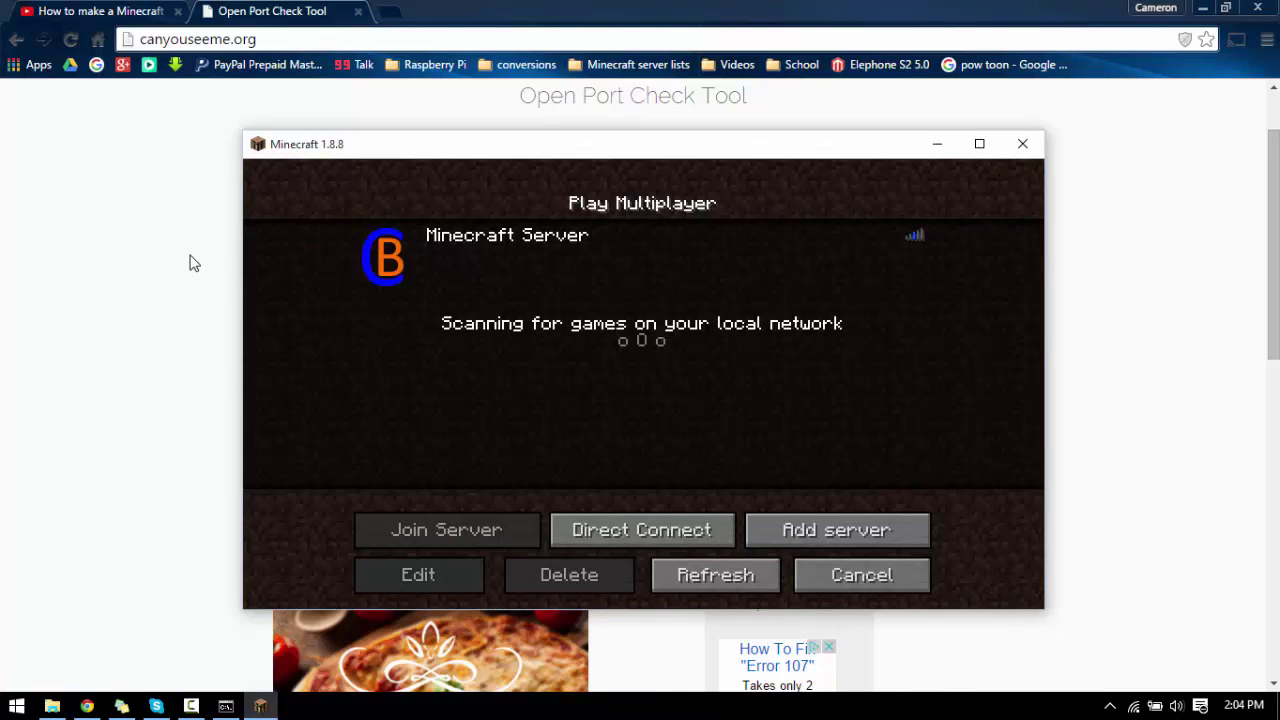
click(642, 530)
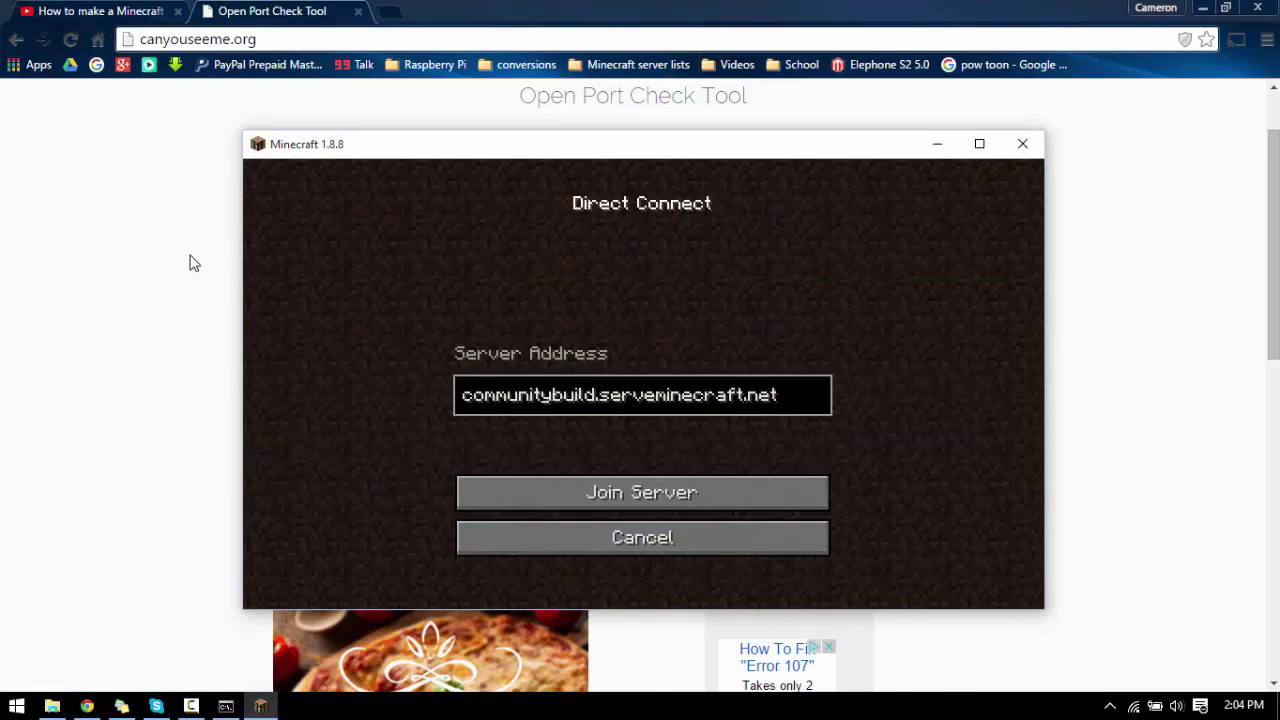
Step: Replace the server address with the noted IPv4 address 192.168.0.103, join the server, and move the game window higher
key(BackSpace)
key(BackSpace)
key(BackSpace)
key(BackSpace)
key(BackSpace)
key(BackSpace)
key(BackSpace)
key(BackSpace)
key(BackSpace)
key(BackSpace)
key(BackSpace)
key(BackSpace)
key(BackSpace)
key(BackSpace)
key(BackSpace)
key(BackSpace)
key(BackSpace)
key(BackSpace)
key(BackSpace)
key(BackSpace)
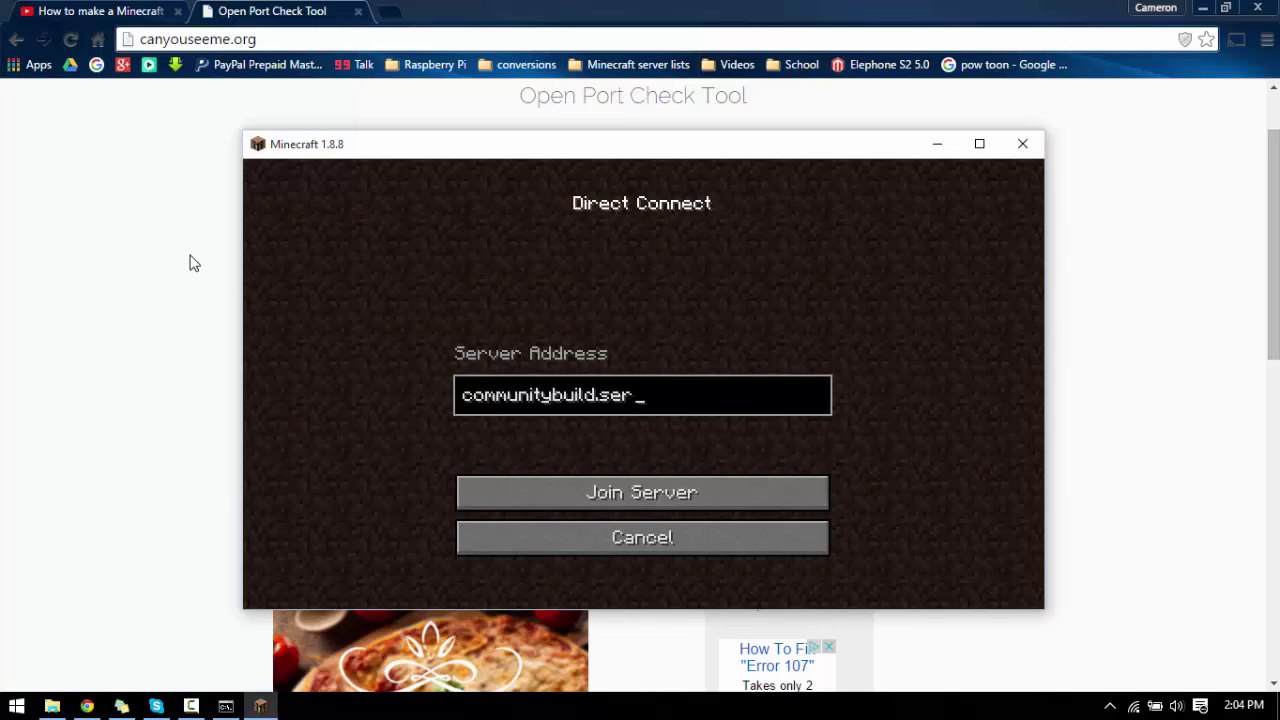
text(19)
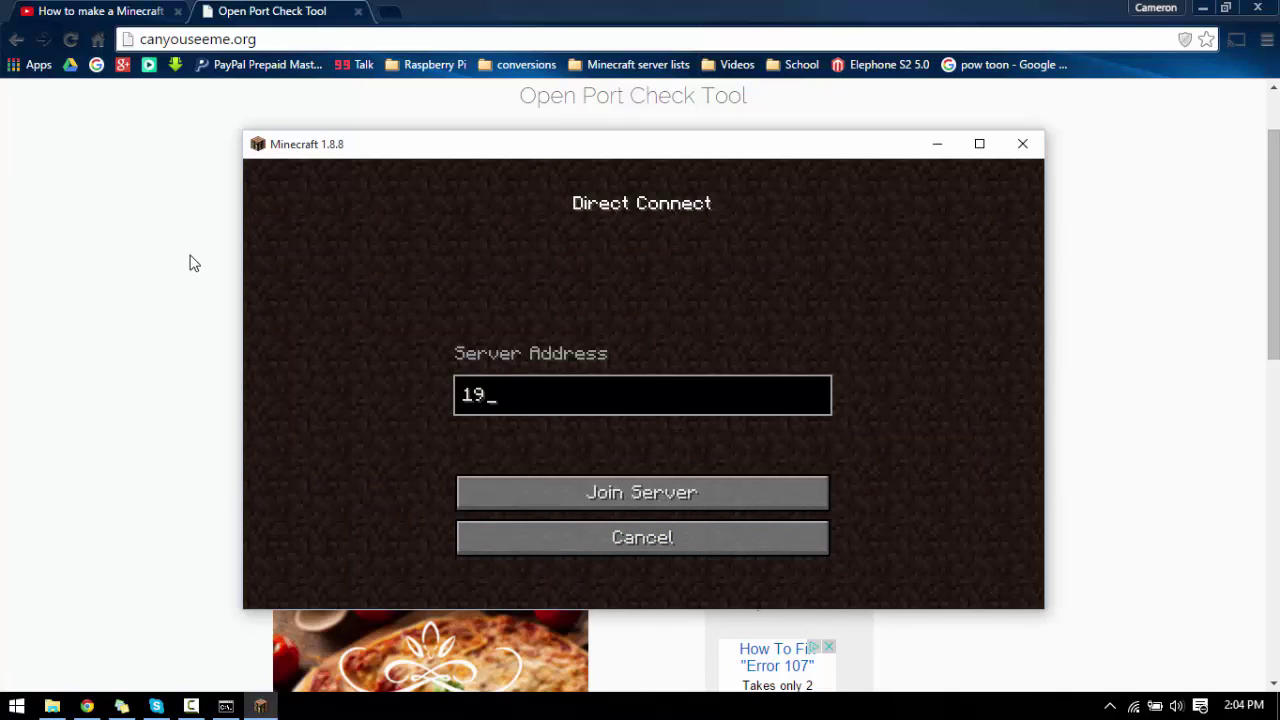
text(2.168.01.)
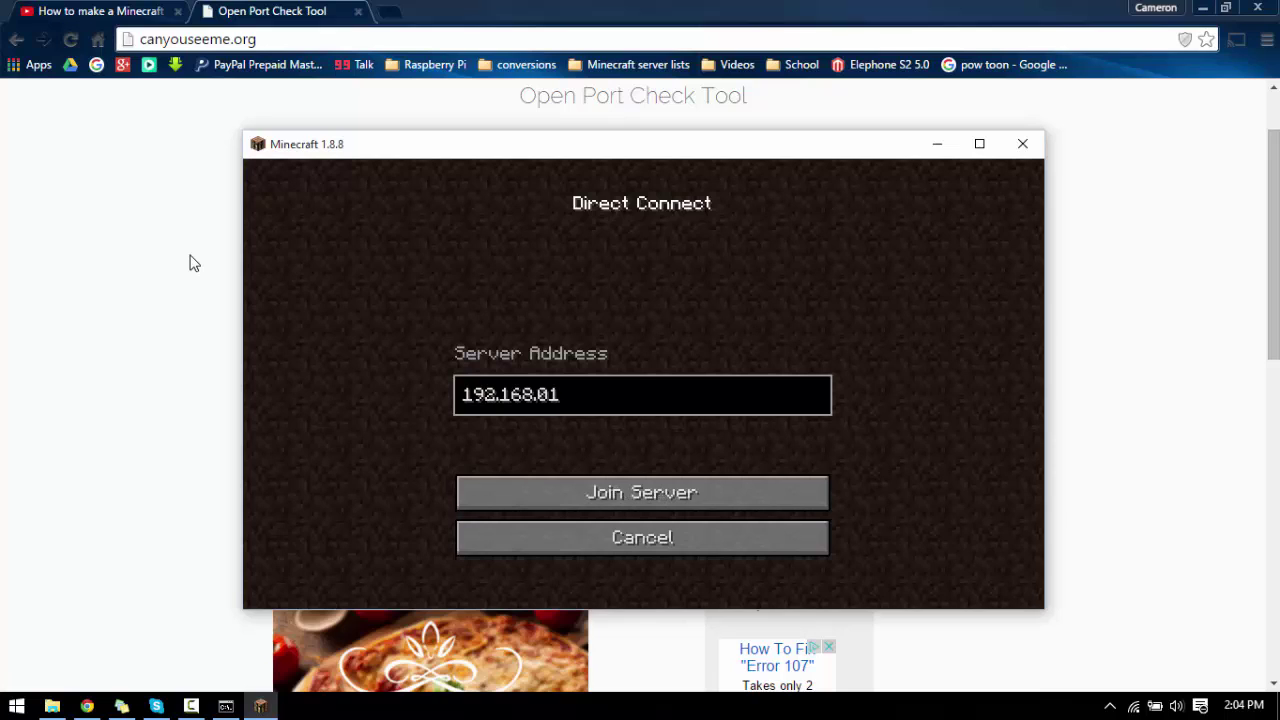
key(BackSpace)
key(BackSpace)
text(.1)
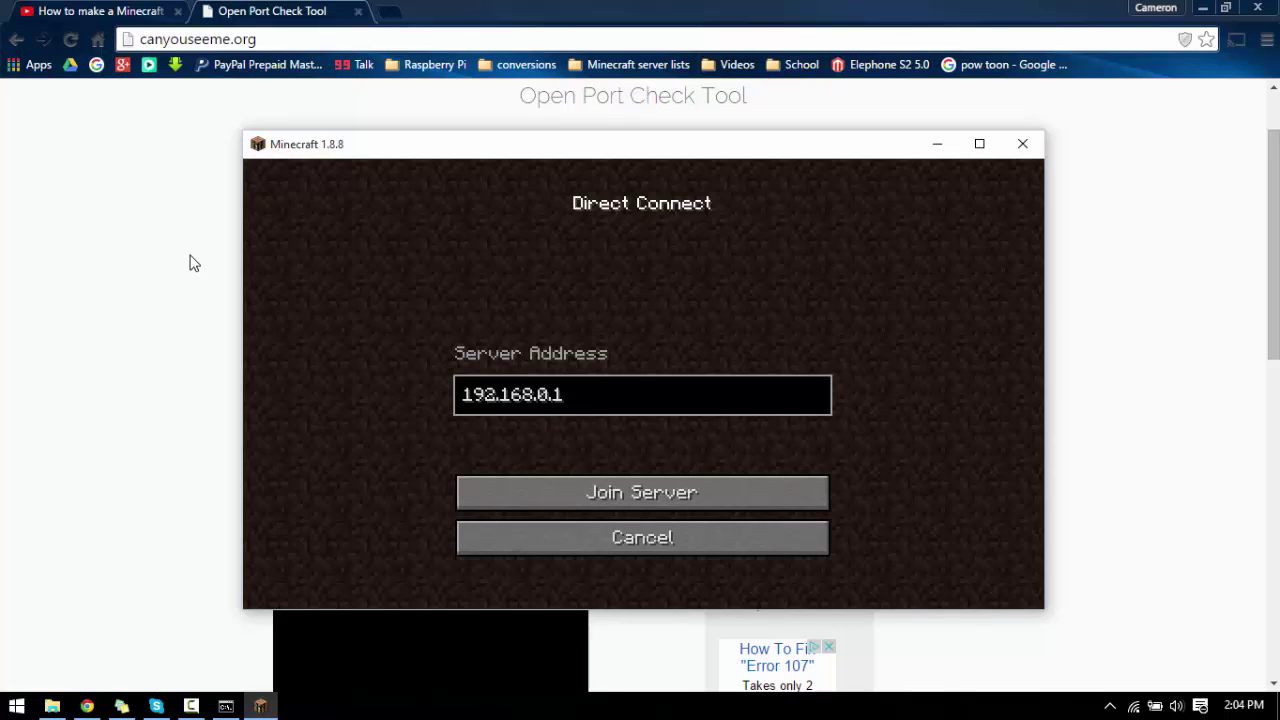
text(00)
key(Return)
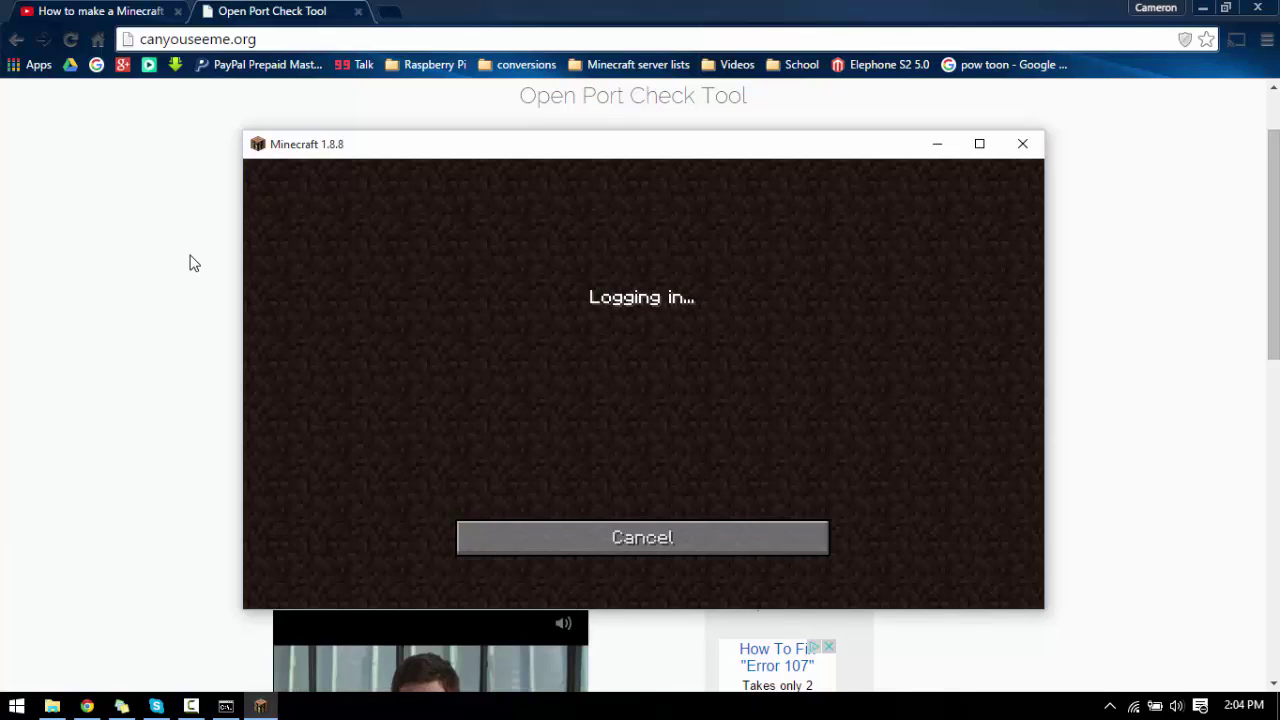
mouse_move(600, 144)
mouse_down()
mouse_move(614, 98)
mouse_move(603, 78)
mouse_move(584, 90)
mouse_up()
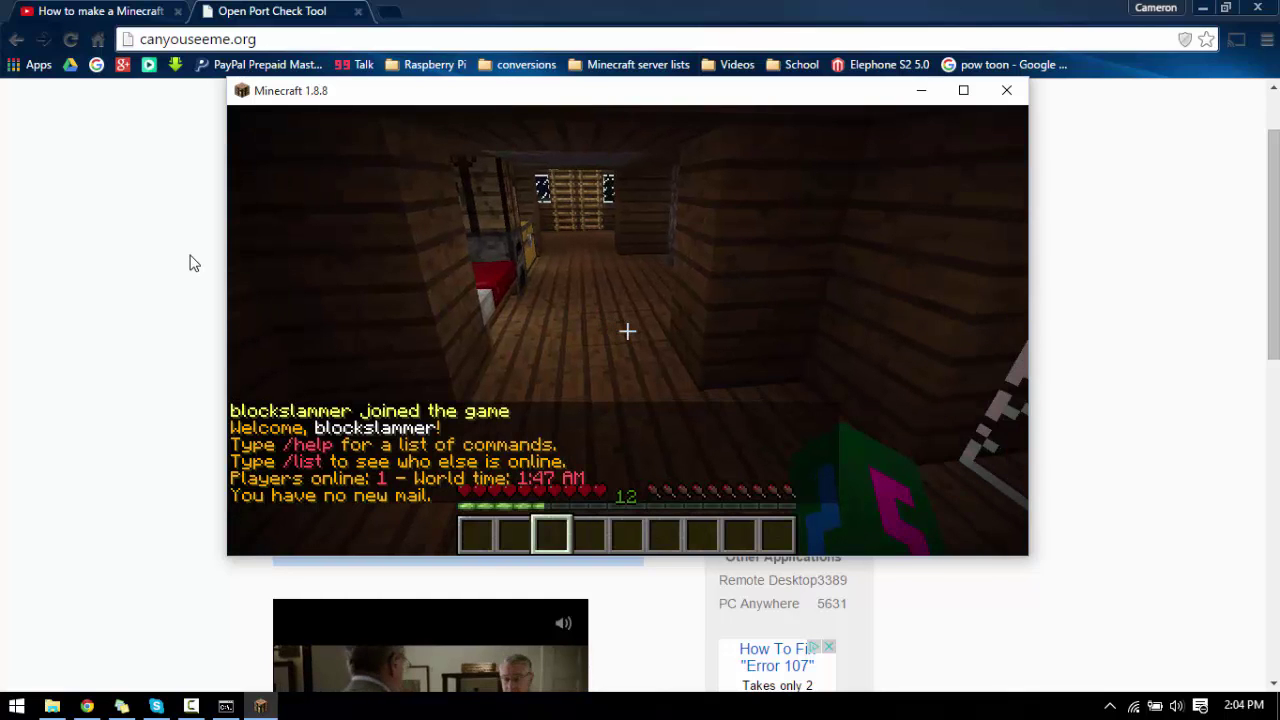
Step: Pause the game, clear the browser window off the desktop, and resume playing on the server
key(Escape)
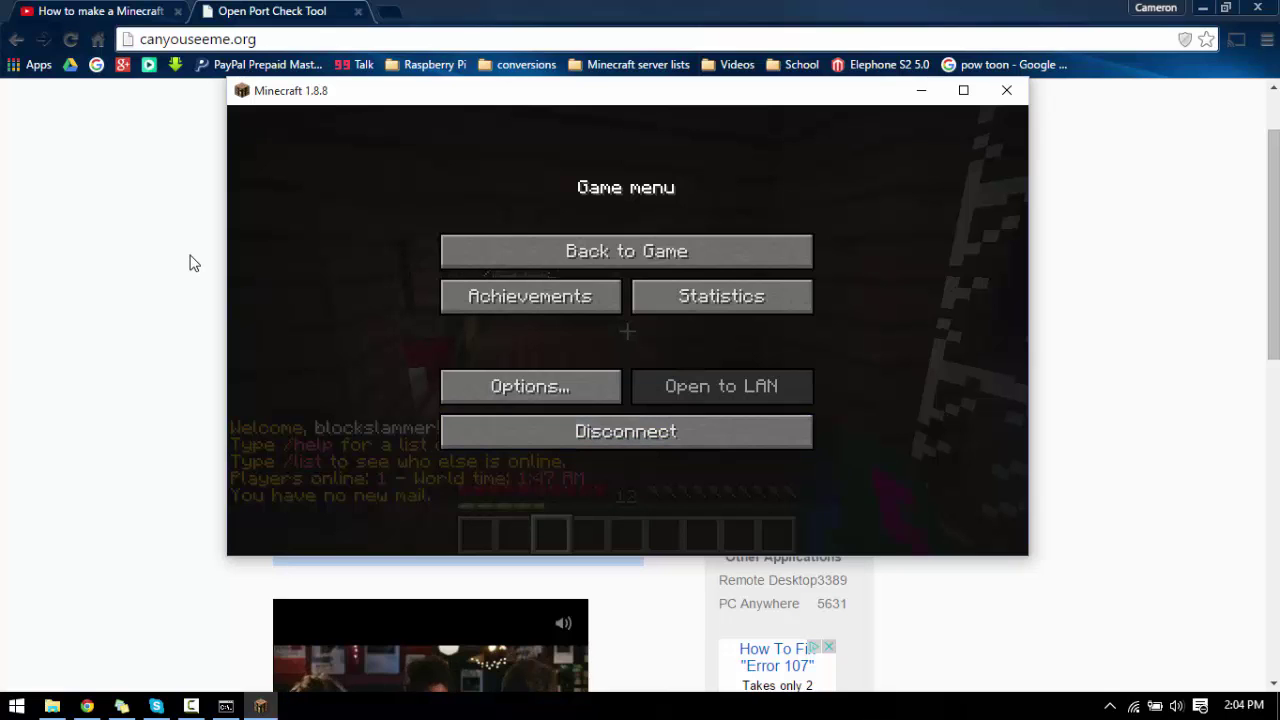
key(Escape)
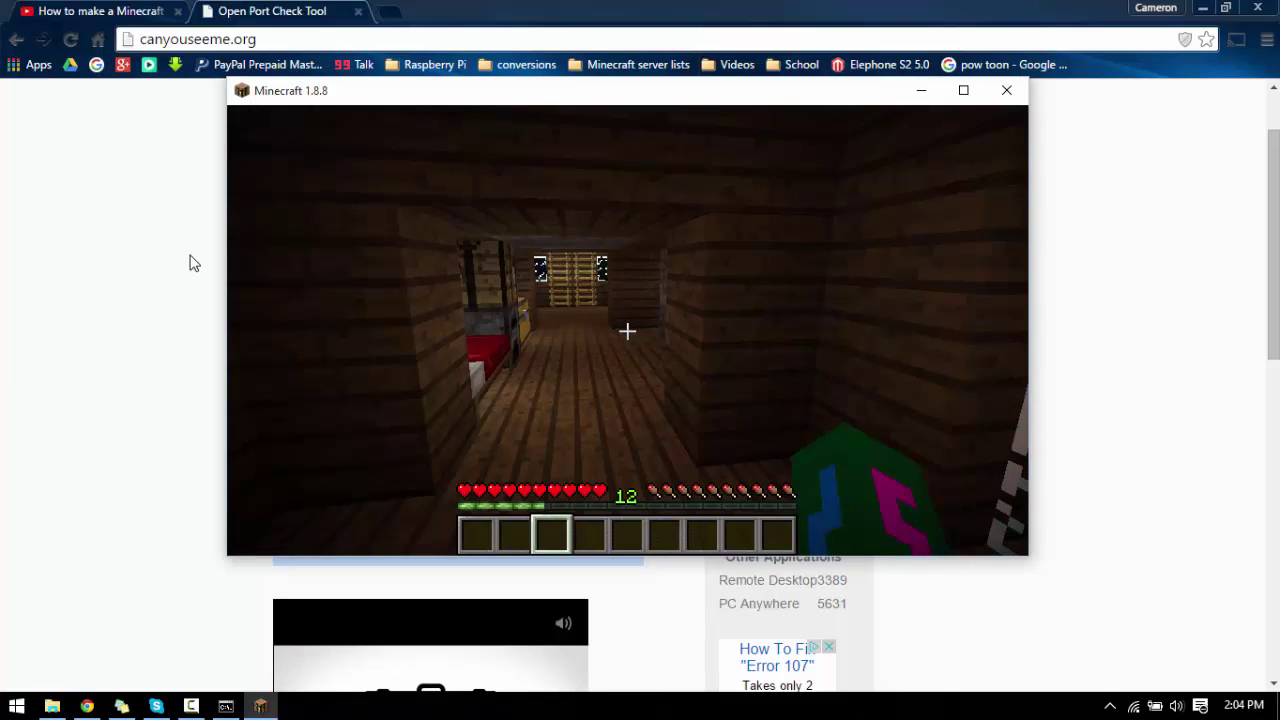
key(Escape)
click(193, 263)
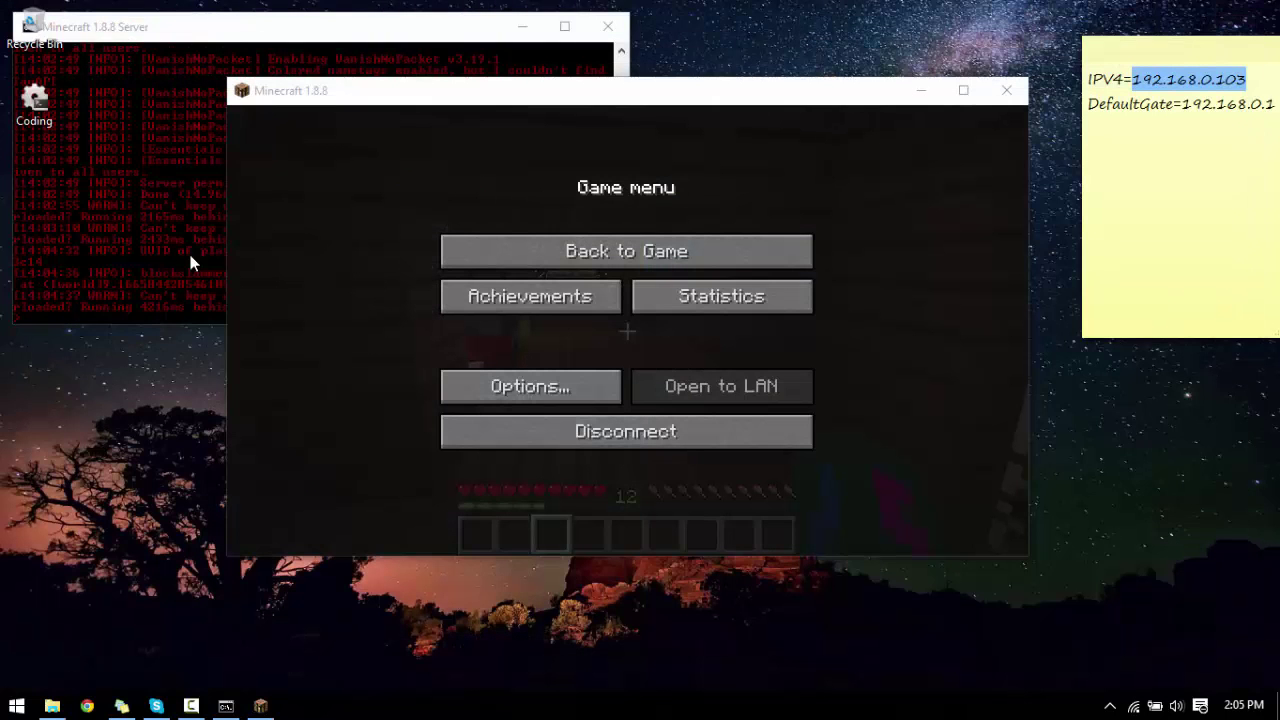
key(Escape)
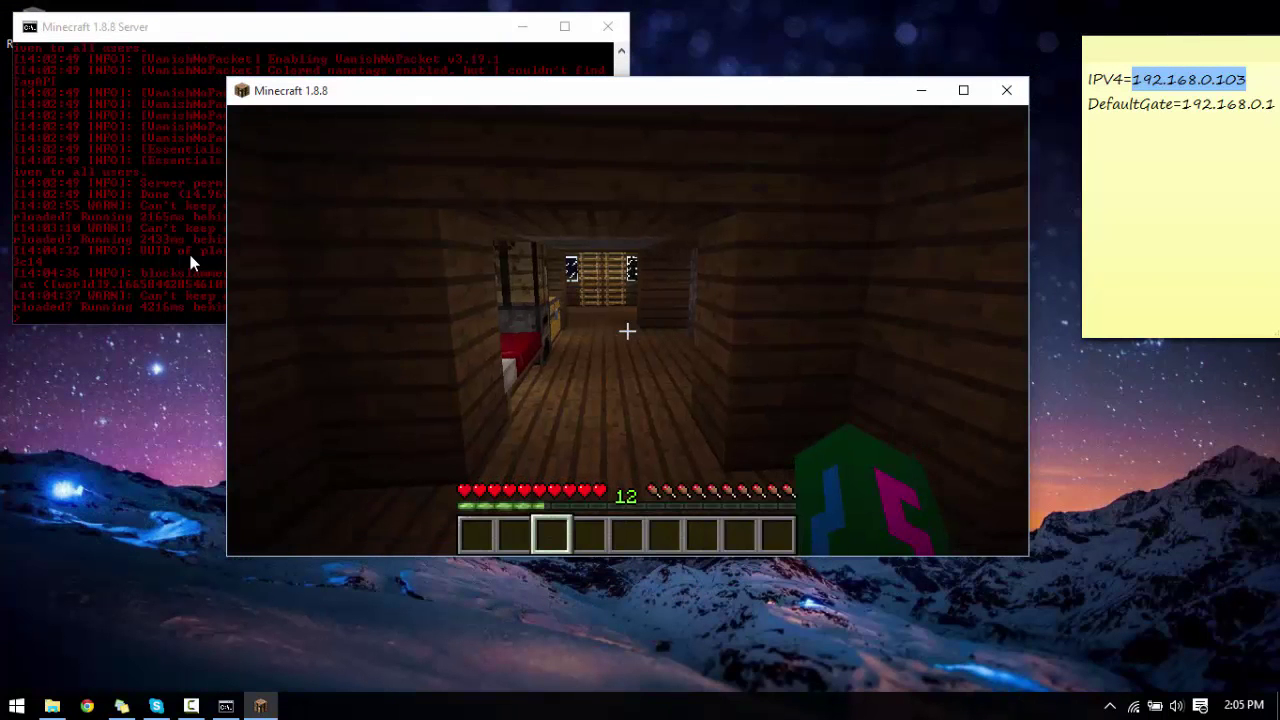
Step: Walk the player through the wooden house, open the wooden door in the stone wall, and go outside
key(w)
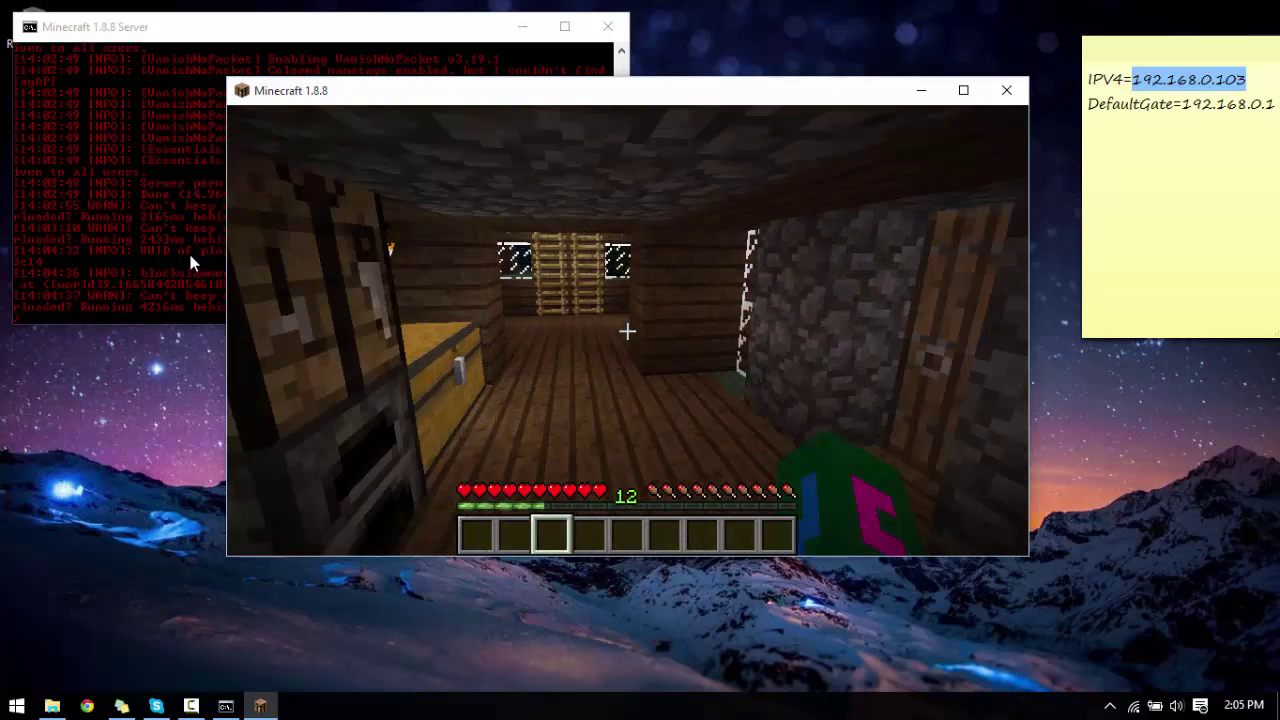
key(w)
right_click(627, 331)
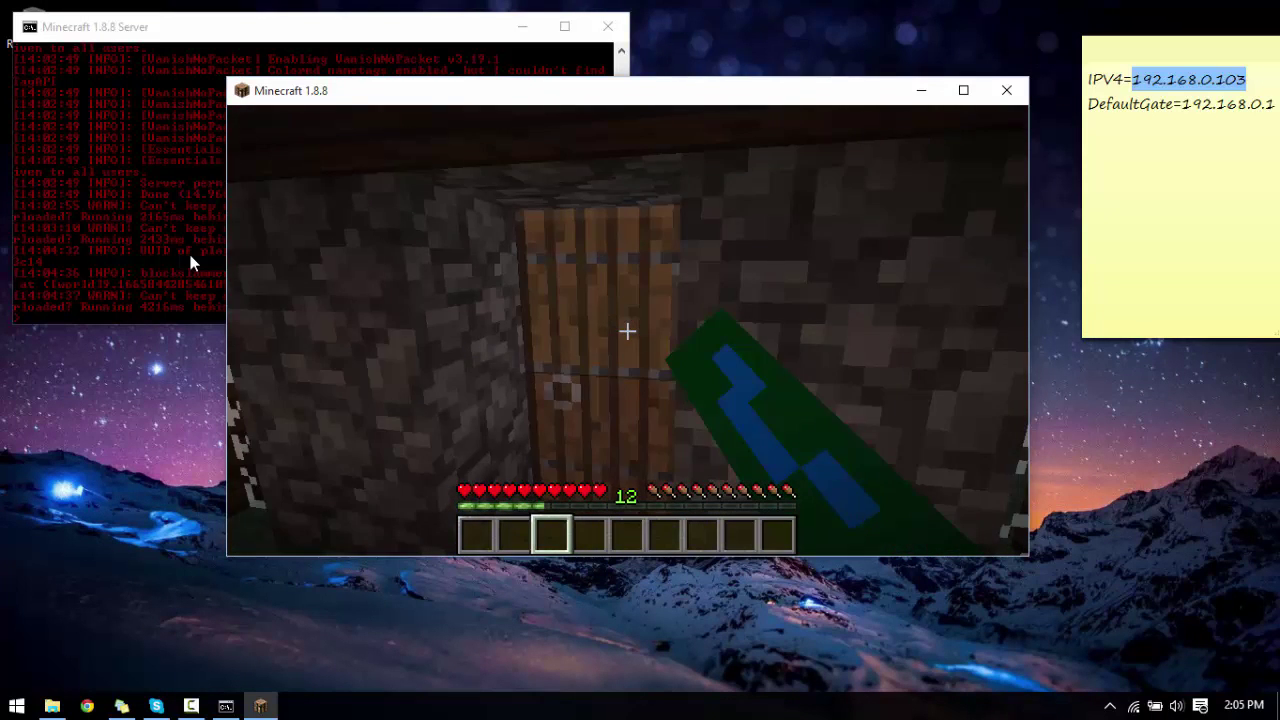
key(w)
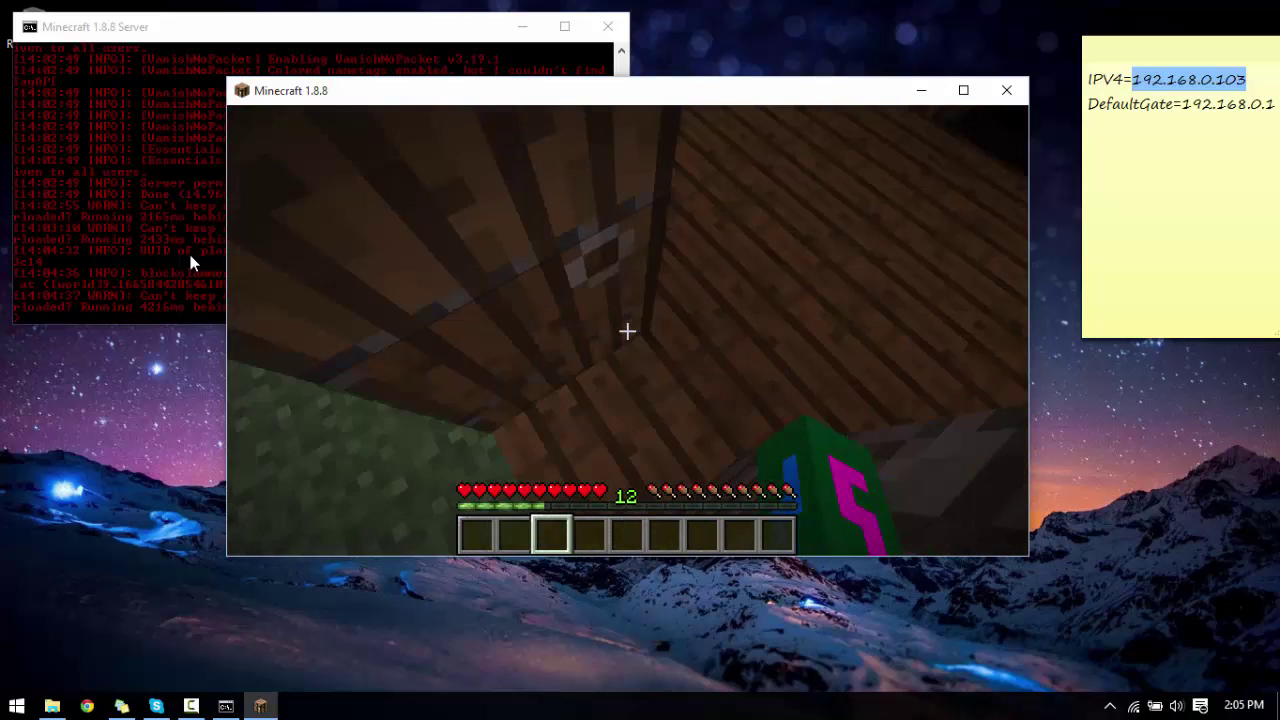
key(s)
key(w)
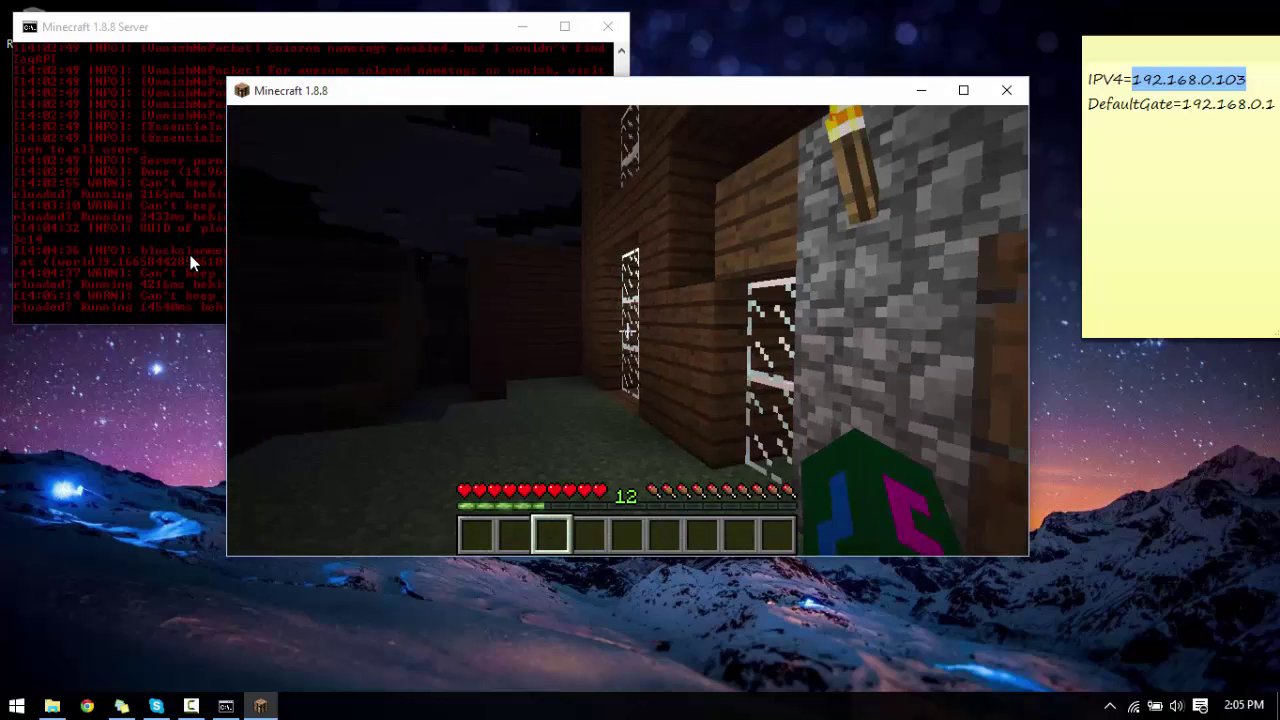
Step: Disconnect from the server, return to the title screen, and quit Minecraft
key(Escape)
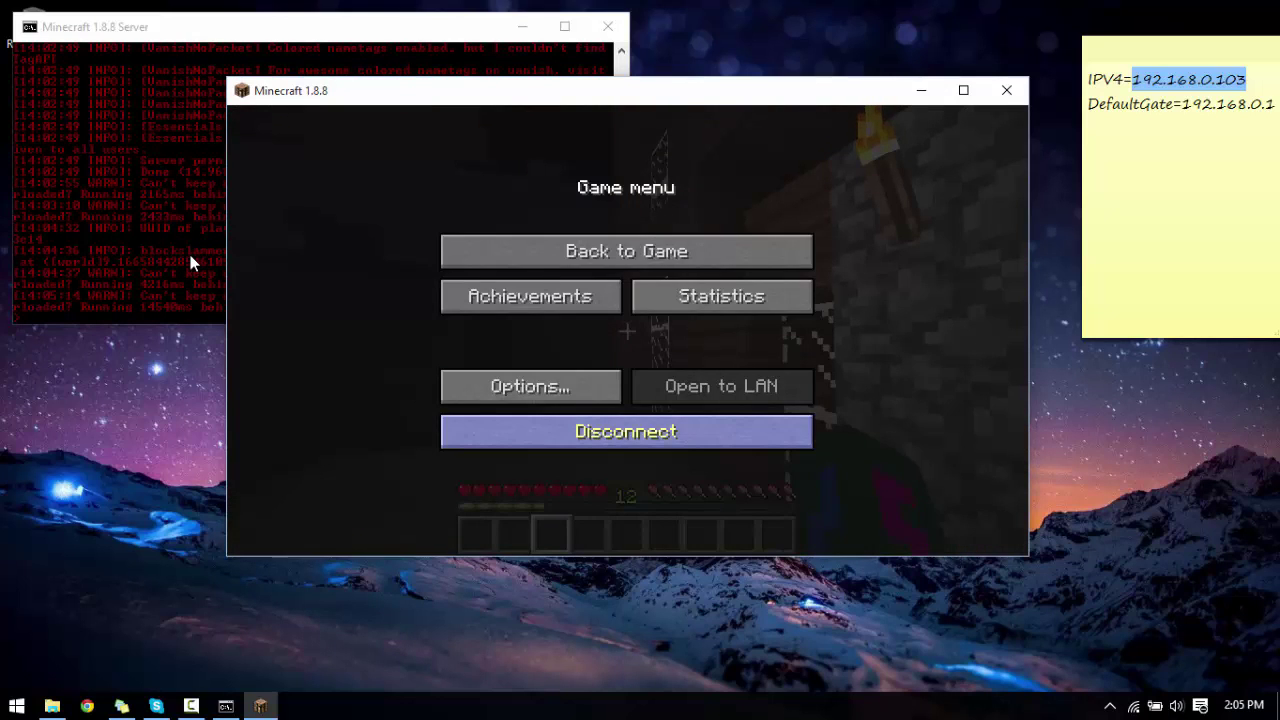
click(625, 431)
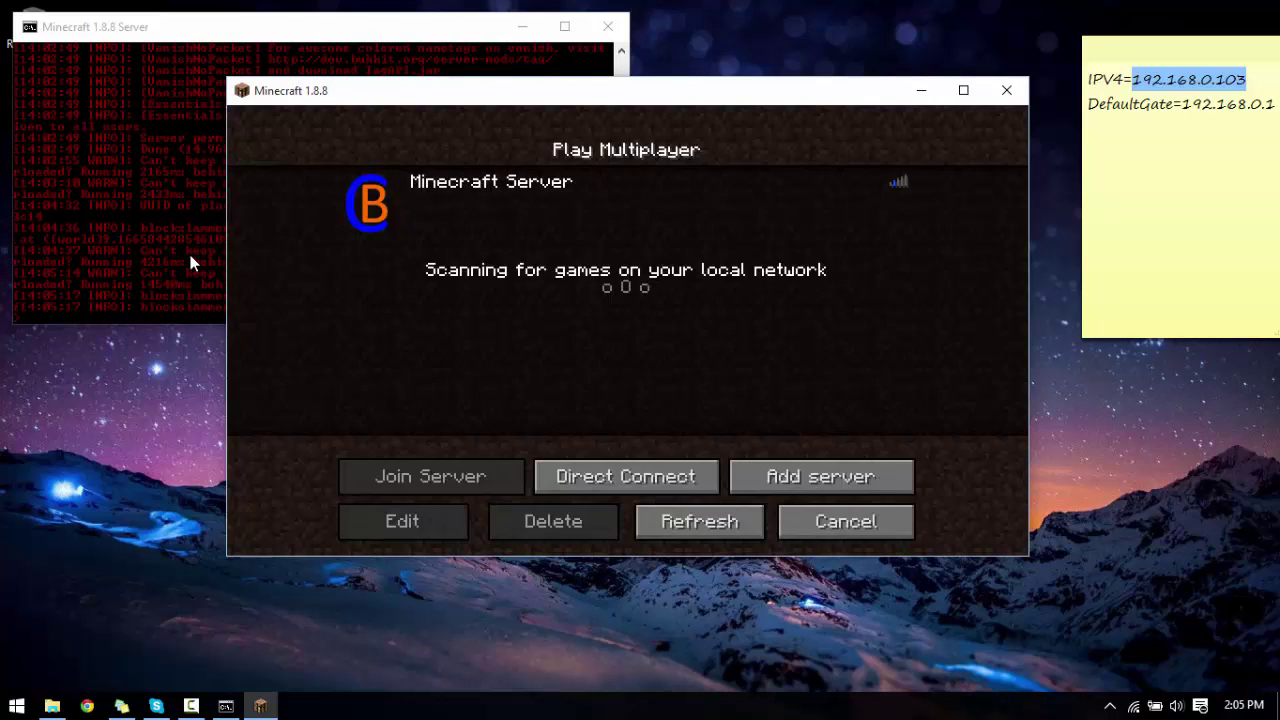
click(846, 522)
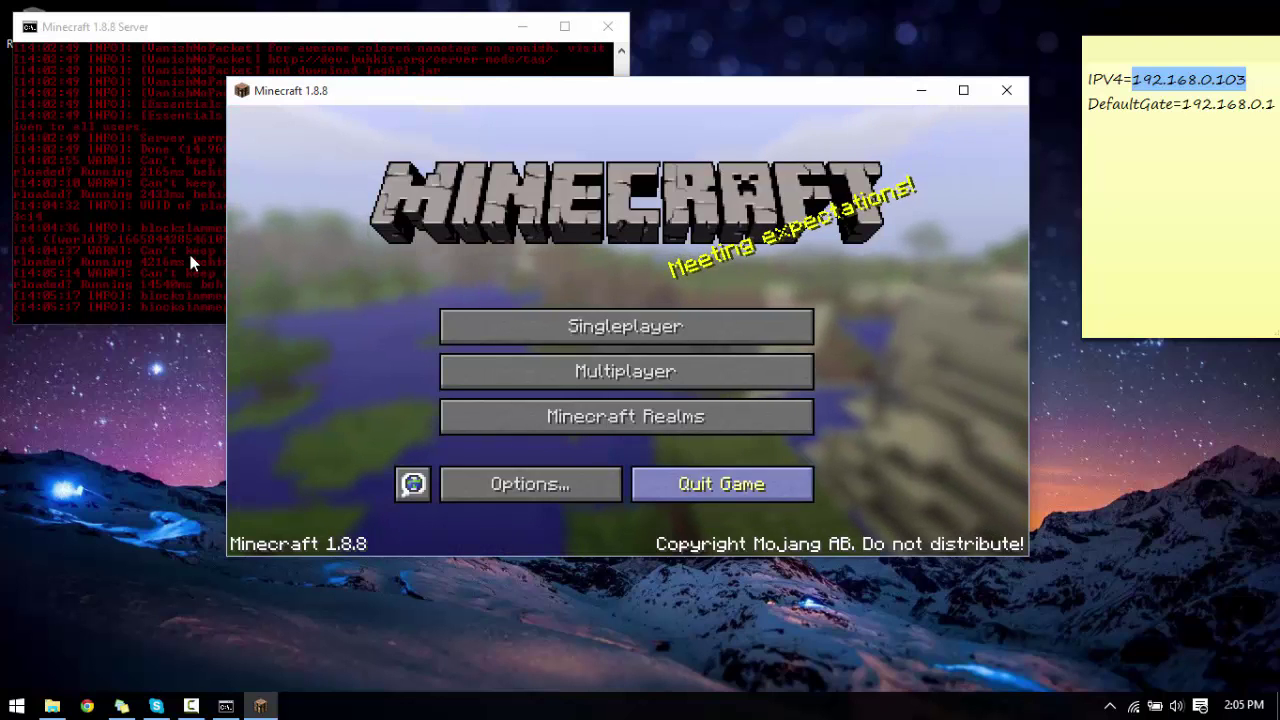
click(721, 484)
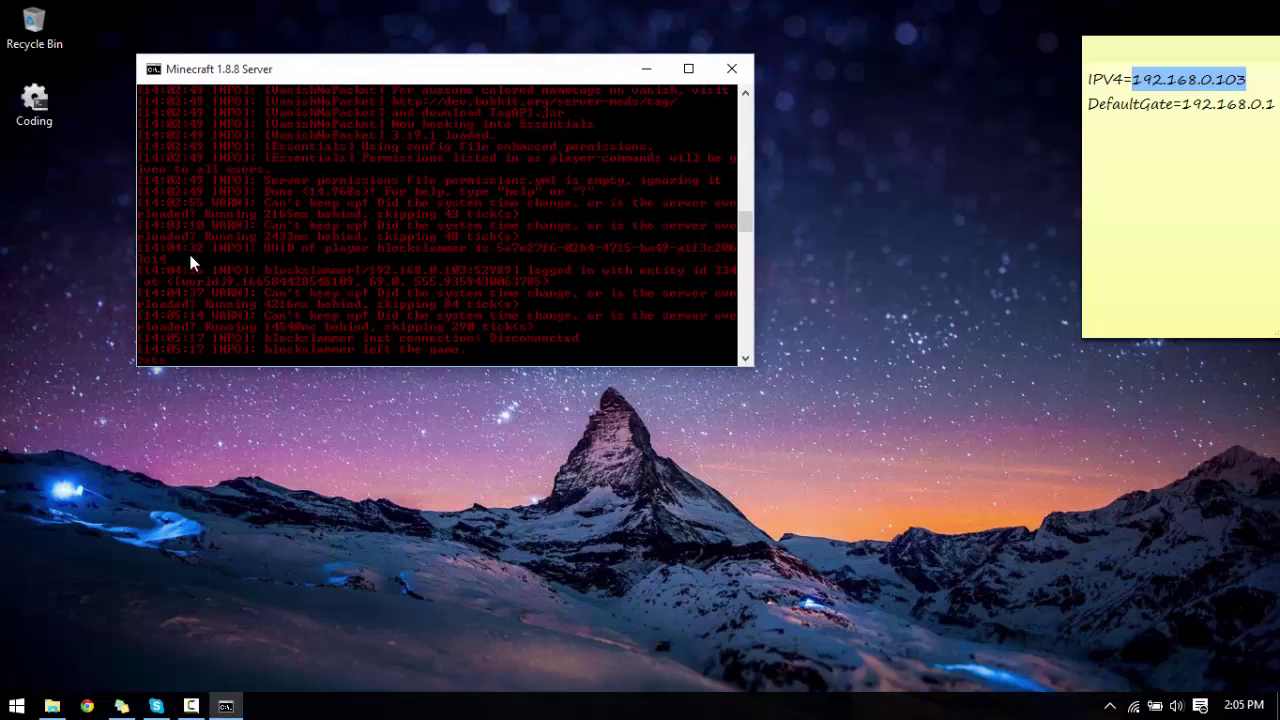
Step: Shut down the Minecraft 1.8.8 server by running the stop command in its console
key(Return)
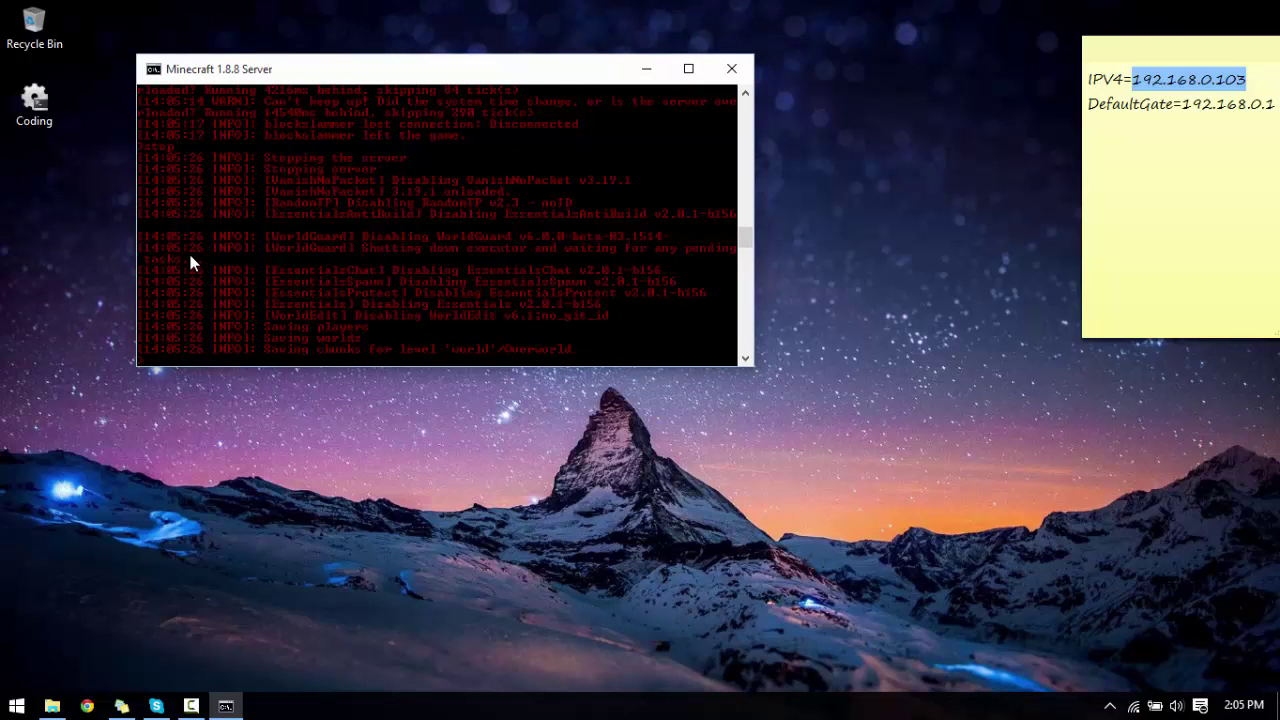